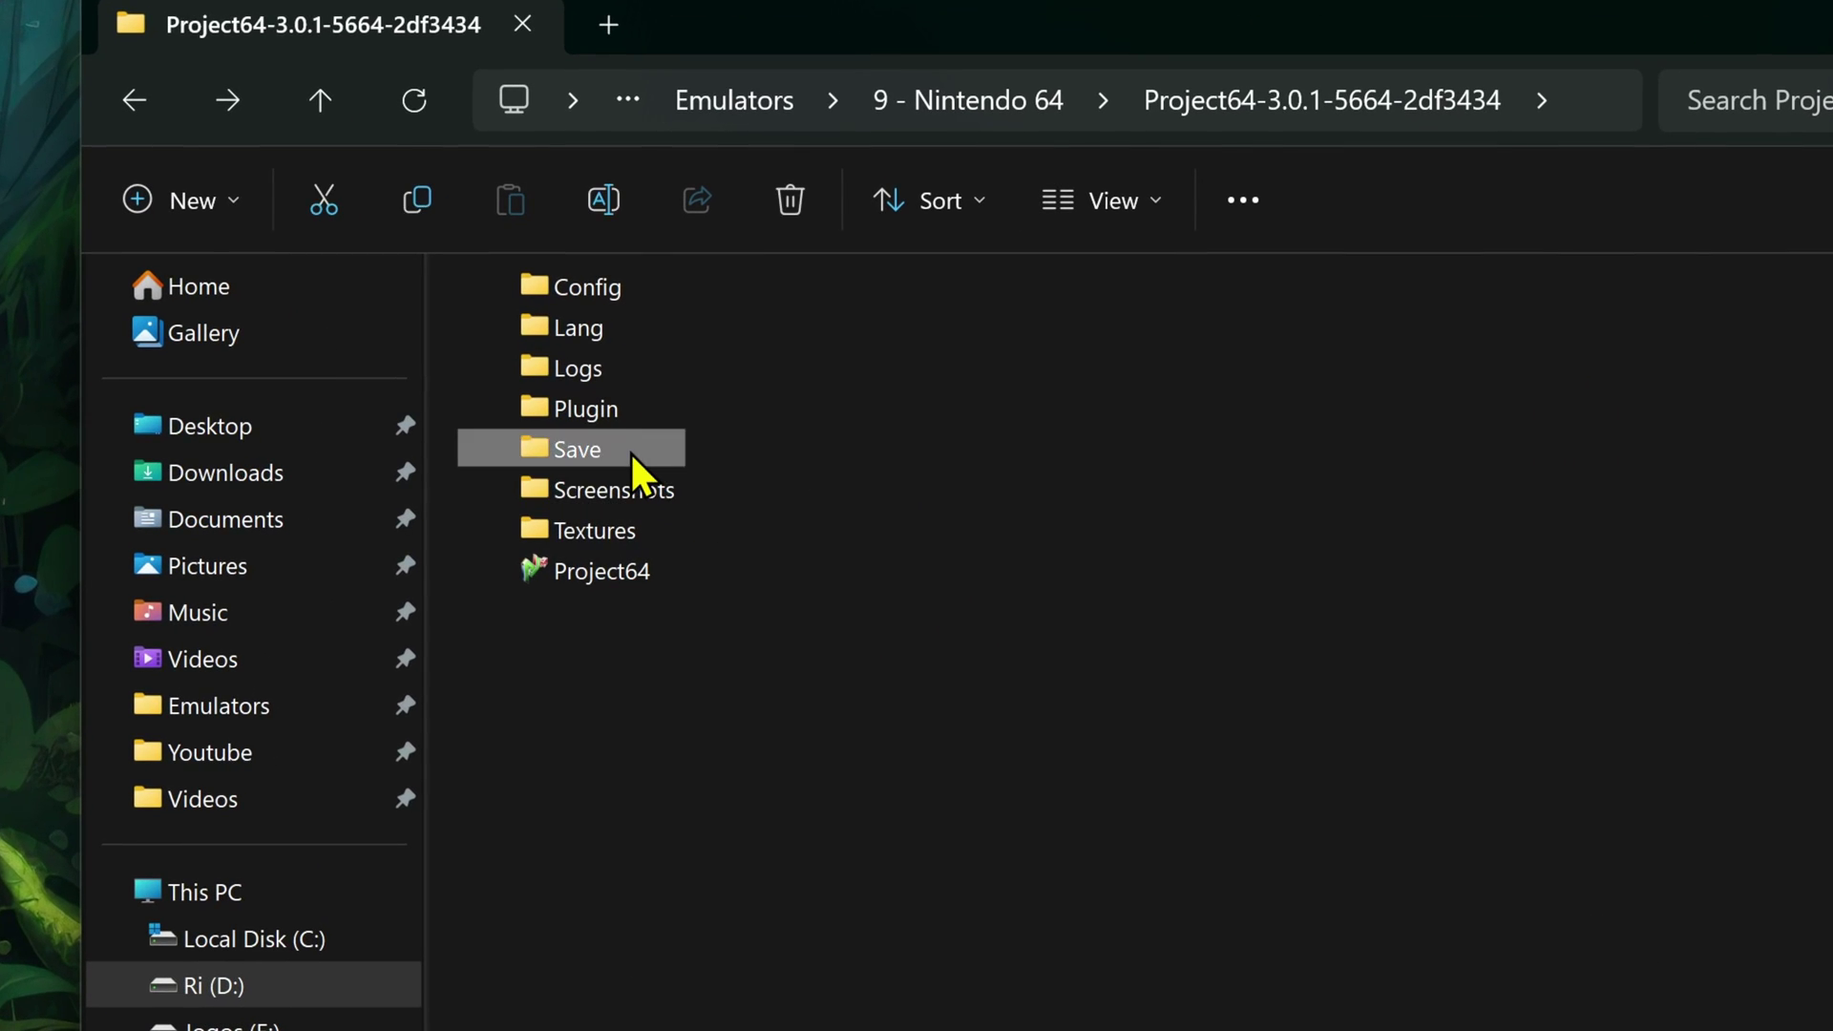
- Copy QUAKE II_Cont_1.mpk from its QUAKE II folder up into the Project64 Save folder
{"action": "double_click", "coordinate": [631, 451]}
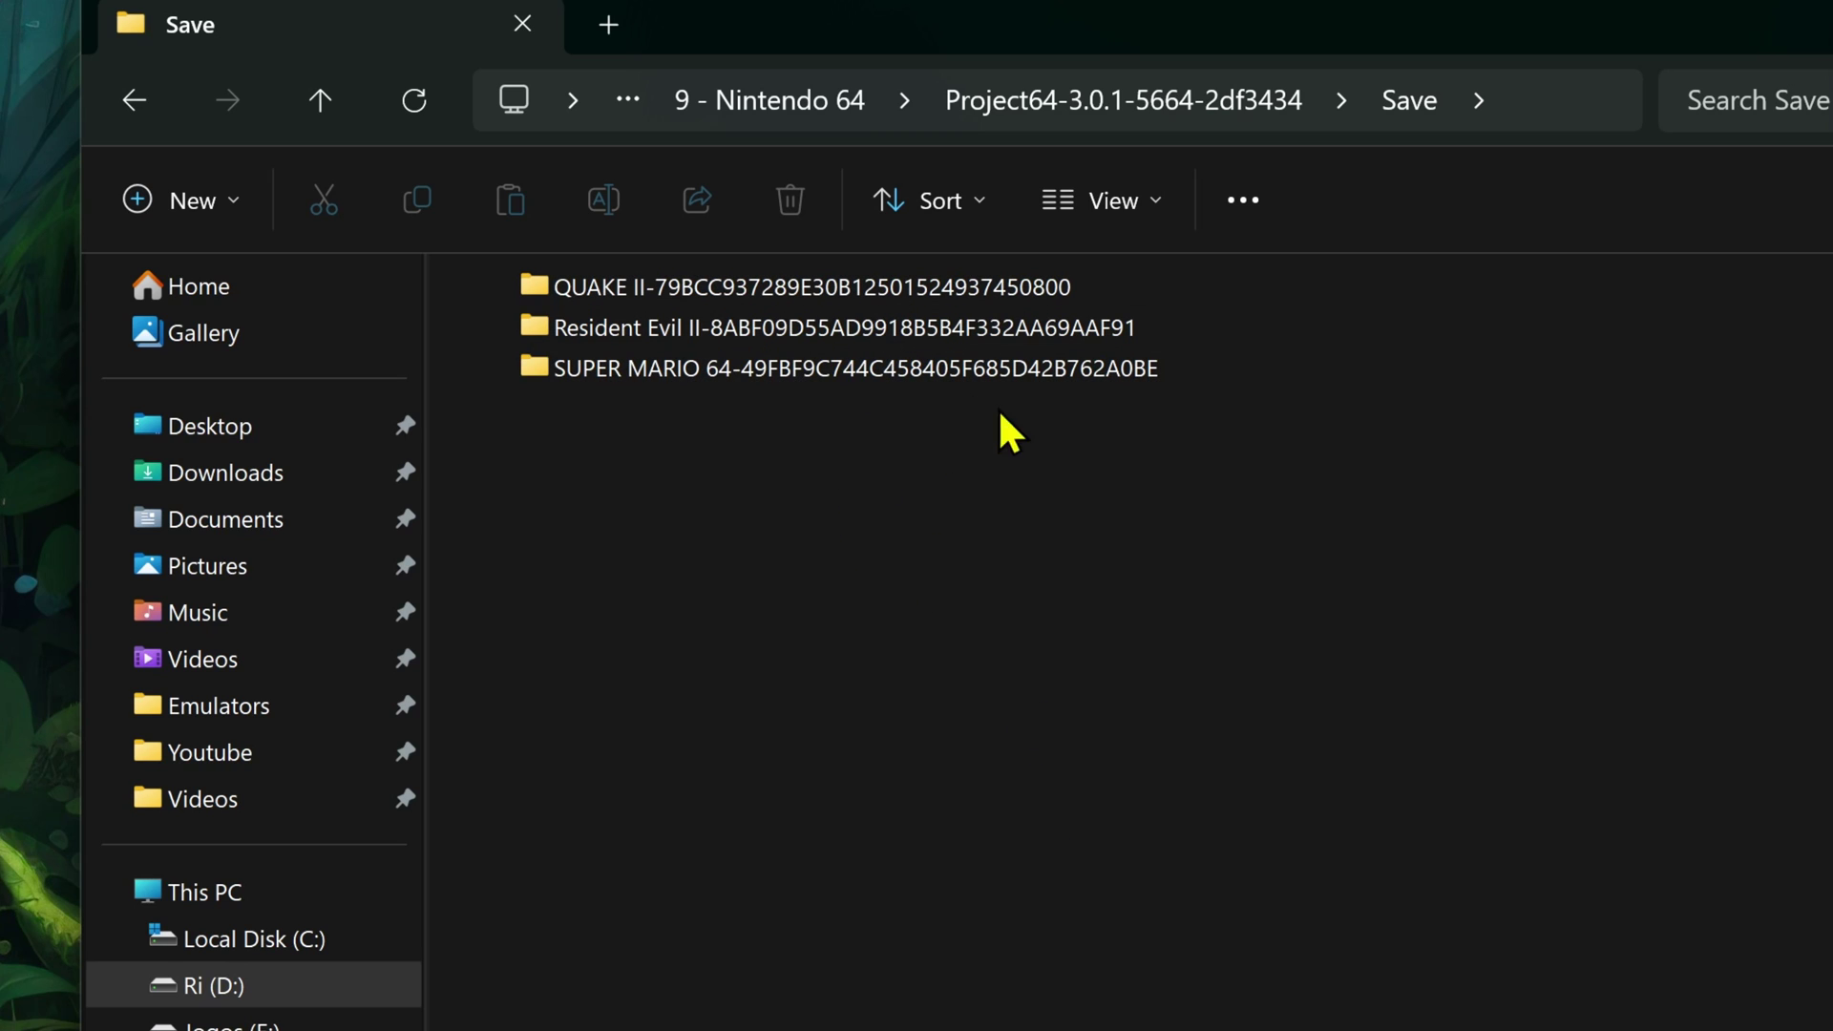
{"action": "double_click", "coordinate": [996, 291]}
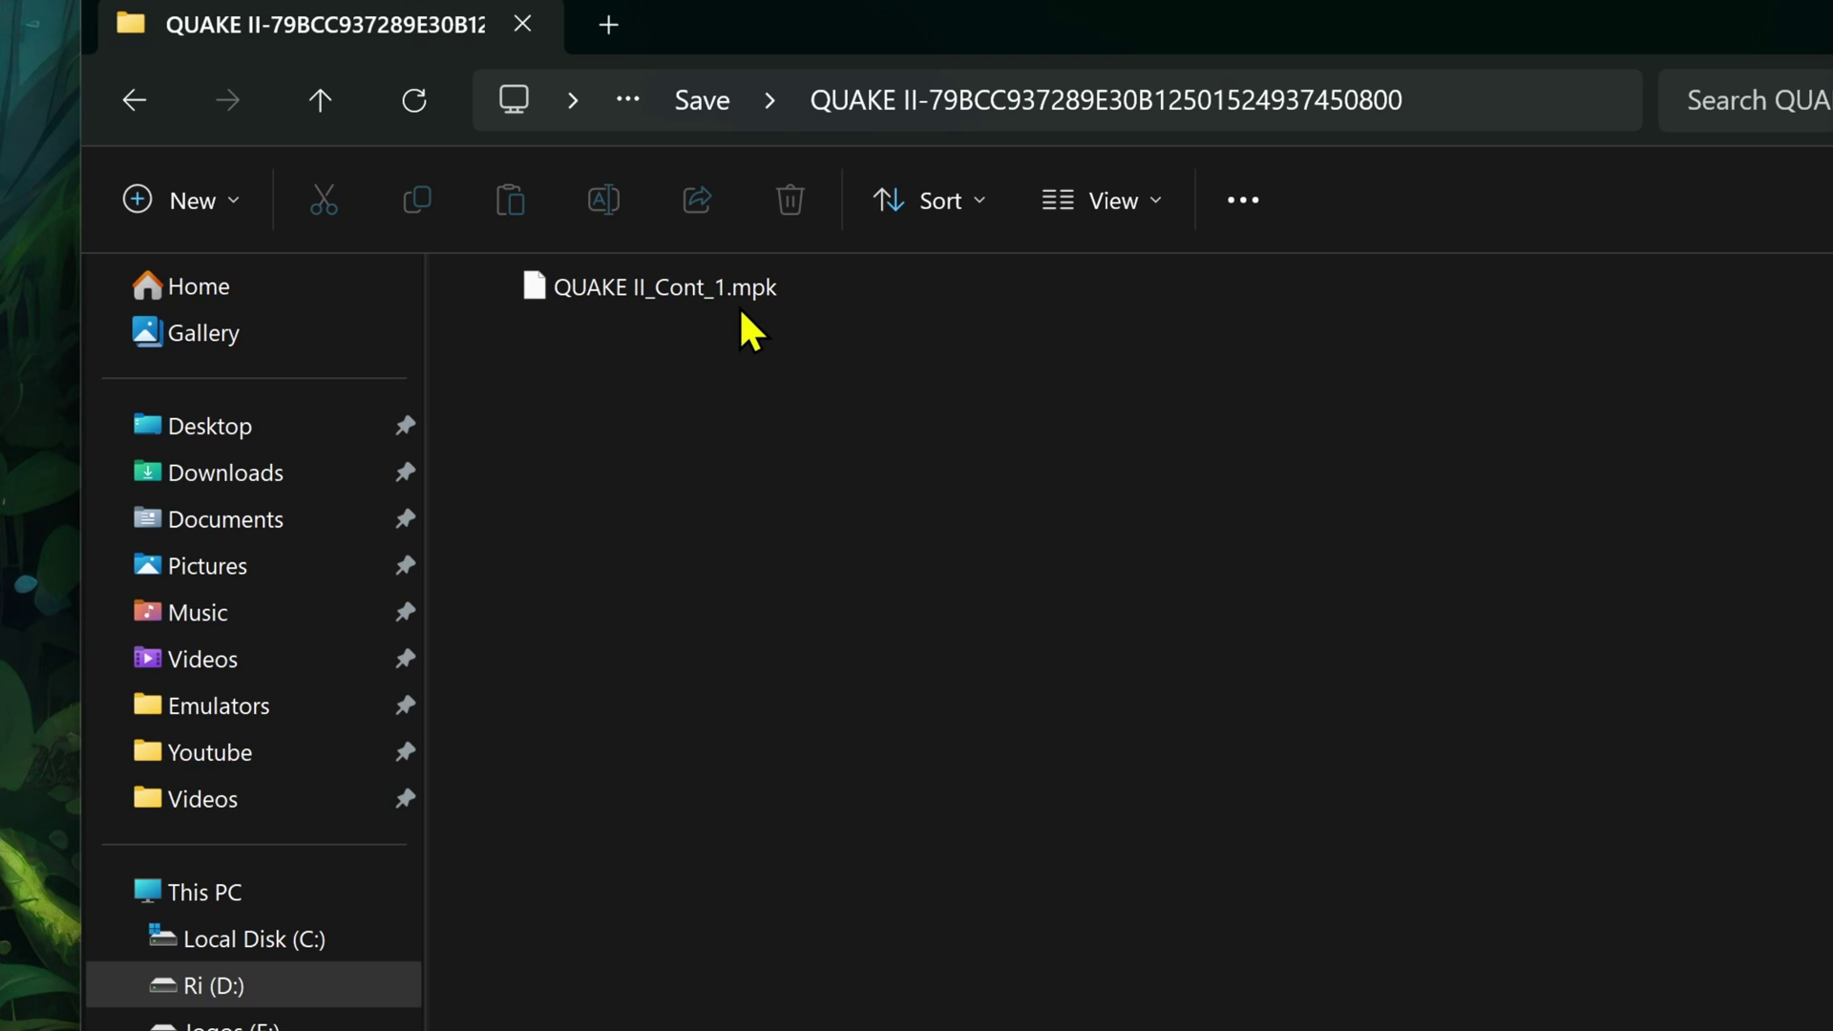
{"action": "left_click", "coordinate": [737, 303]}
{"action": "right_click", "coordinate": [753, 294]}
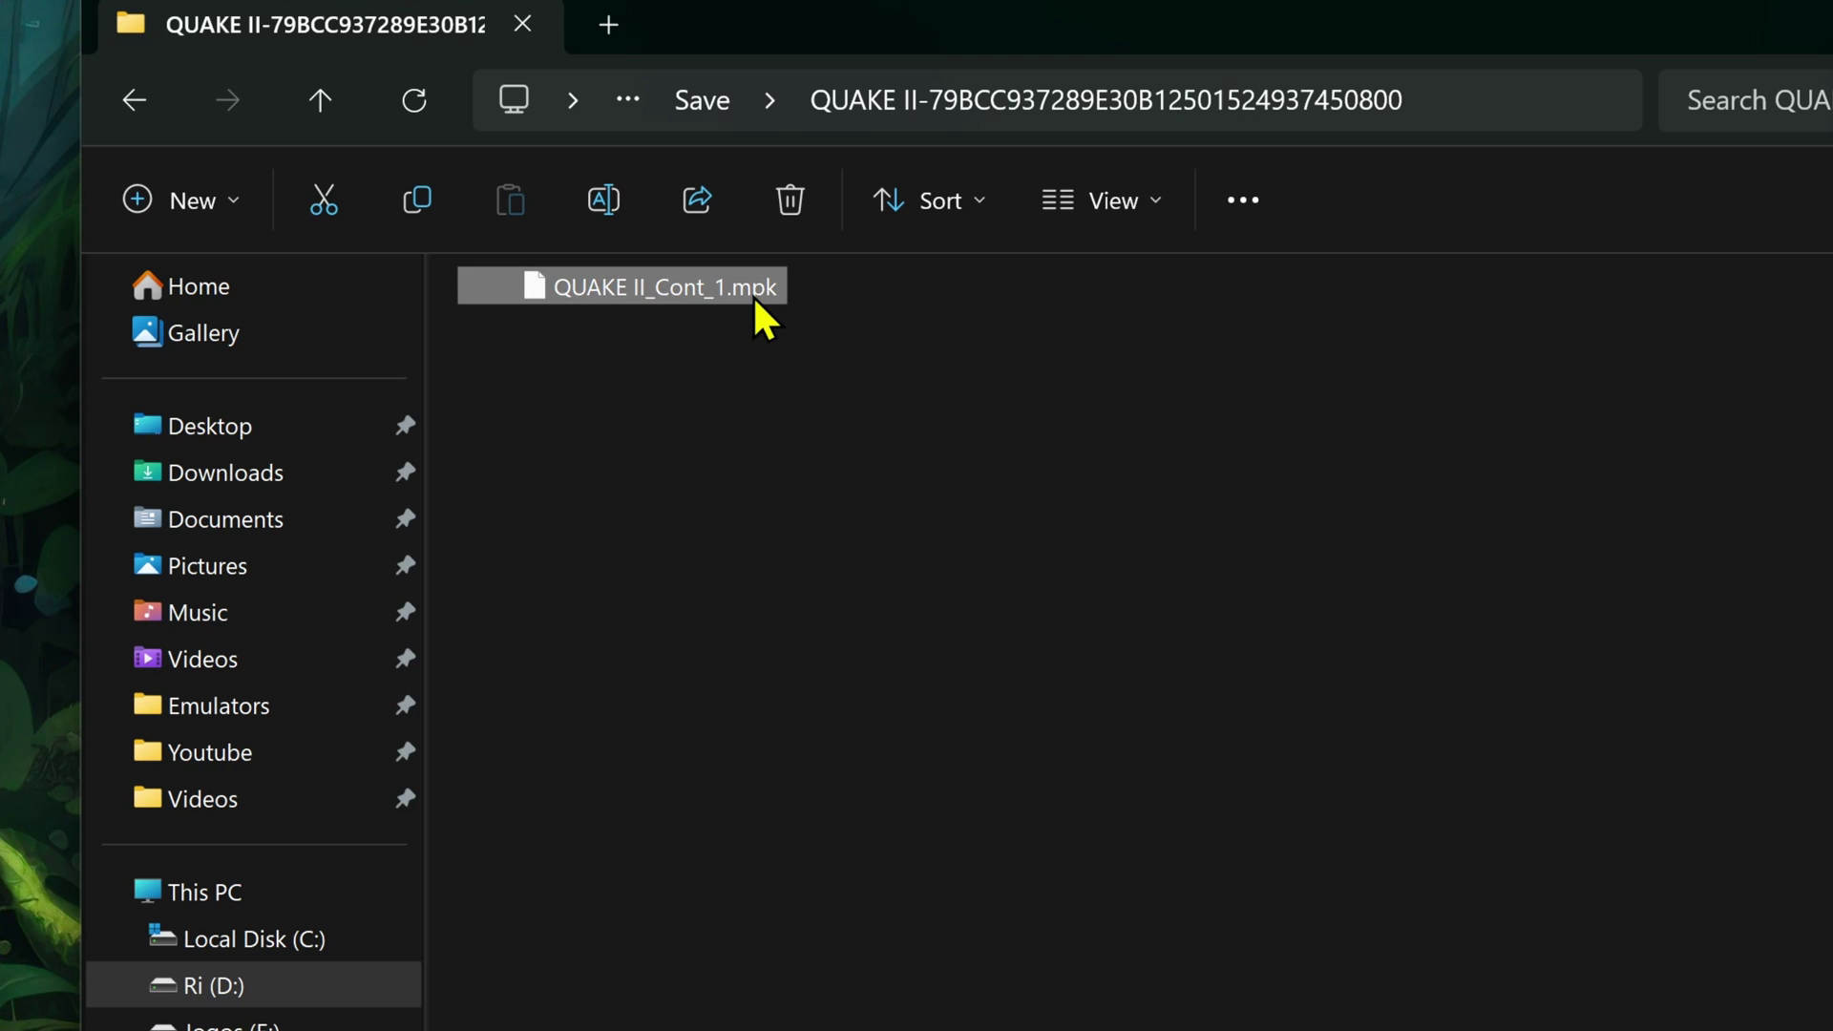
{"action": "left_click", "coordinate": [862, 345]}
{"action": "key", "text": "alt+Left"}
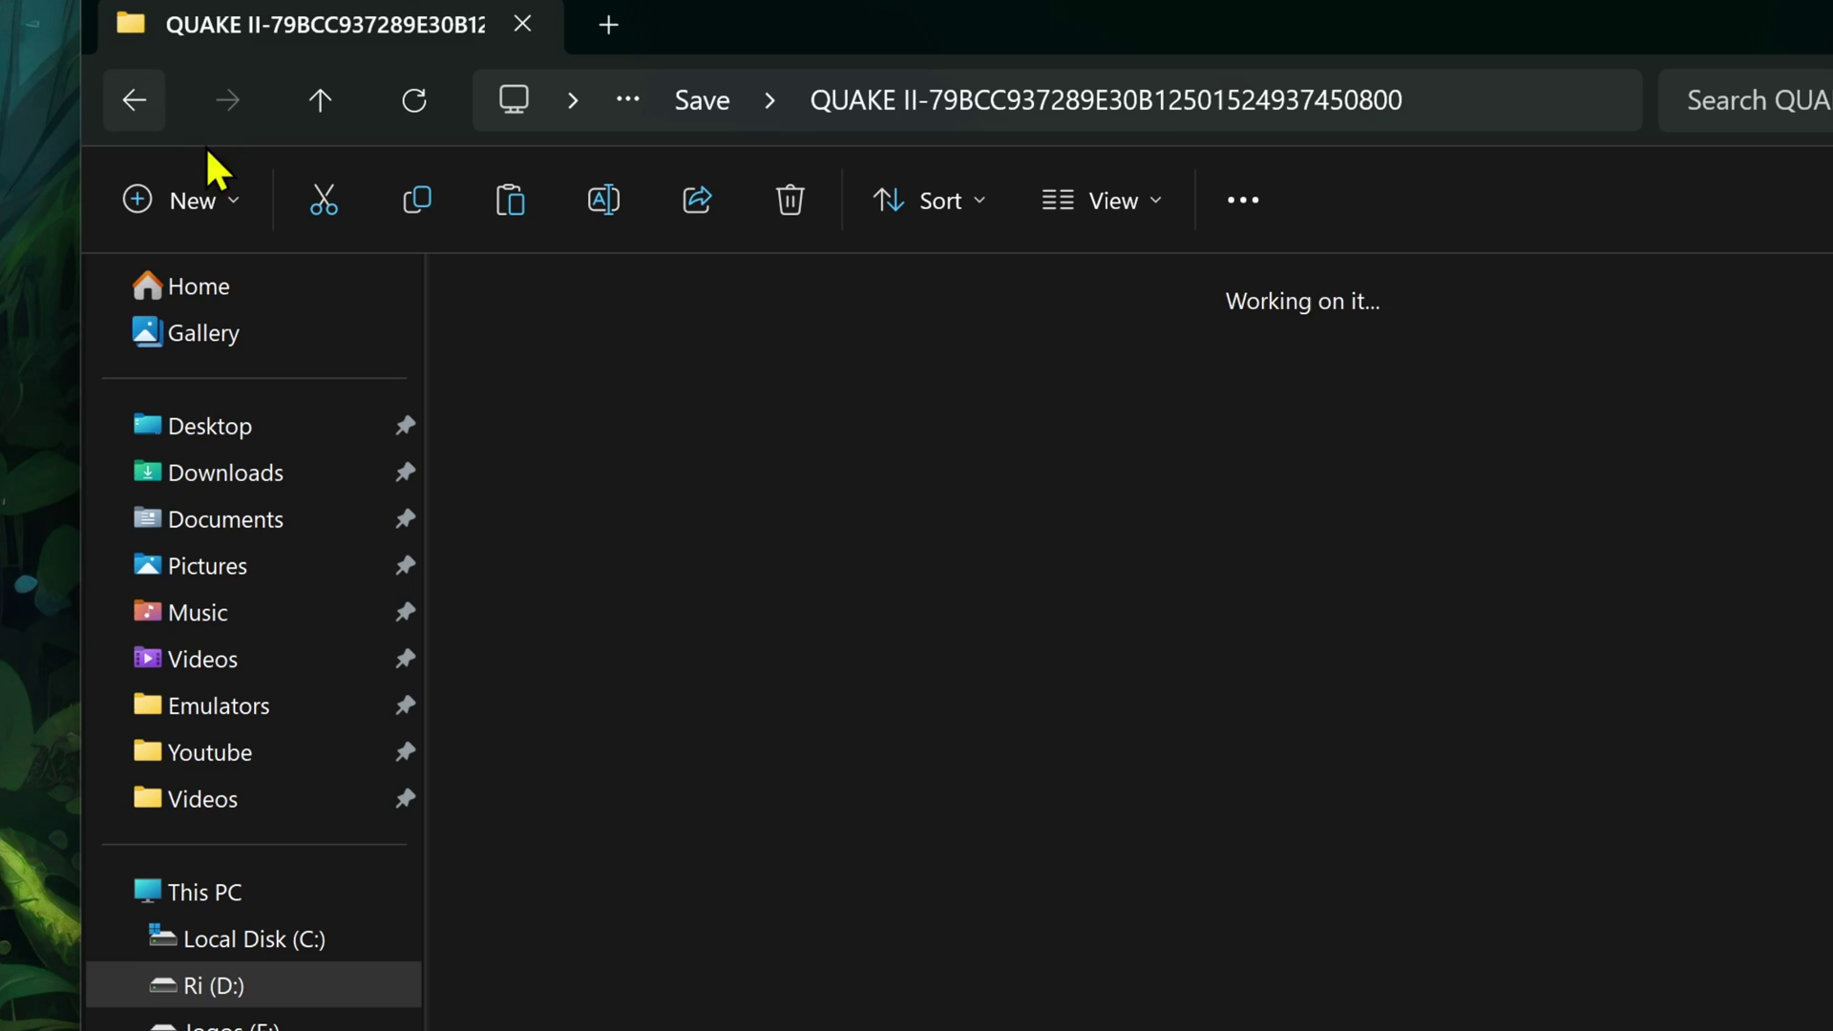
{"action": "right_click", "coordinate": [668, 558]}
{"action": "left_click", "coordinate": [694, 588]}
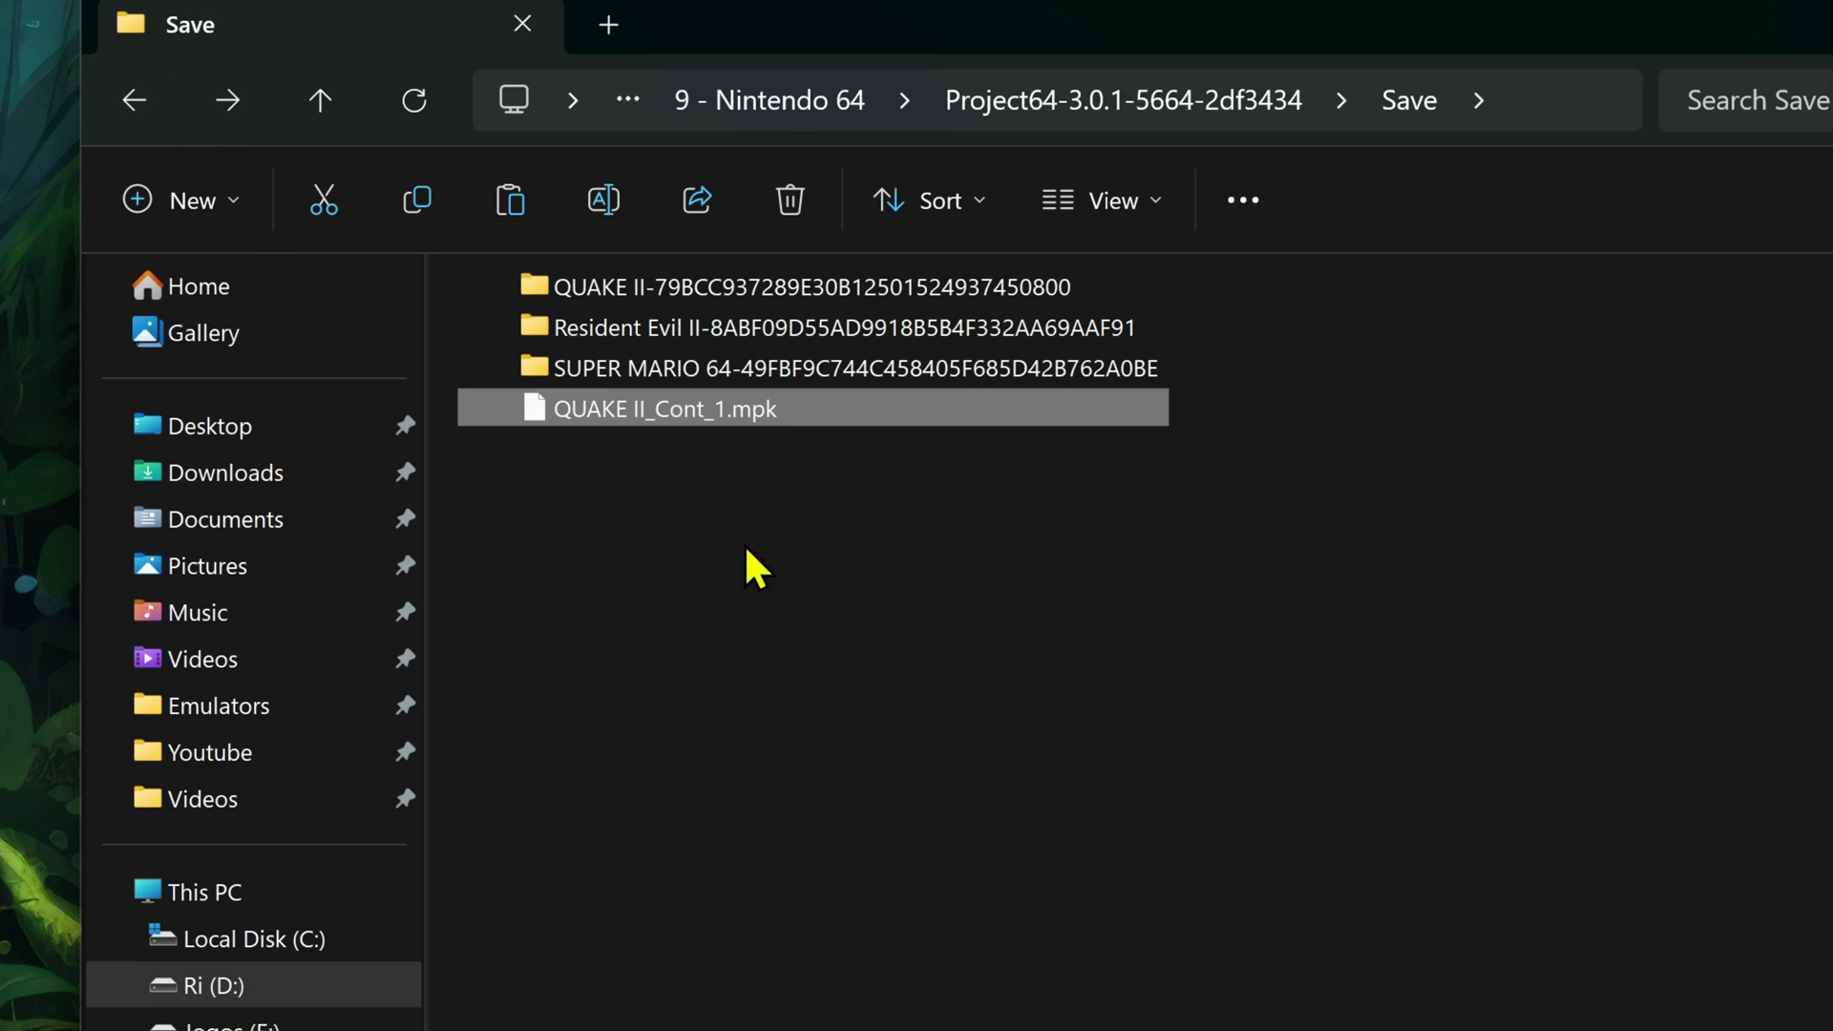
- Copy Resident Evil II.sra from its game folder into the Save folder
{"action": "double_click", "coordinate": [845, 331]}
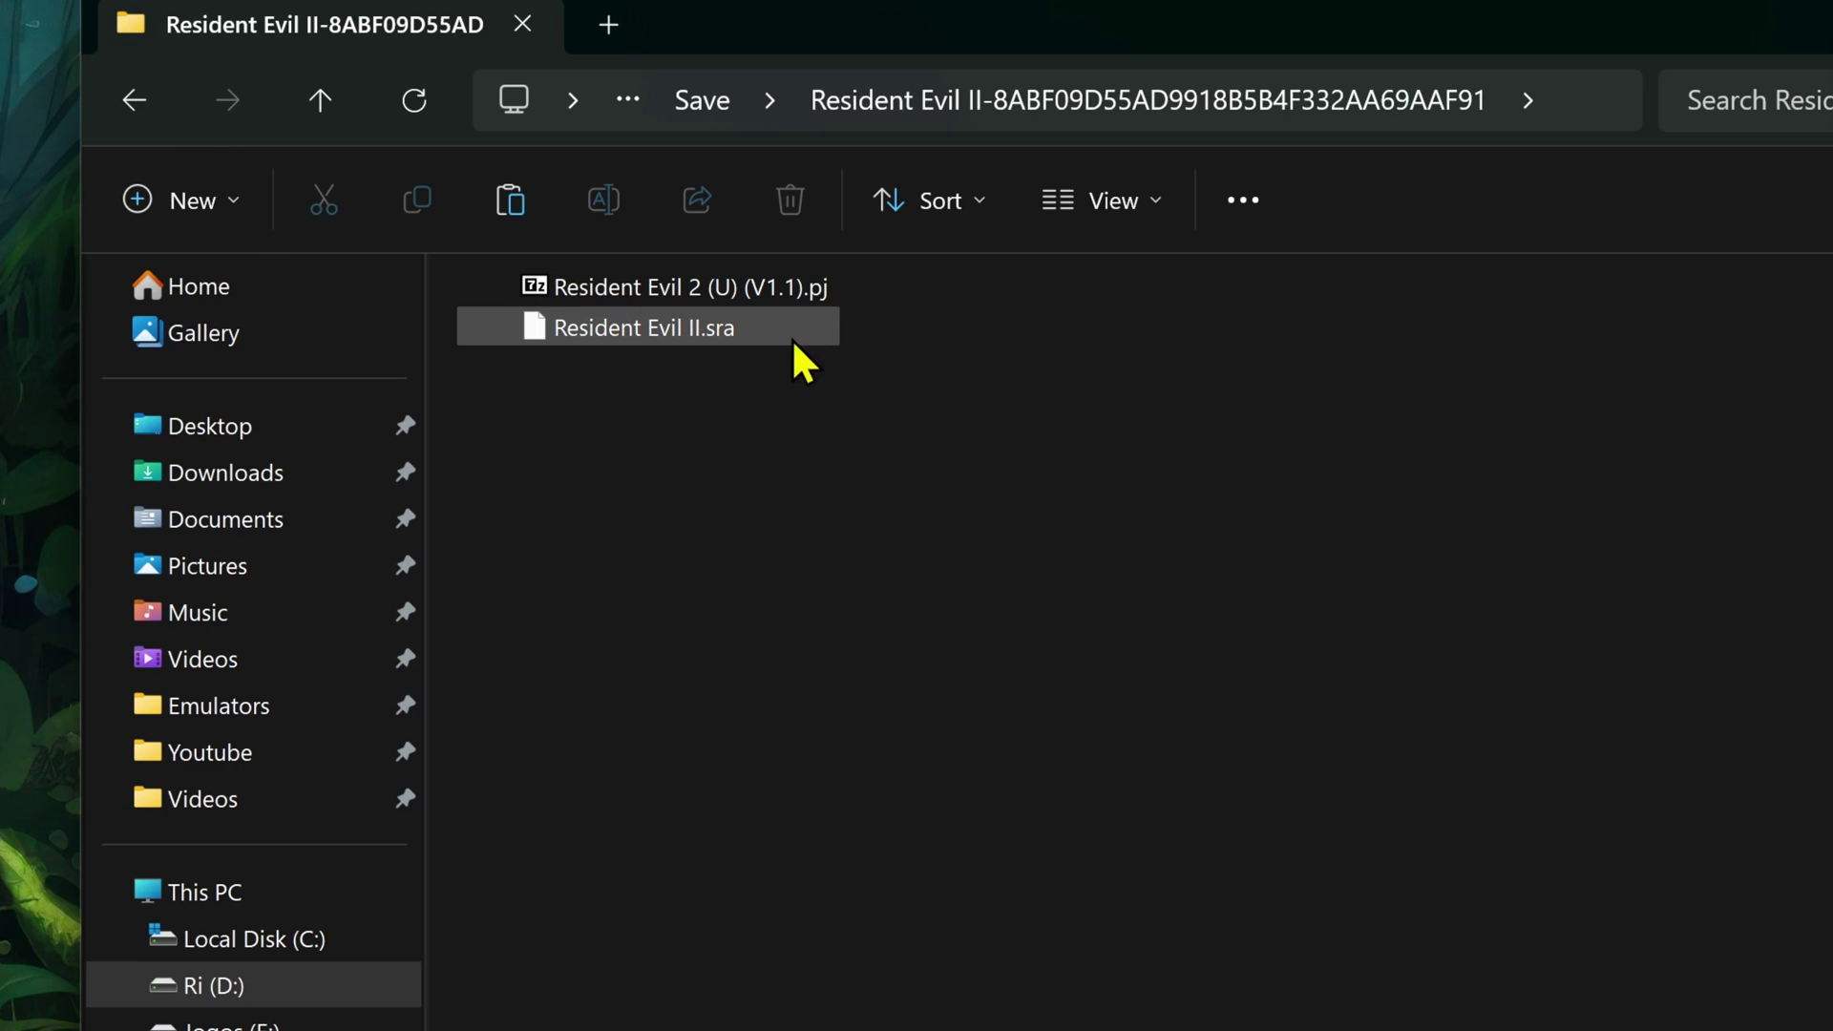
{"action": "left_click", "coordinate": [725, 328]}
{"action": "right_click", "coordinate": [724, 325]}
{"action": "left_click", "coordinate": [841, 374]}
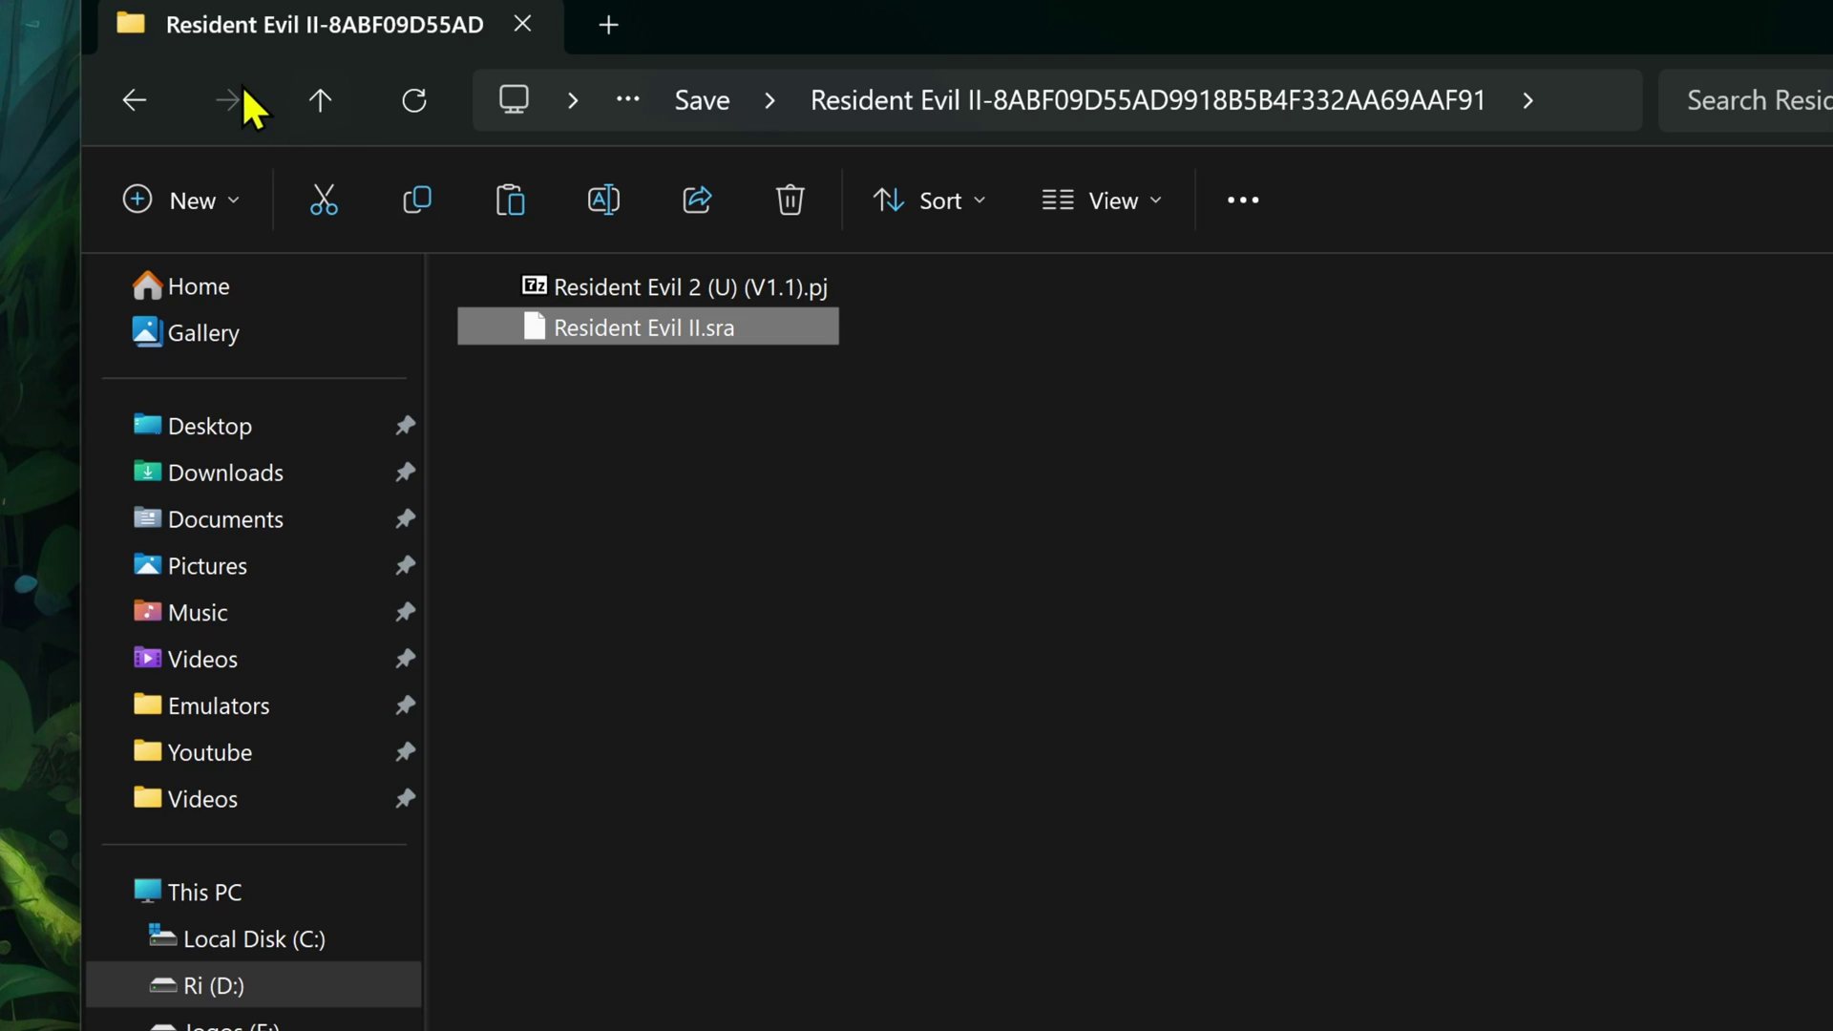
{"action": "left_click", "coordinate": [135, 100]}
{"action": "right_click", "coordinate": [603, 668]}
{"action": "left_click", "coordinate": [640, 713]}
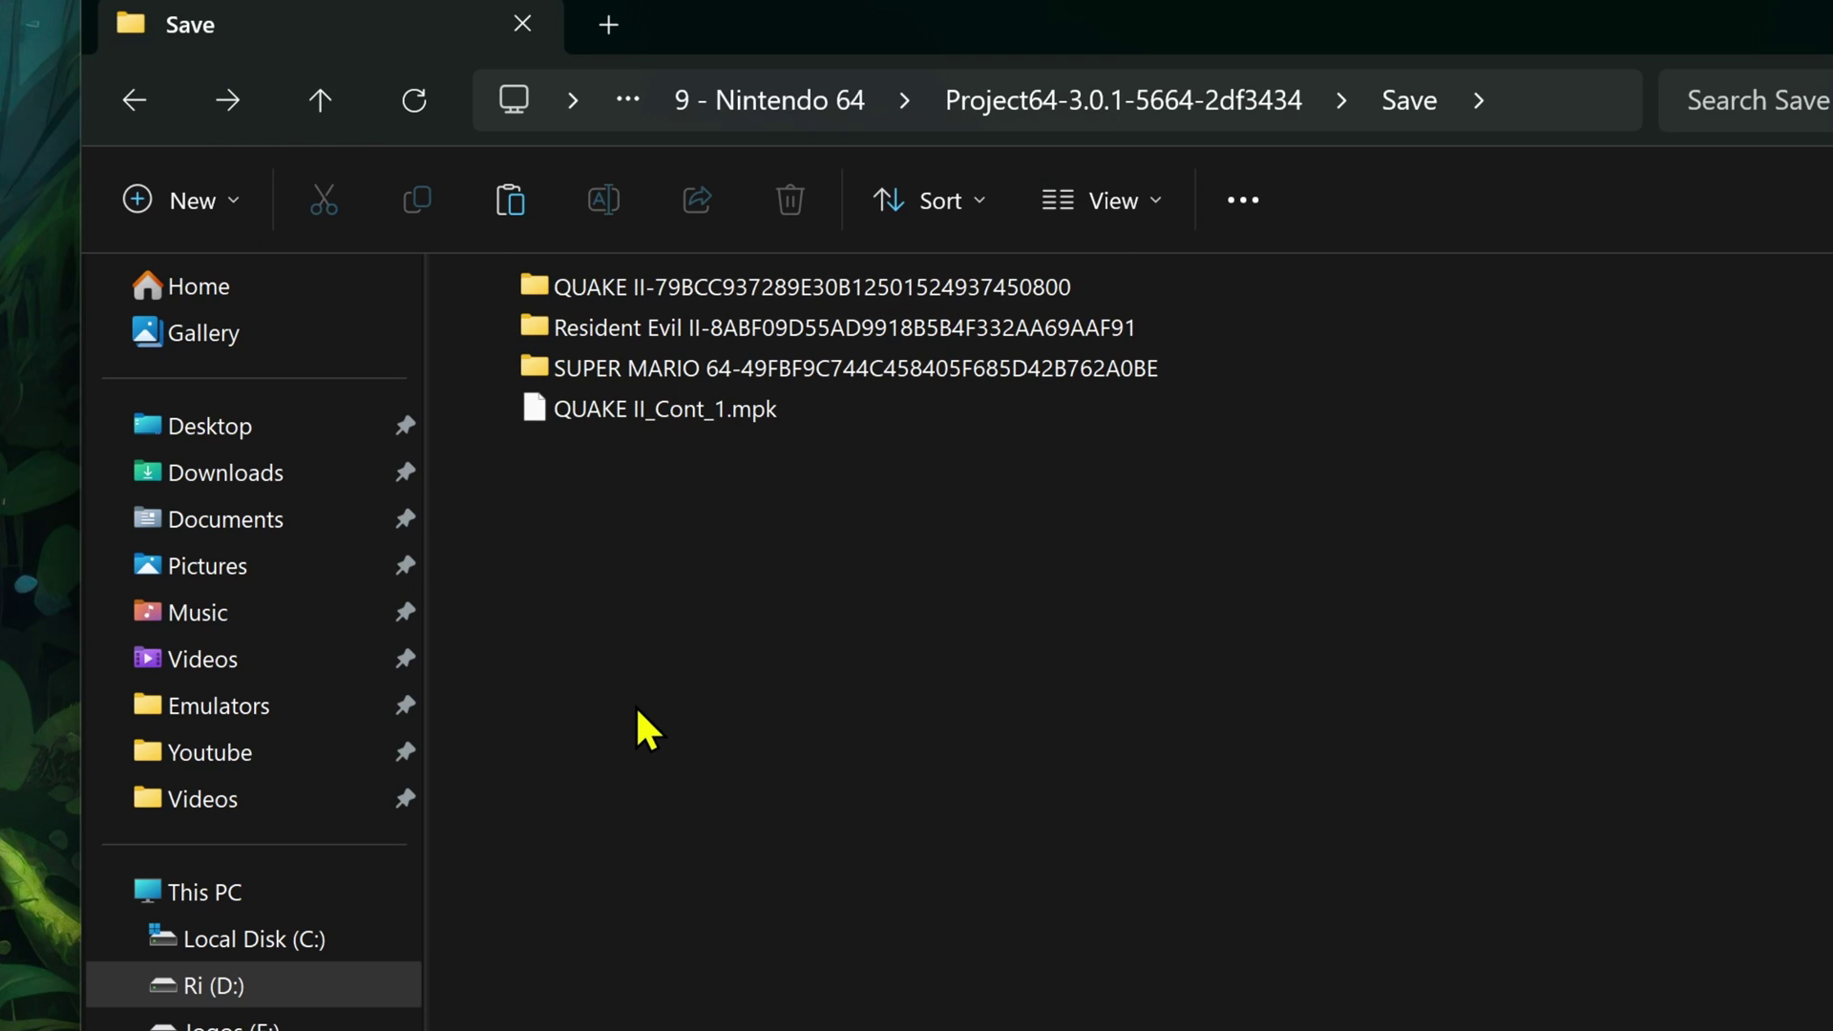
- Copy SUPER MARIO 64.eep from its game folder into the Save folder
{"action": "double_click", "coordinate": [788, 366]}
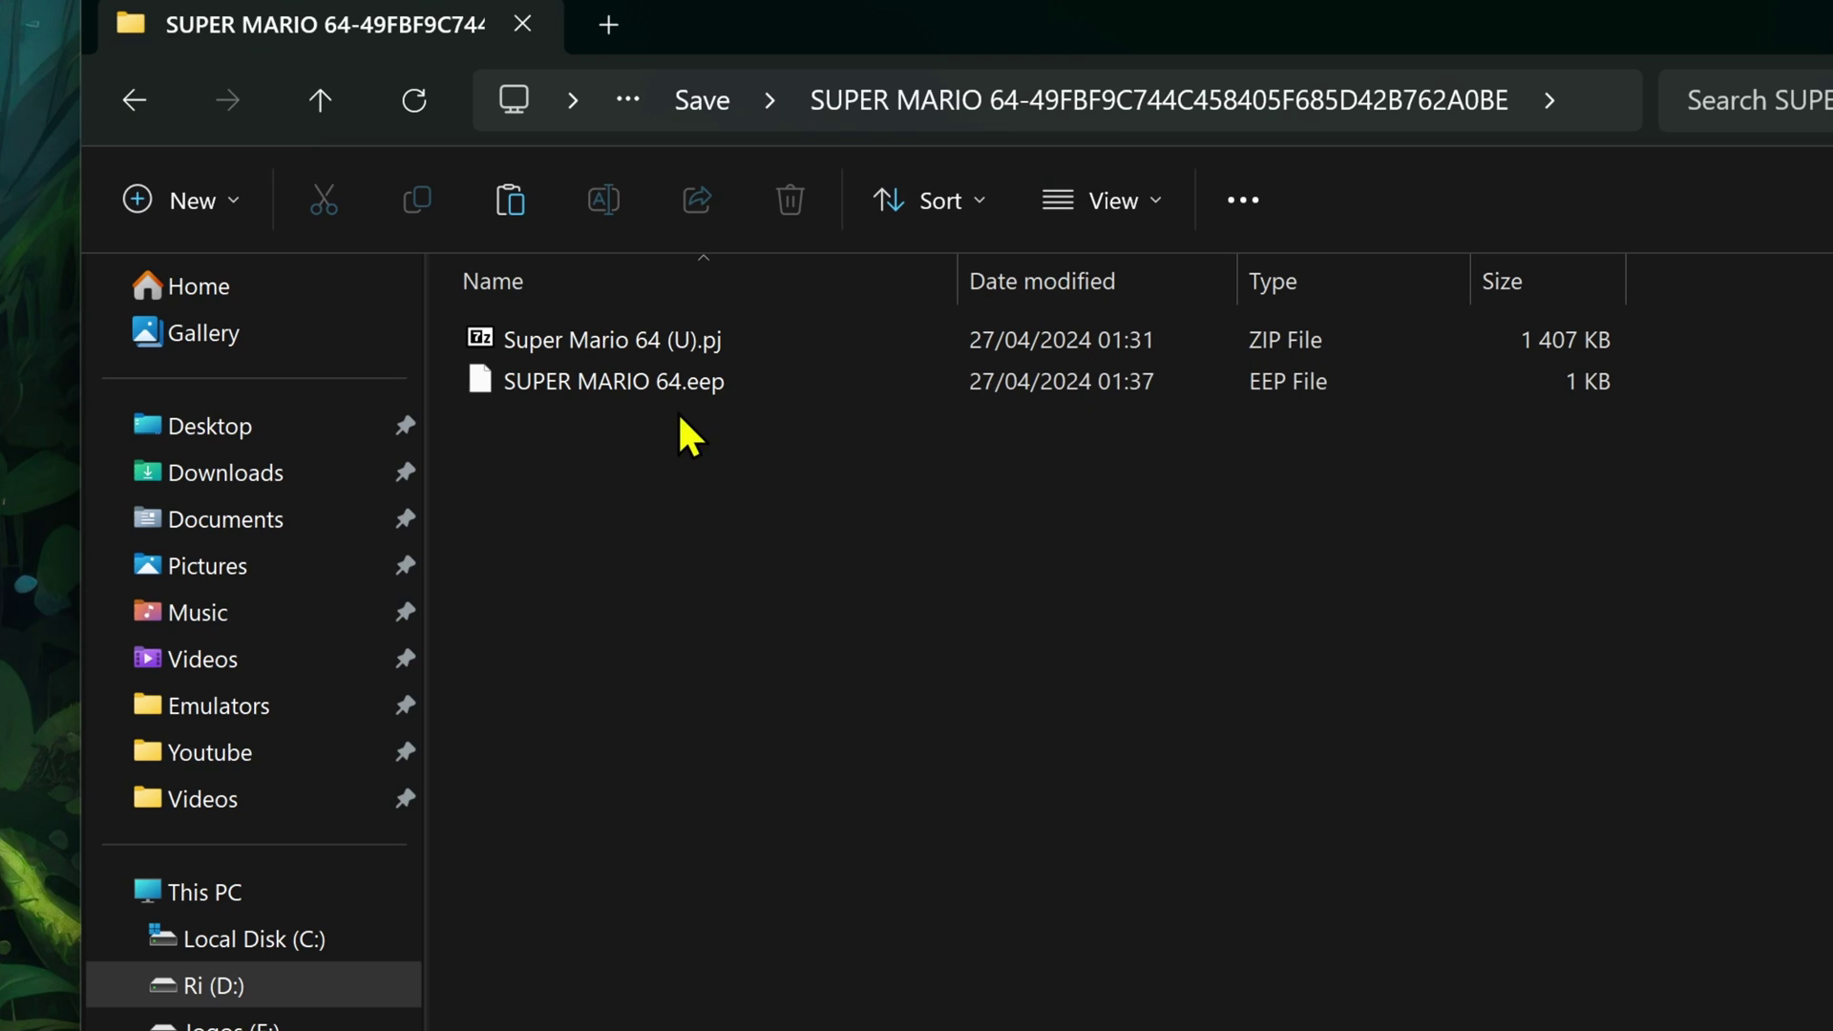
{"action": "right_click", "coordinate": [713, 386]}
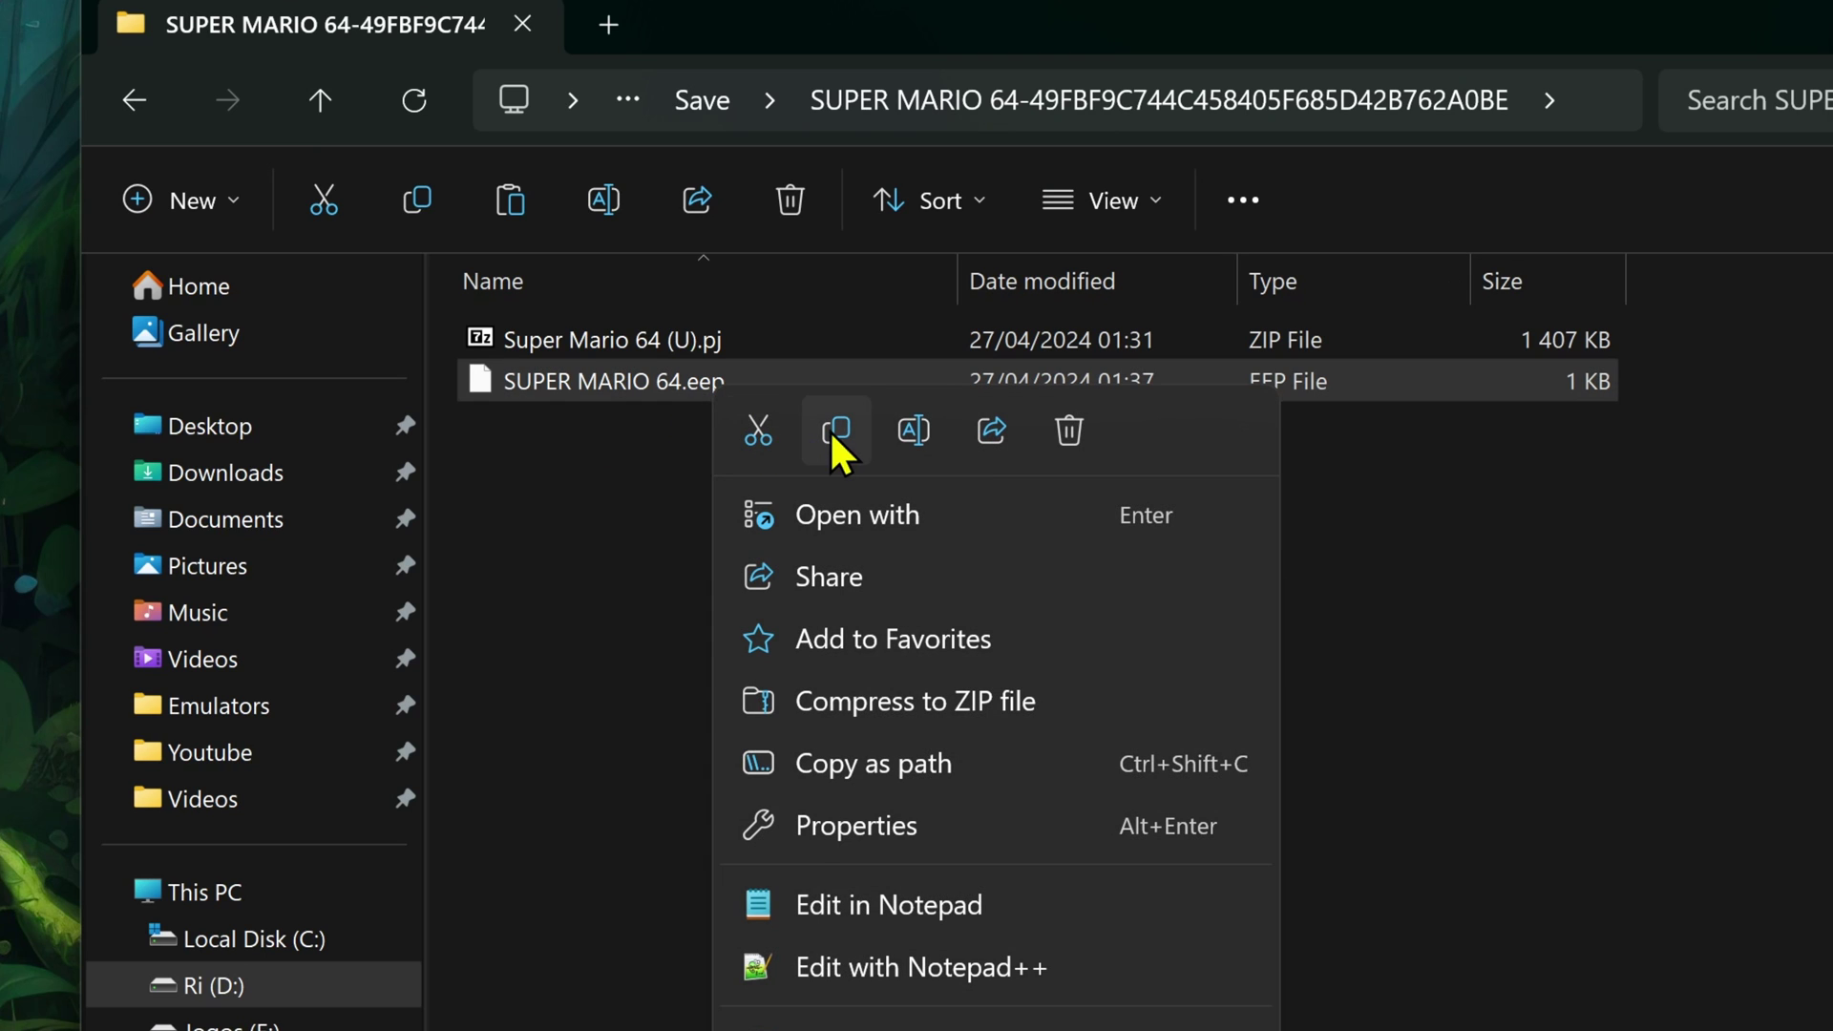
{"action": "left_click", "coordinate": [830, 430]}
{"action": "left_click", "coordinate": [134, 102]}
{"action": "right_click", "coordinate": [645, 664]}
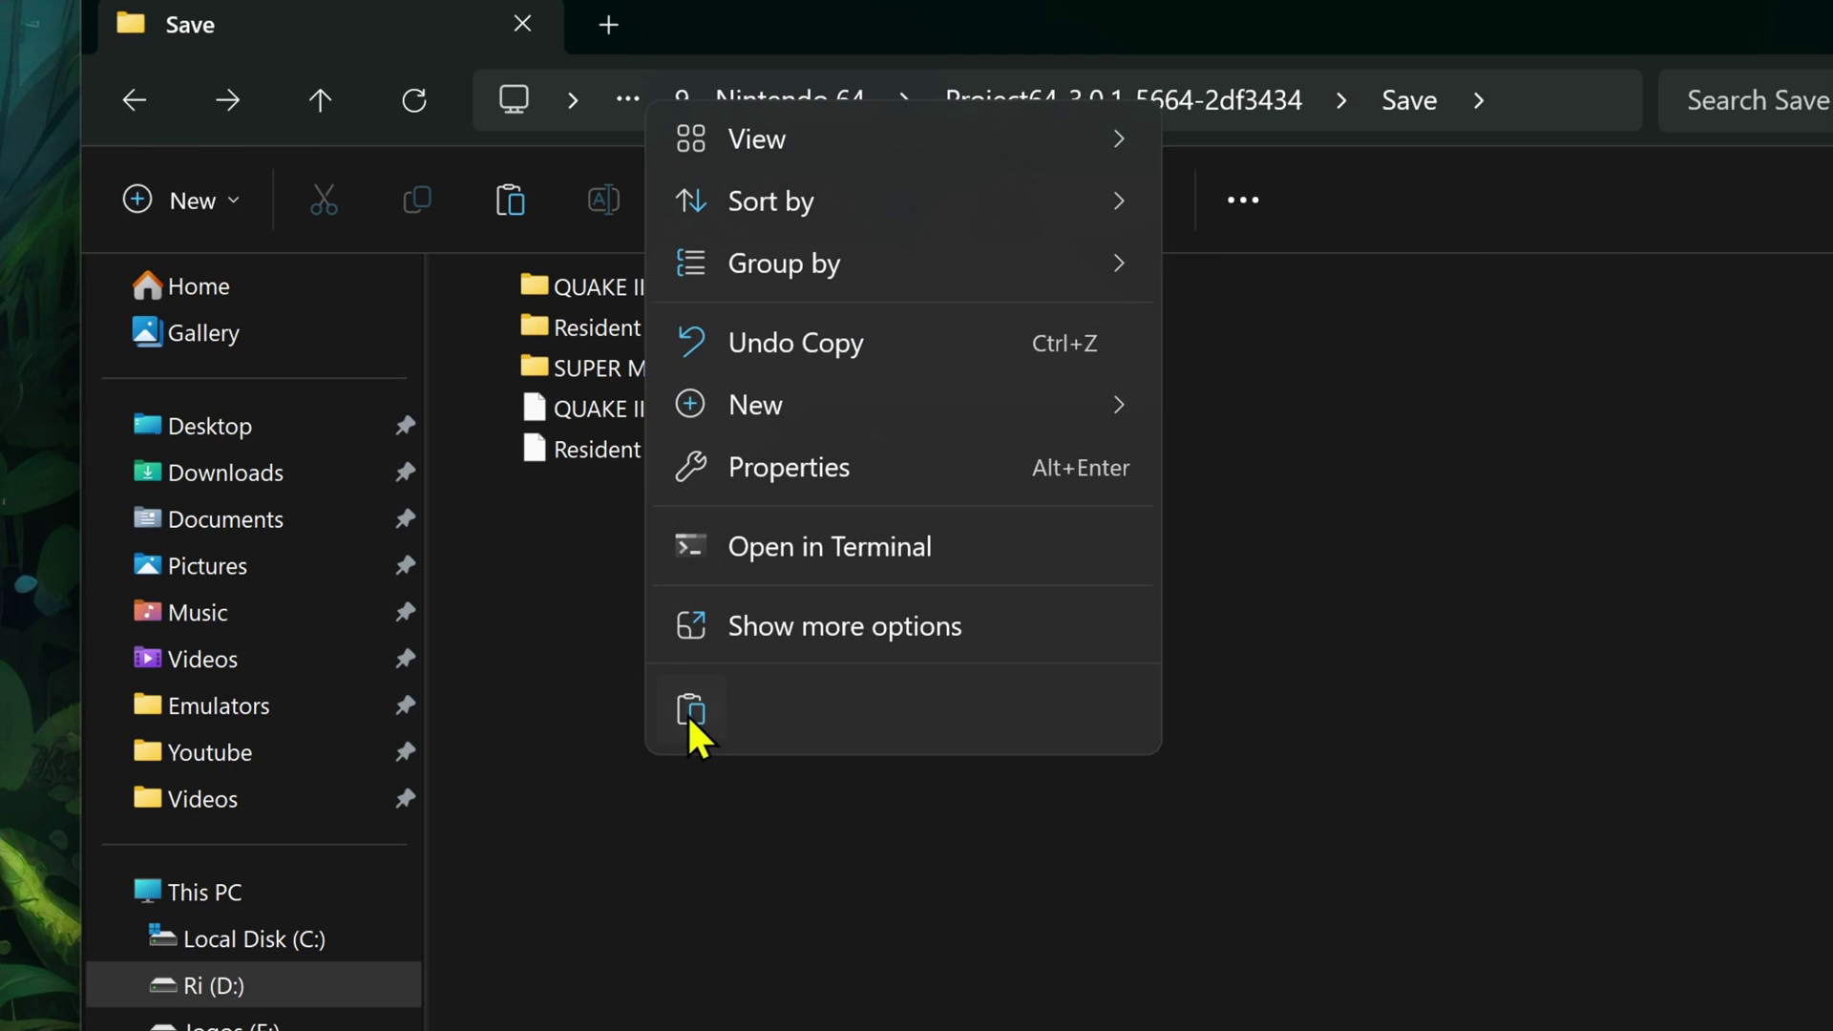
{"action": "left_click", "coordinate": [687, 713]}
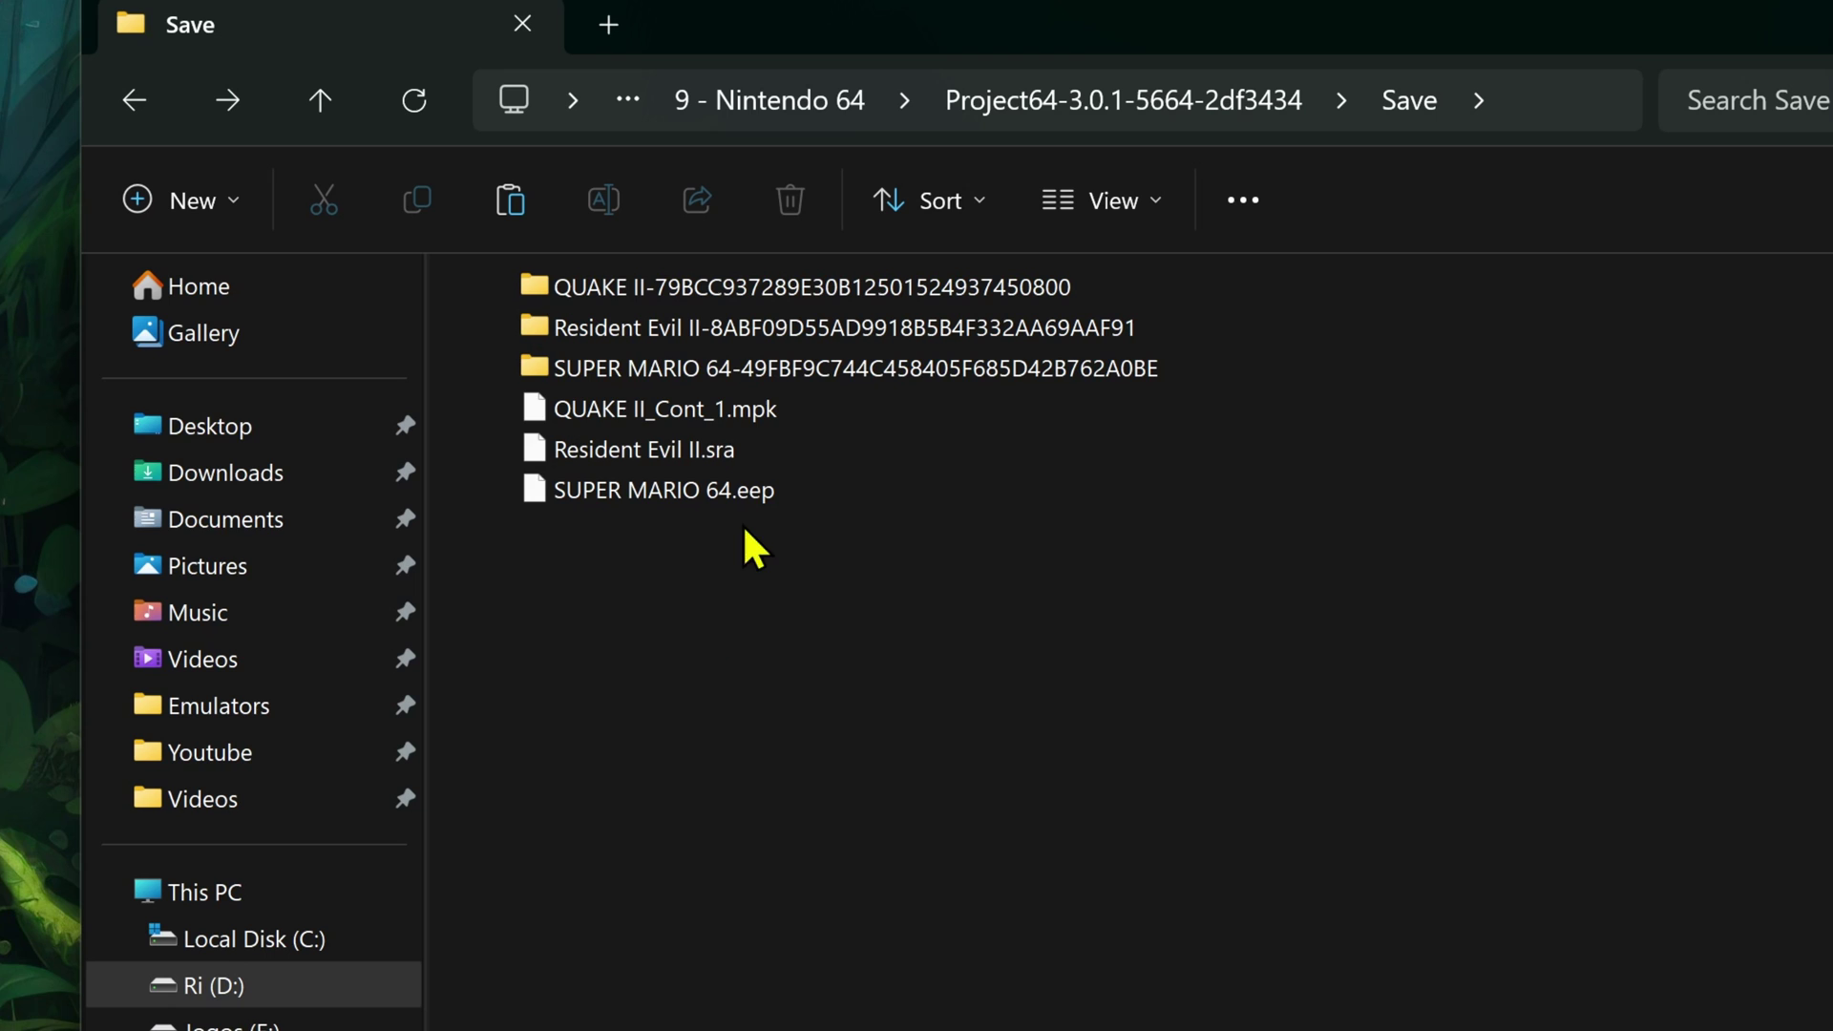
- Copy the QUAKE II .mpk, Resident Evil II .sra and SUPER MARIO 64 .eep saves onto the desktop
{"action": "left_click_drag", "start_coordinate": [779, 686], "coordinate": [696, 408]}
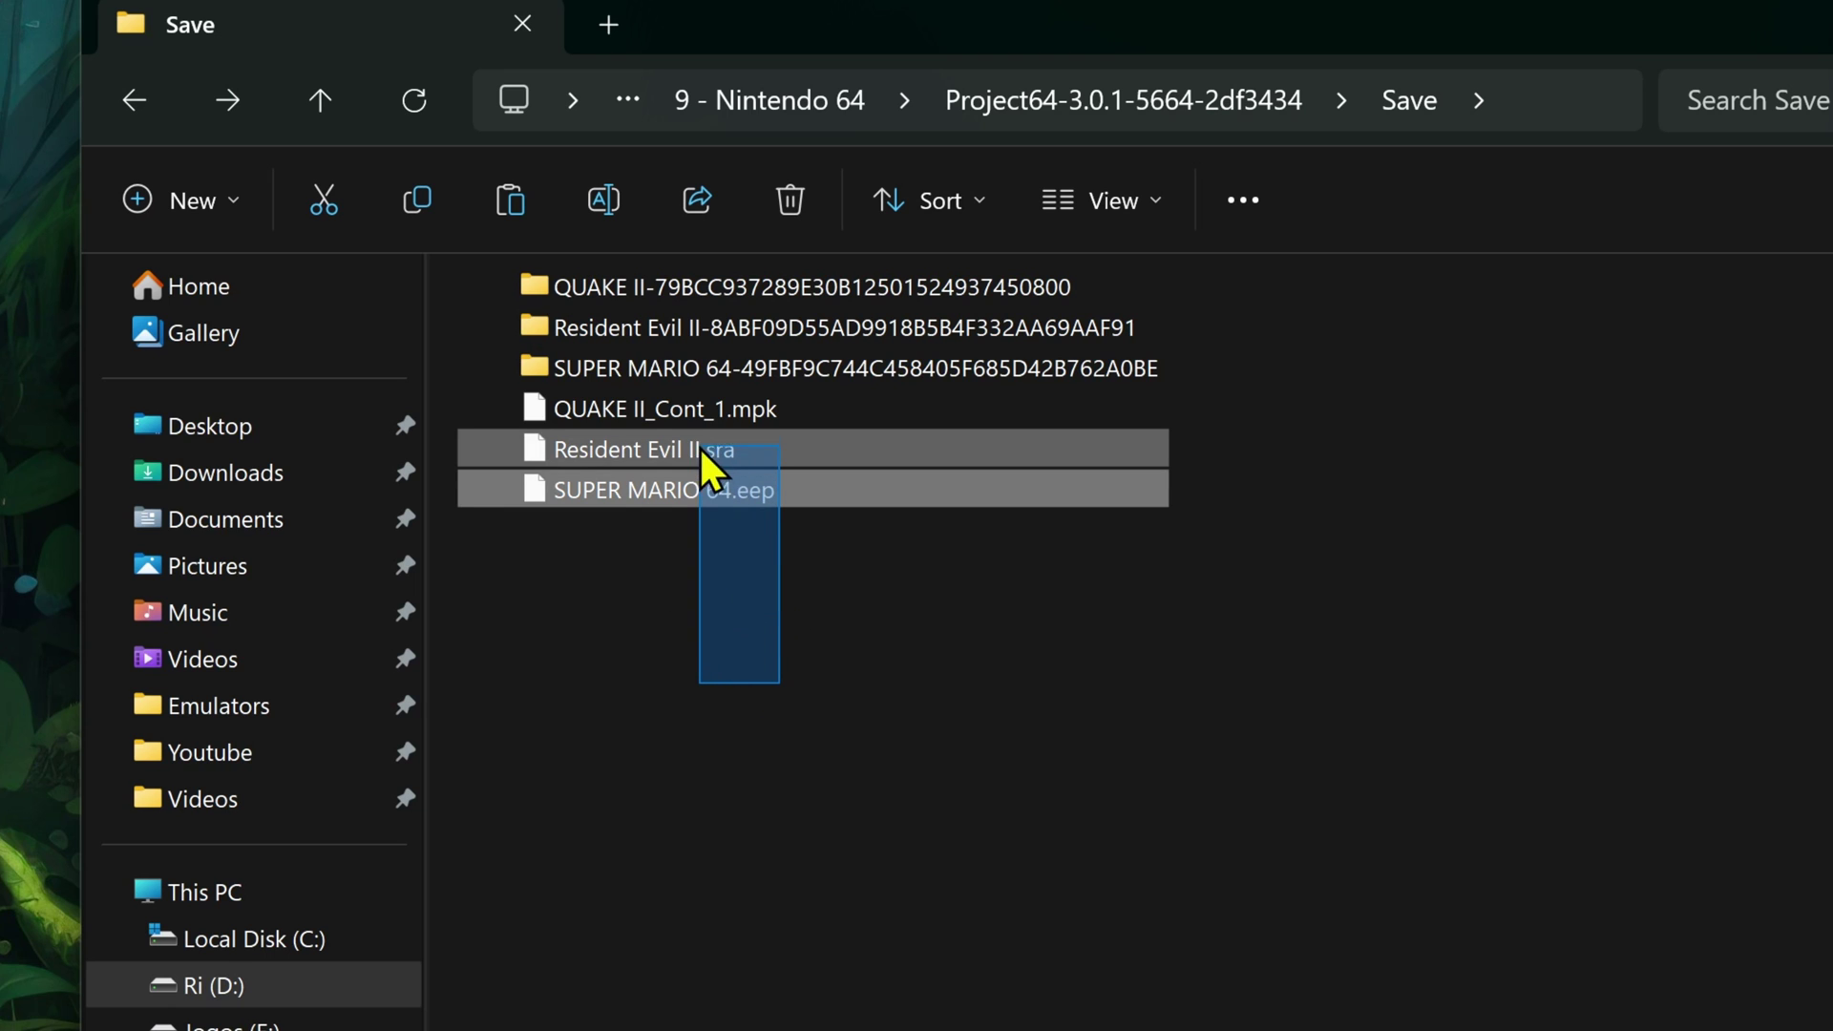
{"action": "right_click", "coordinate": [696, 409]}
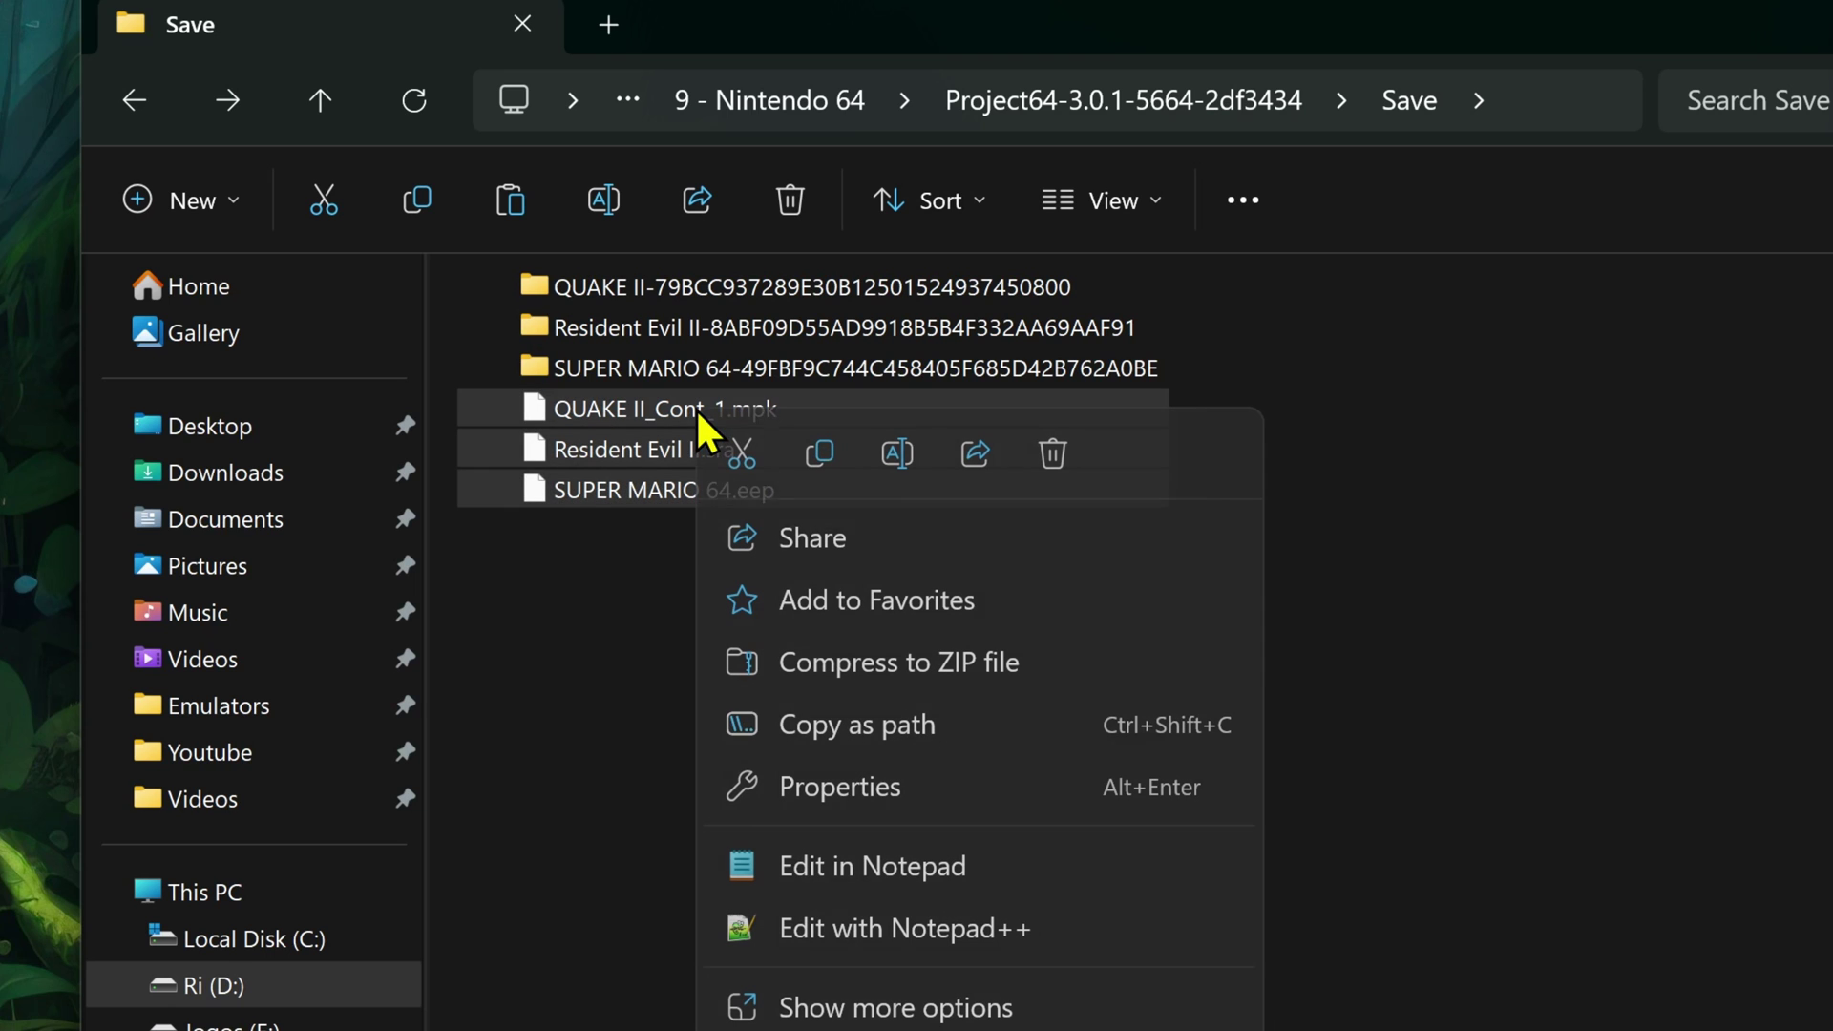
{"action": "left_click", "coordinate": [803, 454]}
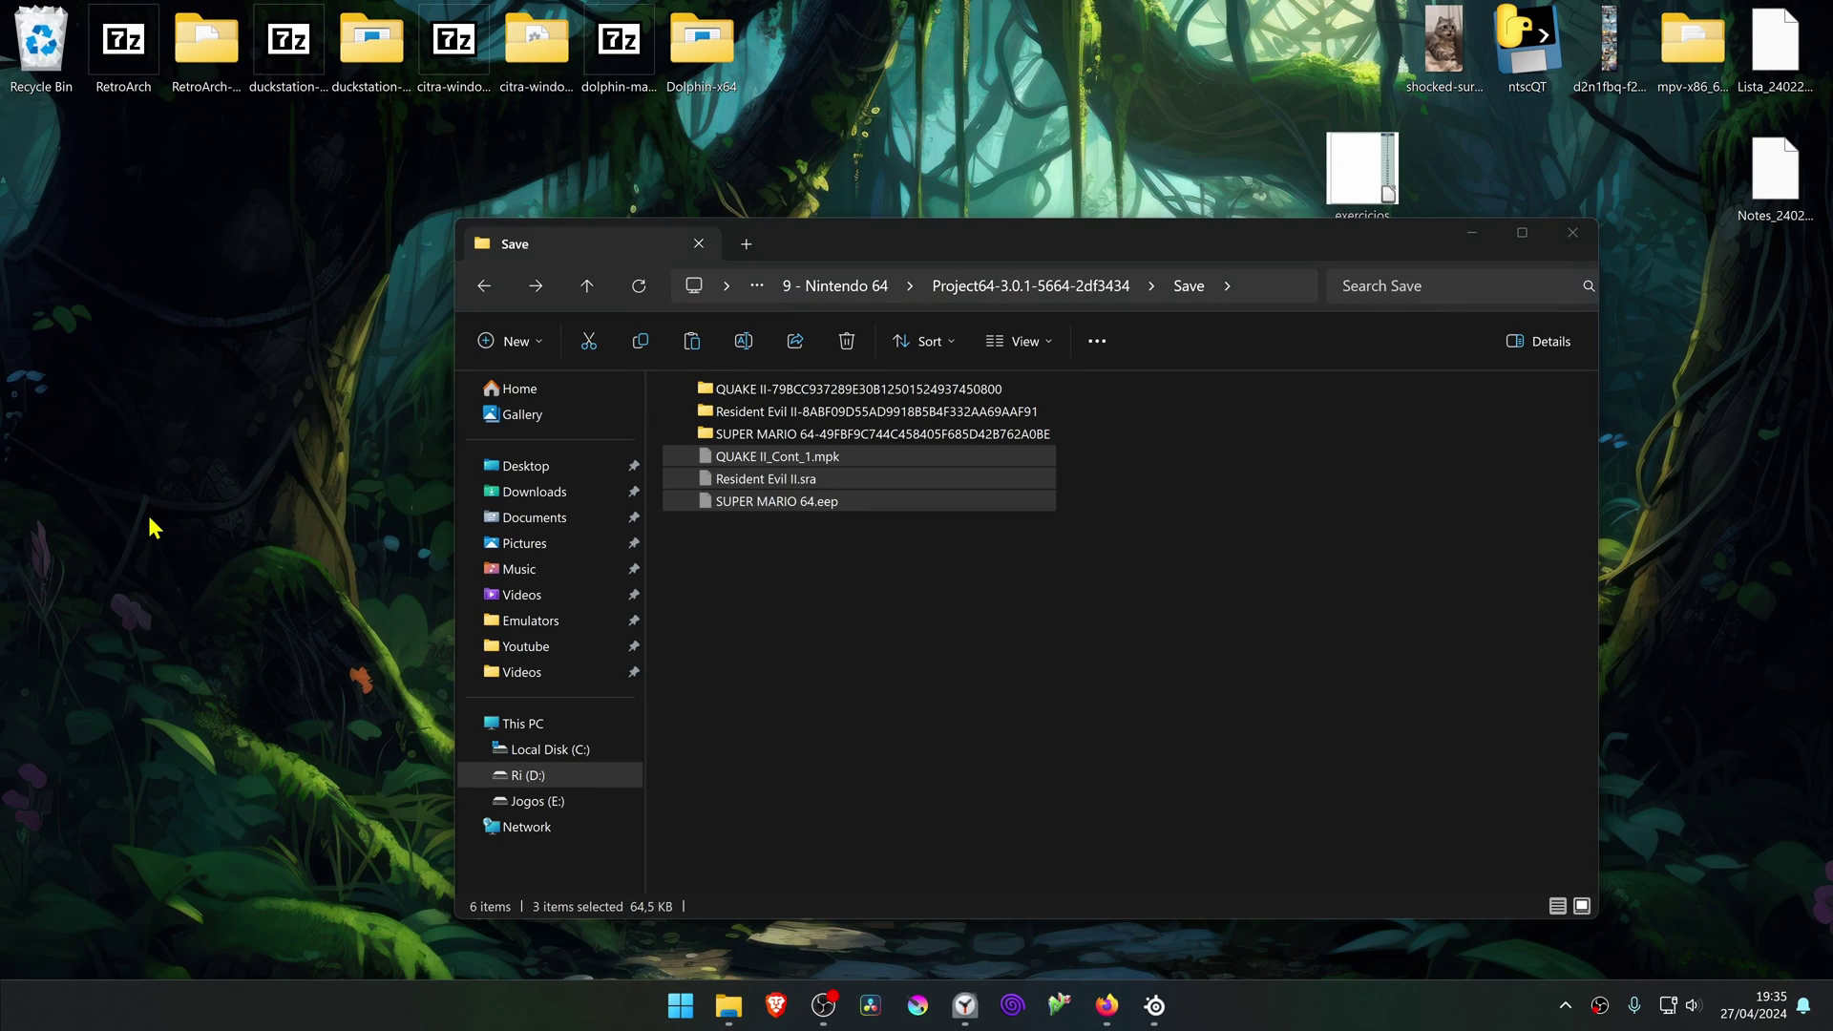
{"action": "right_click", "coordinate": [150, 527]}
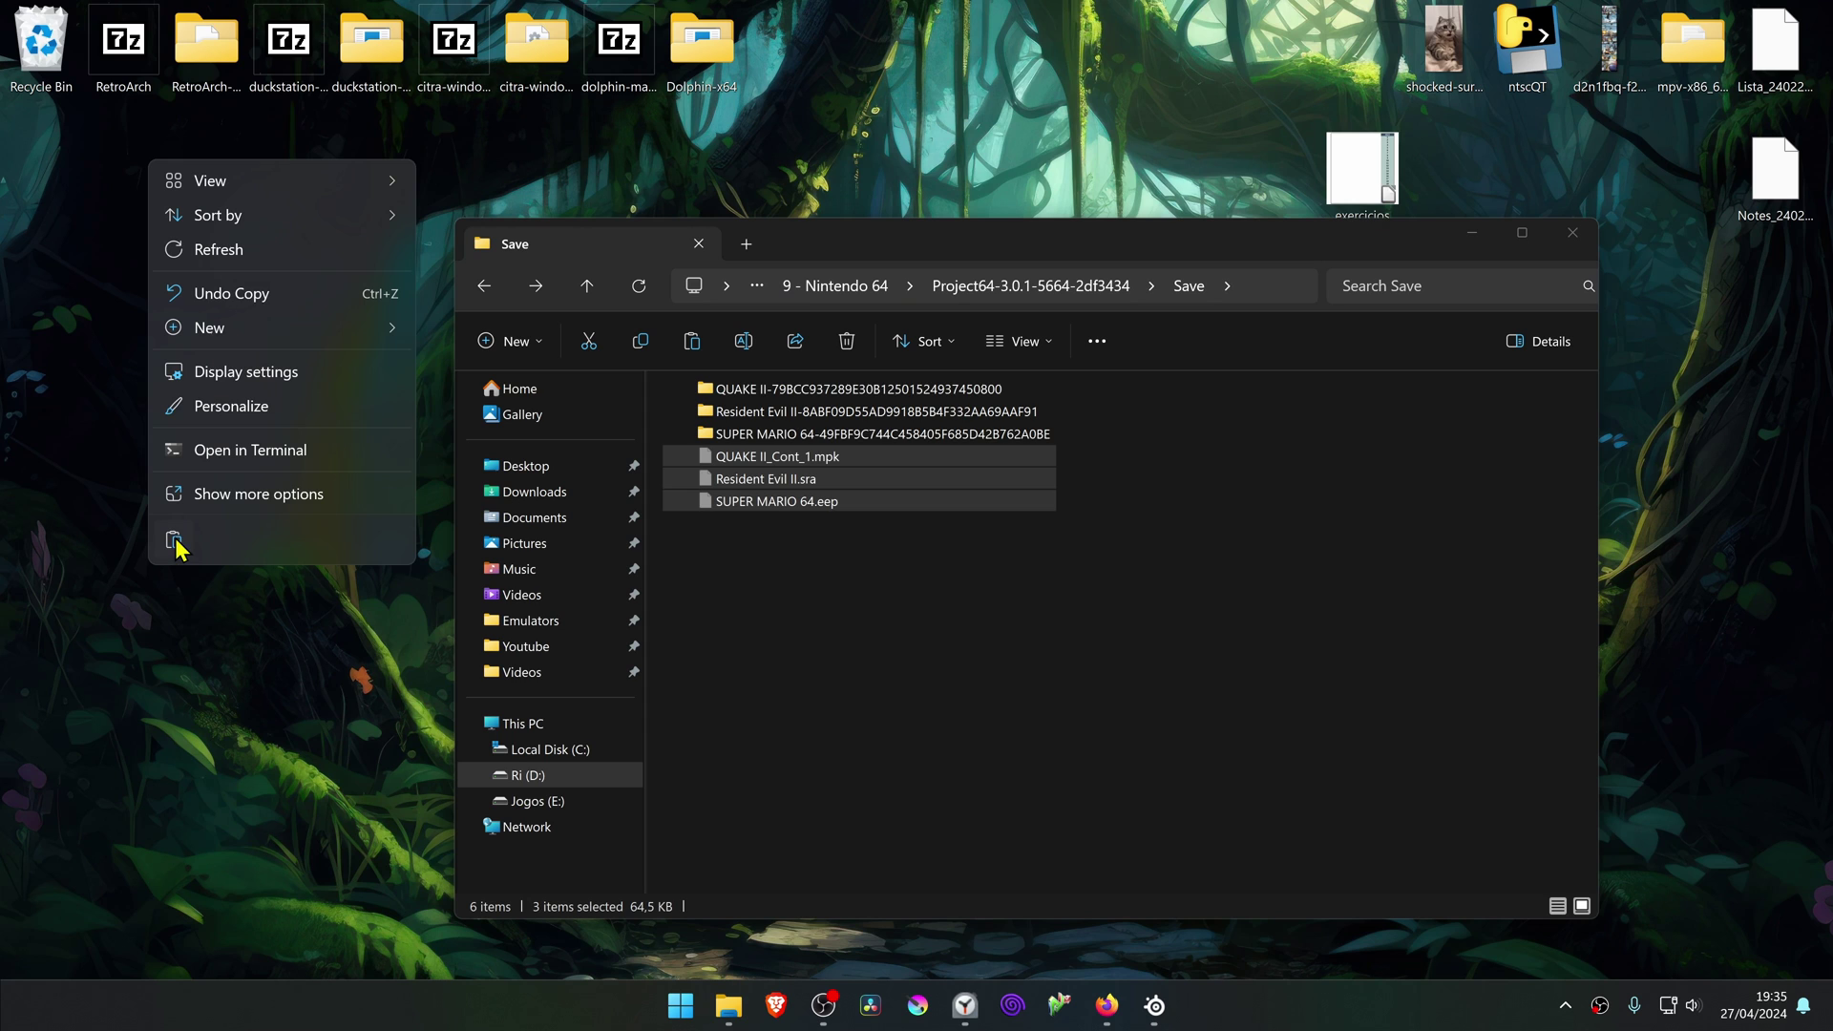
{"action": "left_click", "coordinate": [175, 541]}
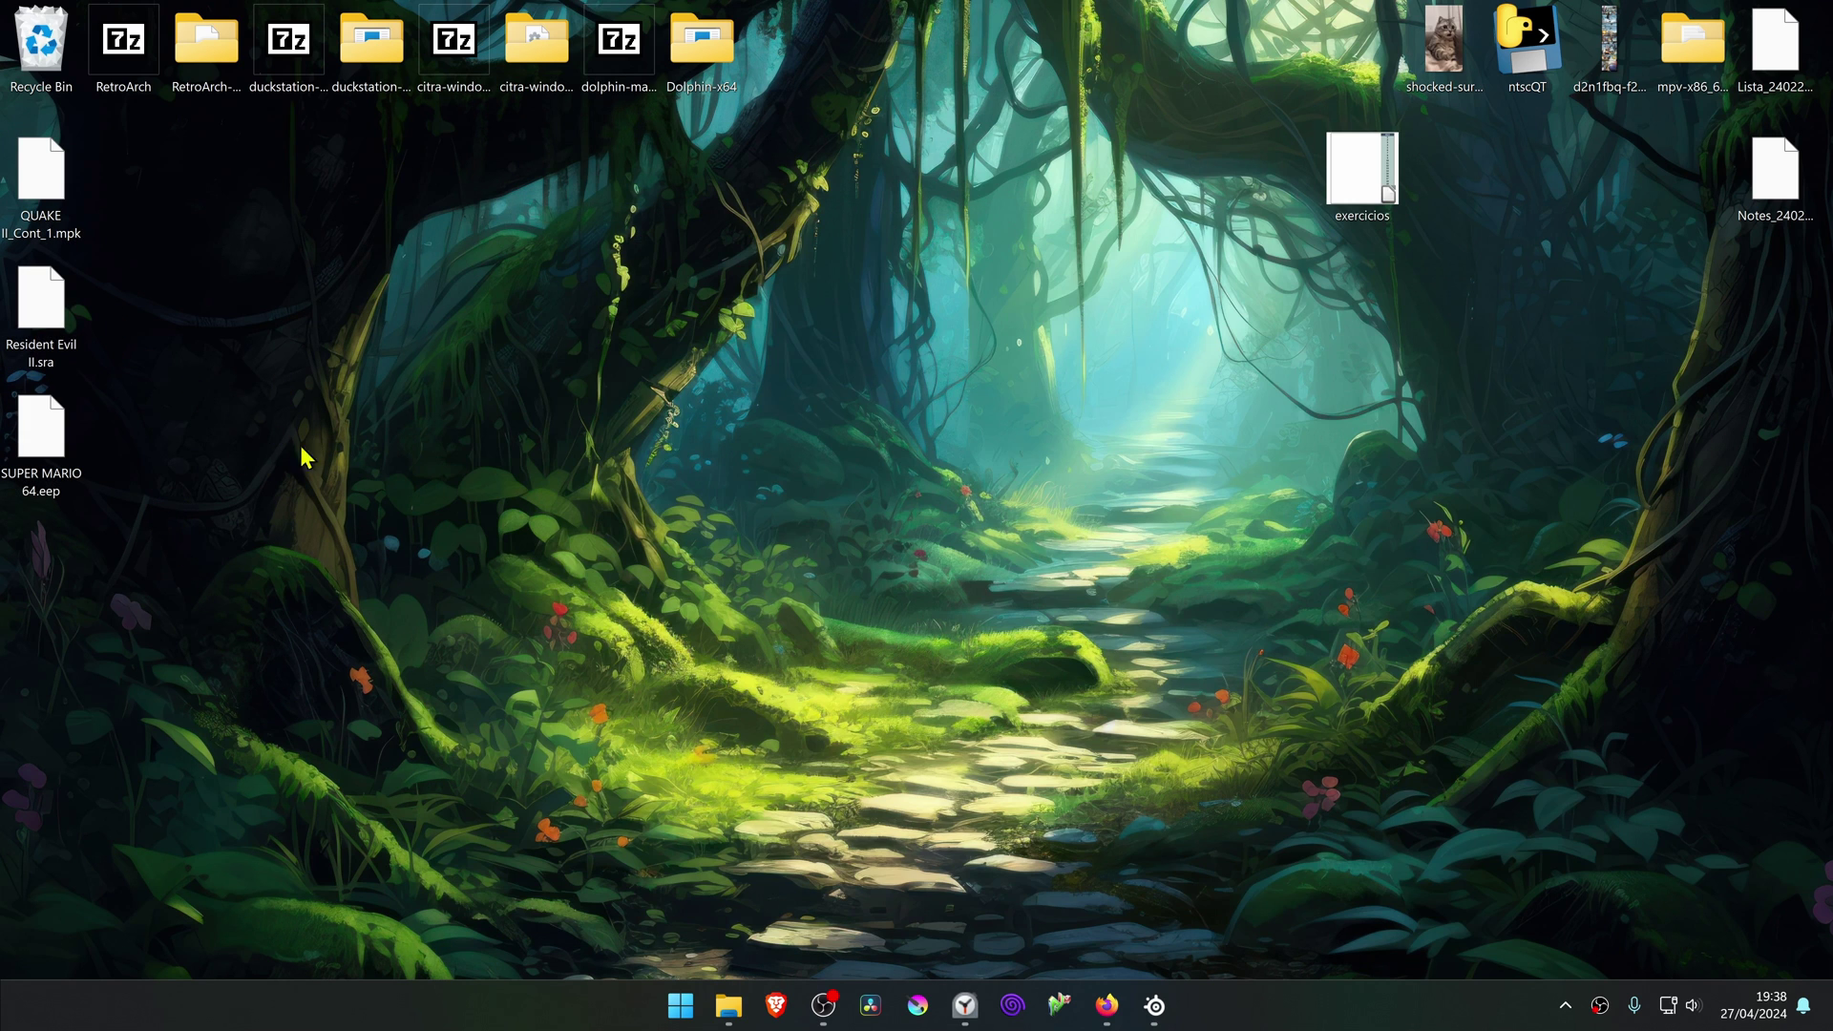
- Bring up Firefox and switch to the RaMp64 SRM Converter page
{"action": "left_click", "coordinate": [1108, 1005]}
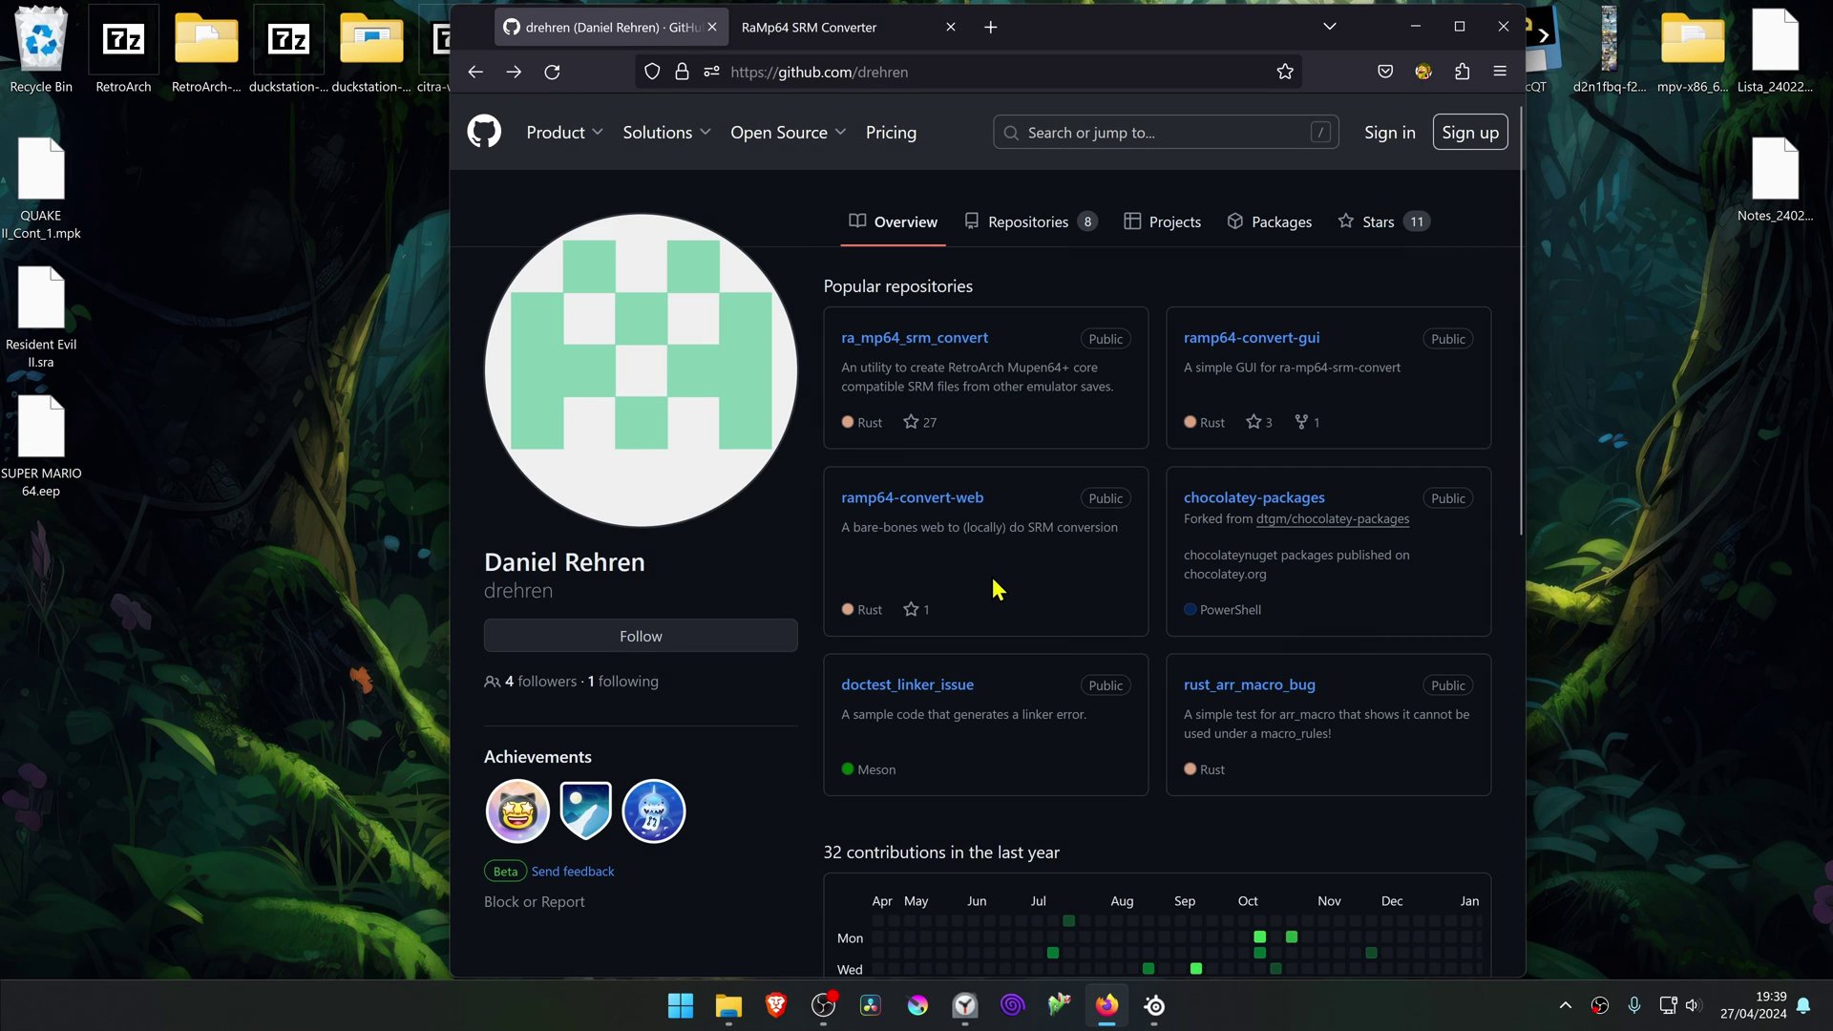
{"action": "left_click", "coordinate": [888, 34]}
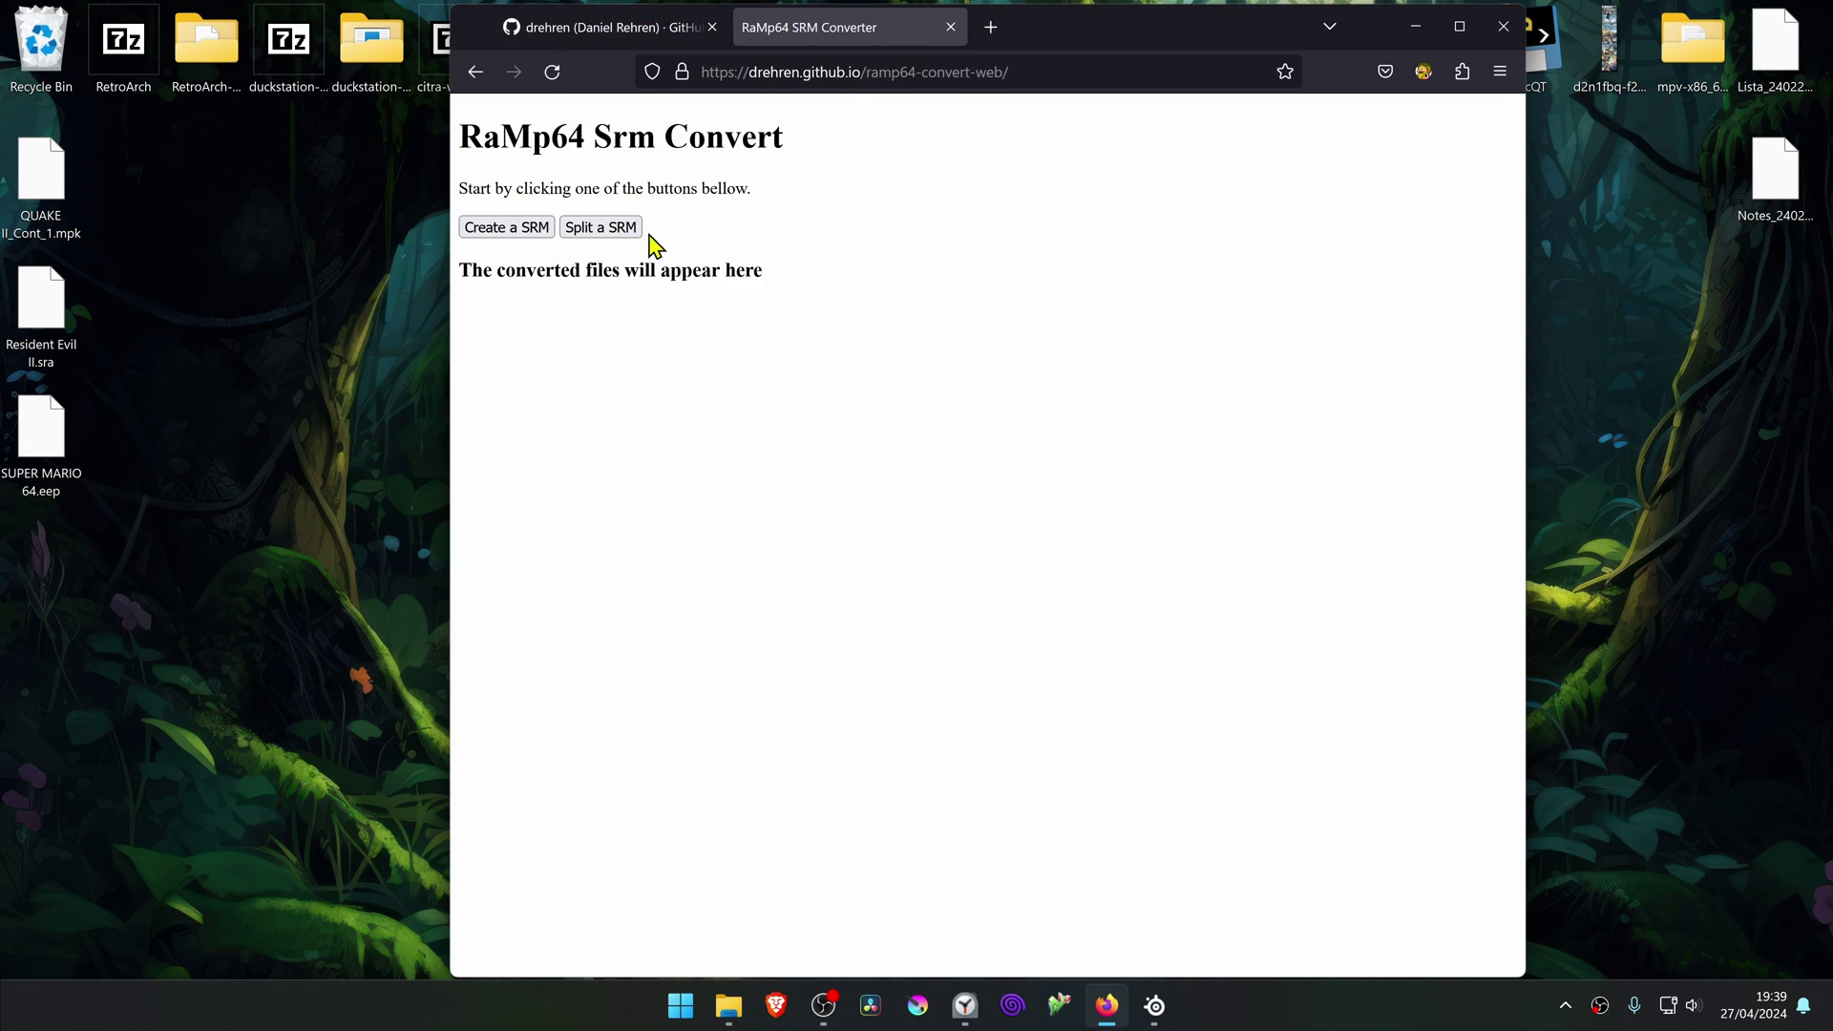
- Convert Resident Evil II.sra from the Desktop as a battery file and save Resident Evil II.srm to the Desktop
{"action": "left_click", "coordinate": [548, 236]}
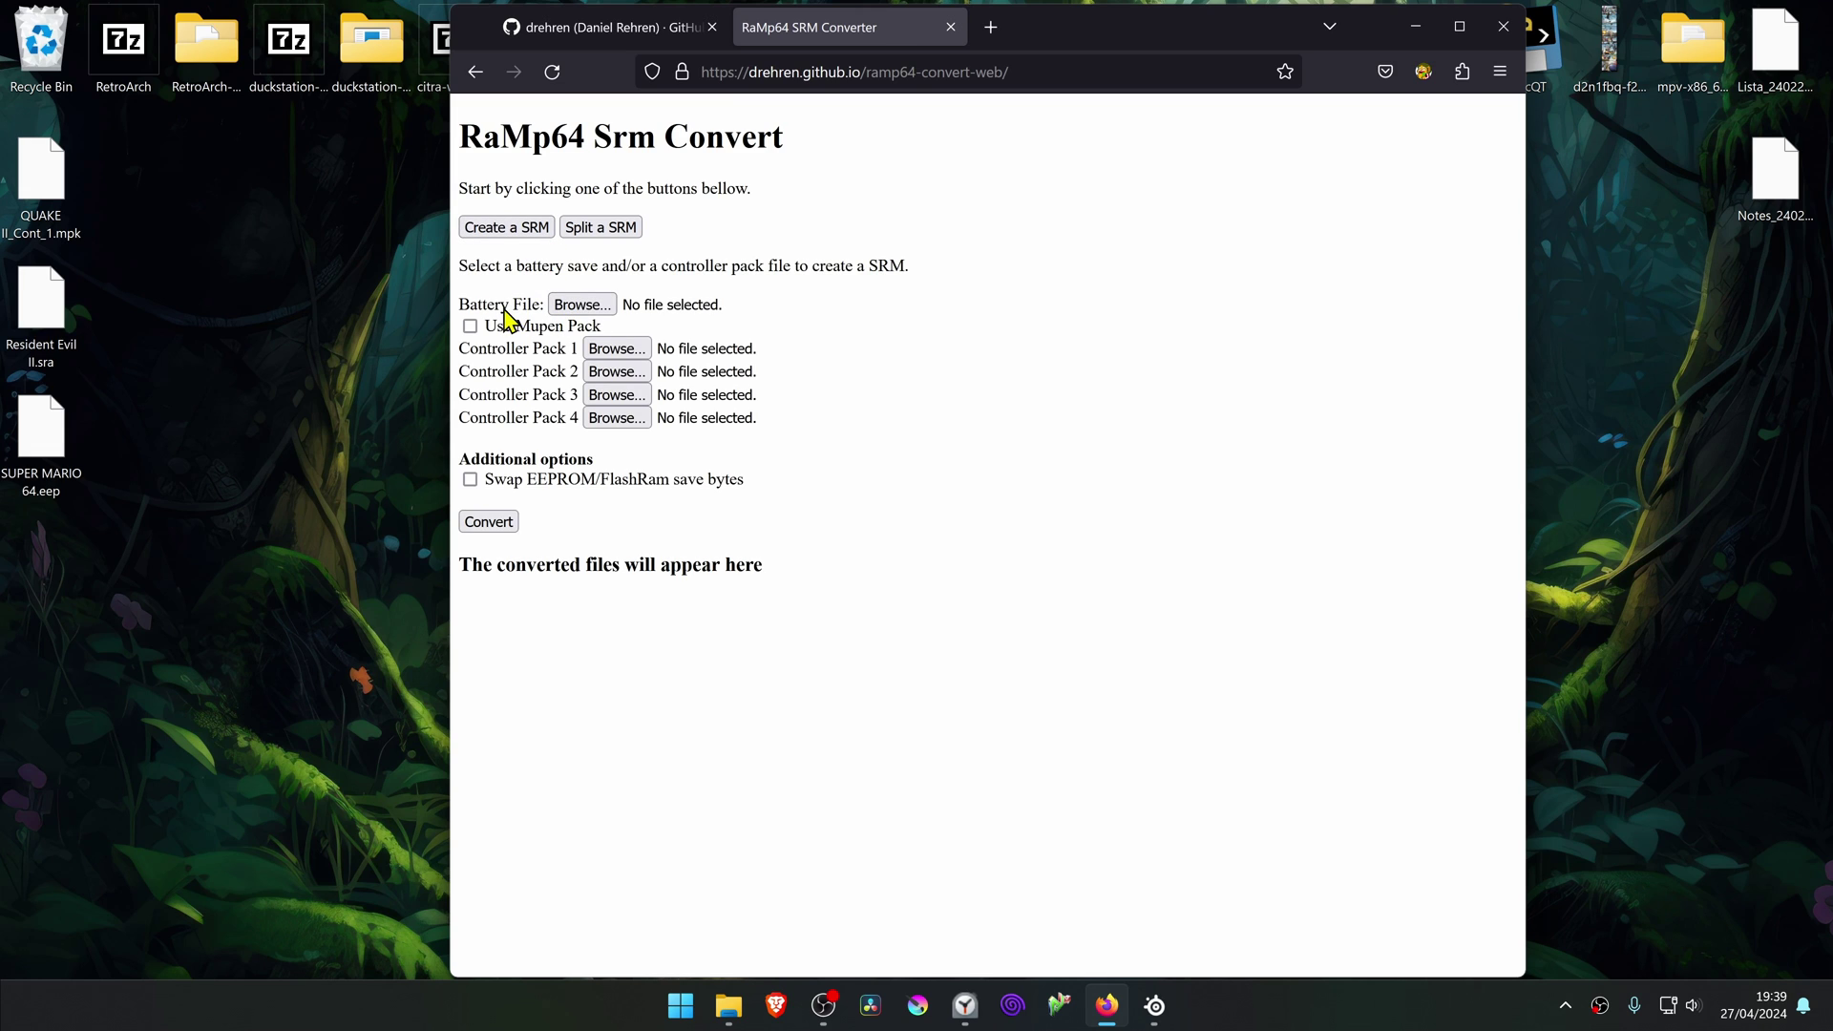
{"action": "left_click", "coordinate": [602, 312]}
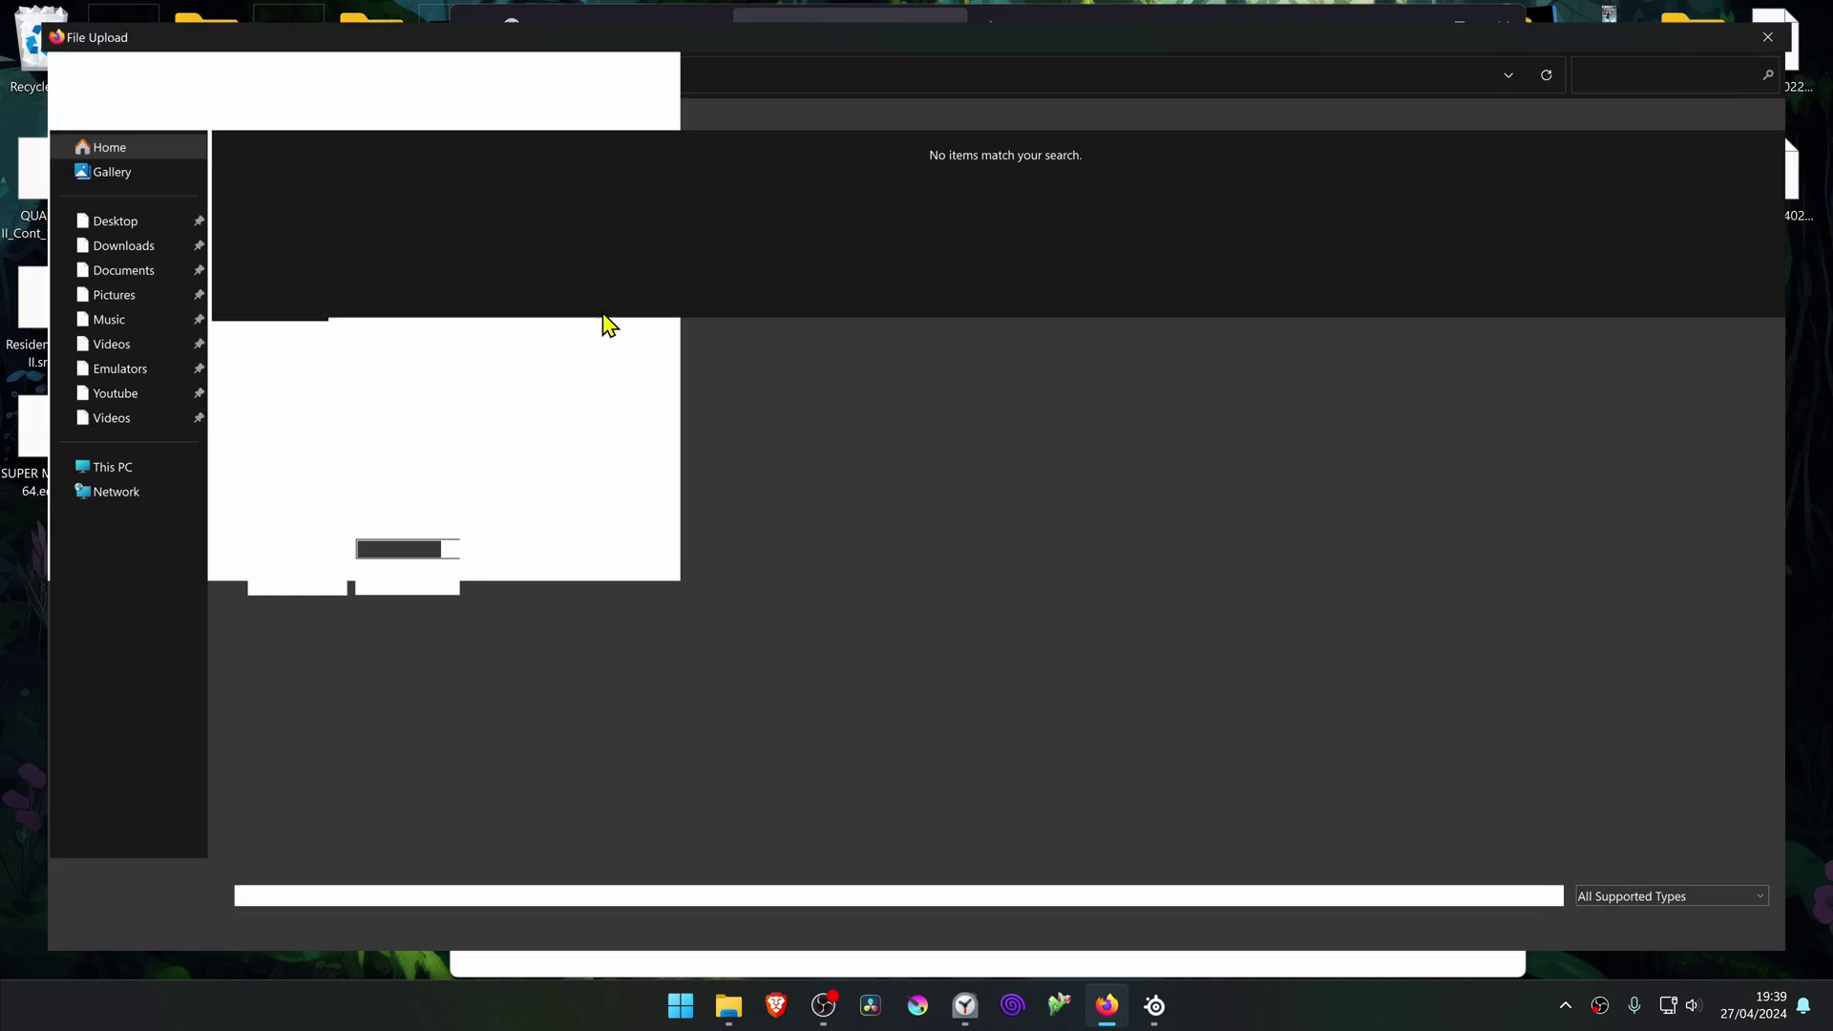
{"action": "left_click", "coordinate": [75, 209]}
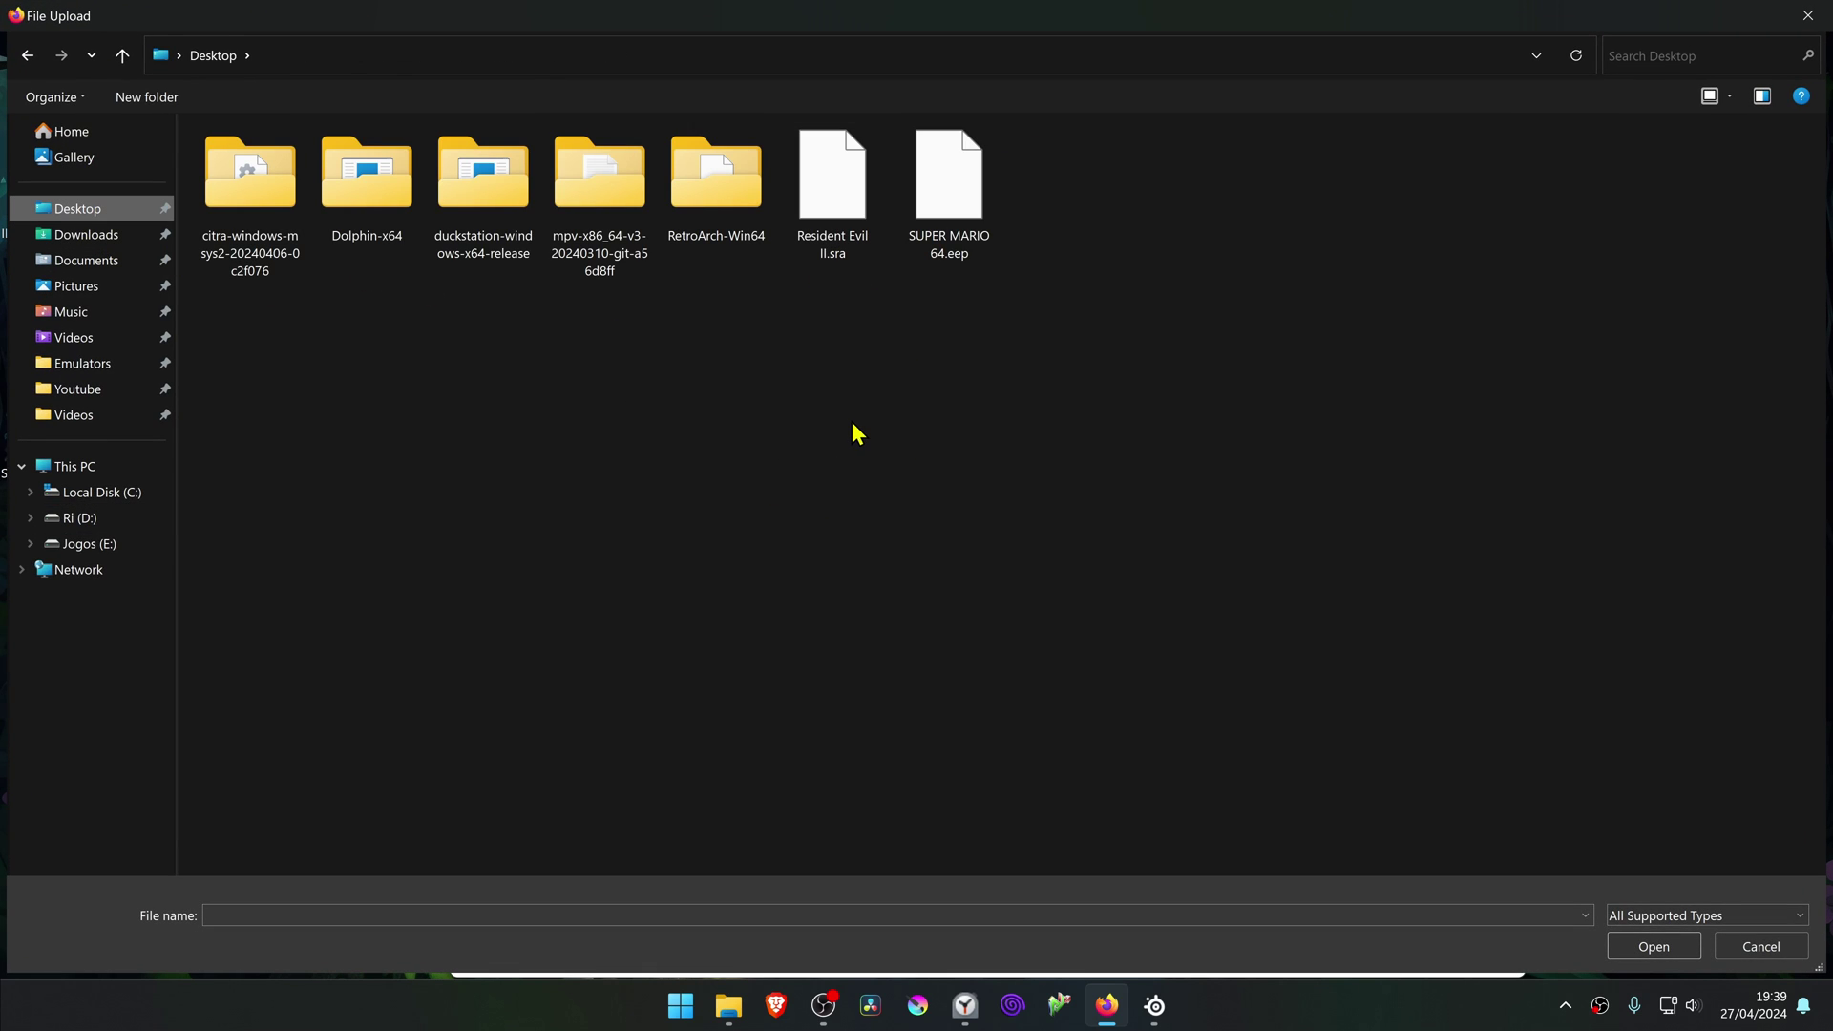
{"action": "double_click", "coordinate": [836, 197]}
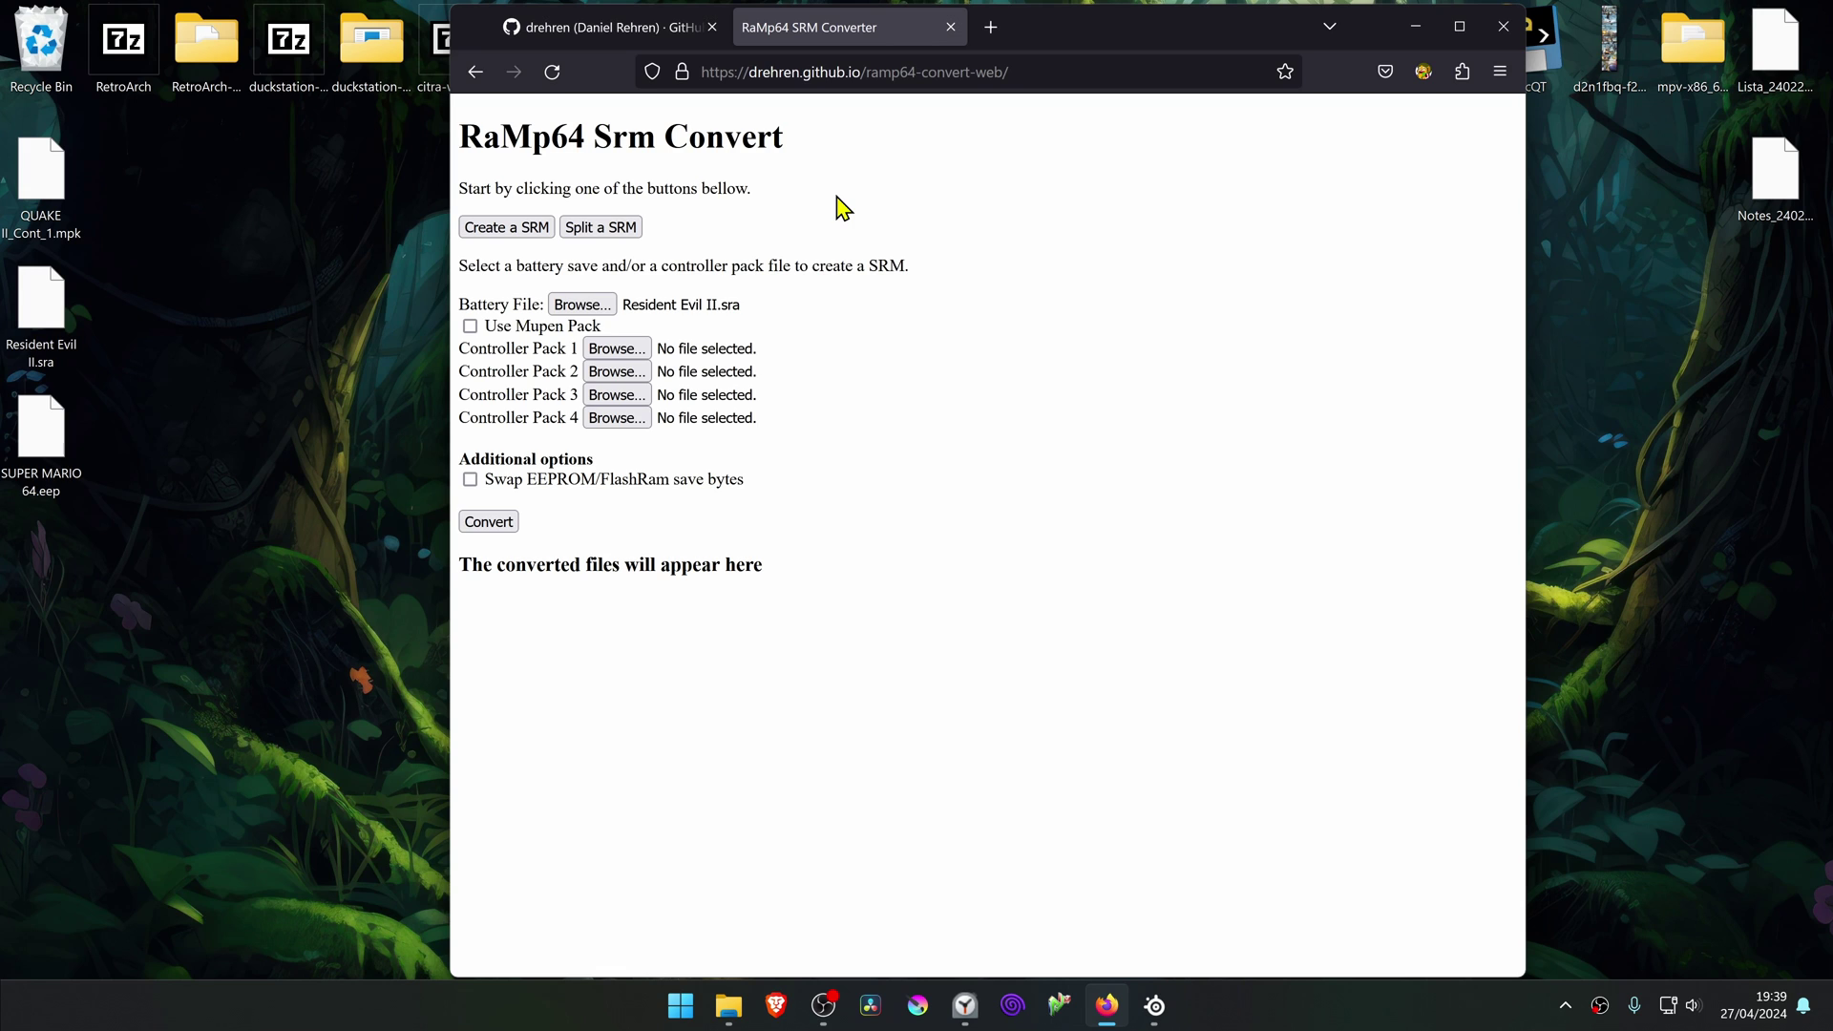
{"action": "left_click", "coordinate": [511, 527]}
{"action": "left_click", "coordinate": [585, 612]}
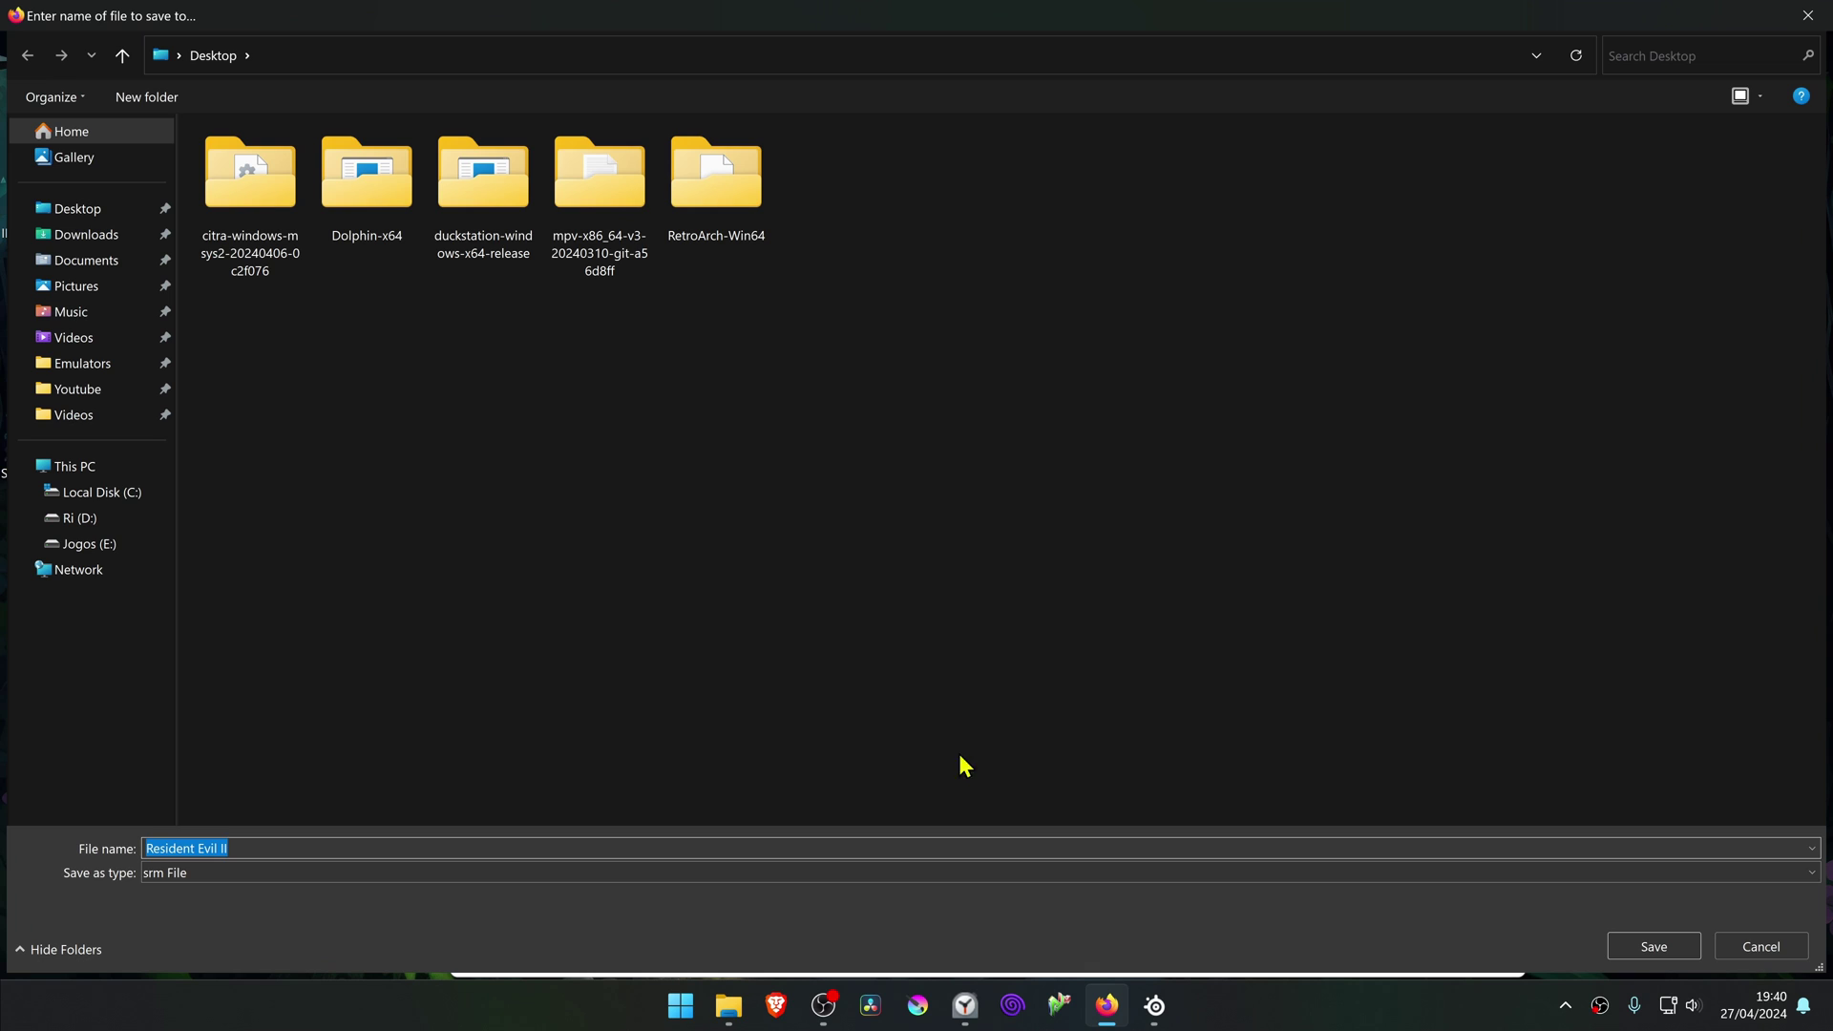
{"action": "left_click", "coordinate": [1650, 947]}
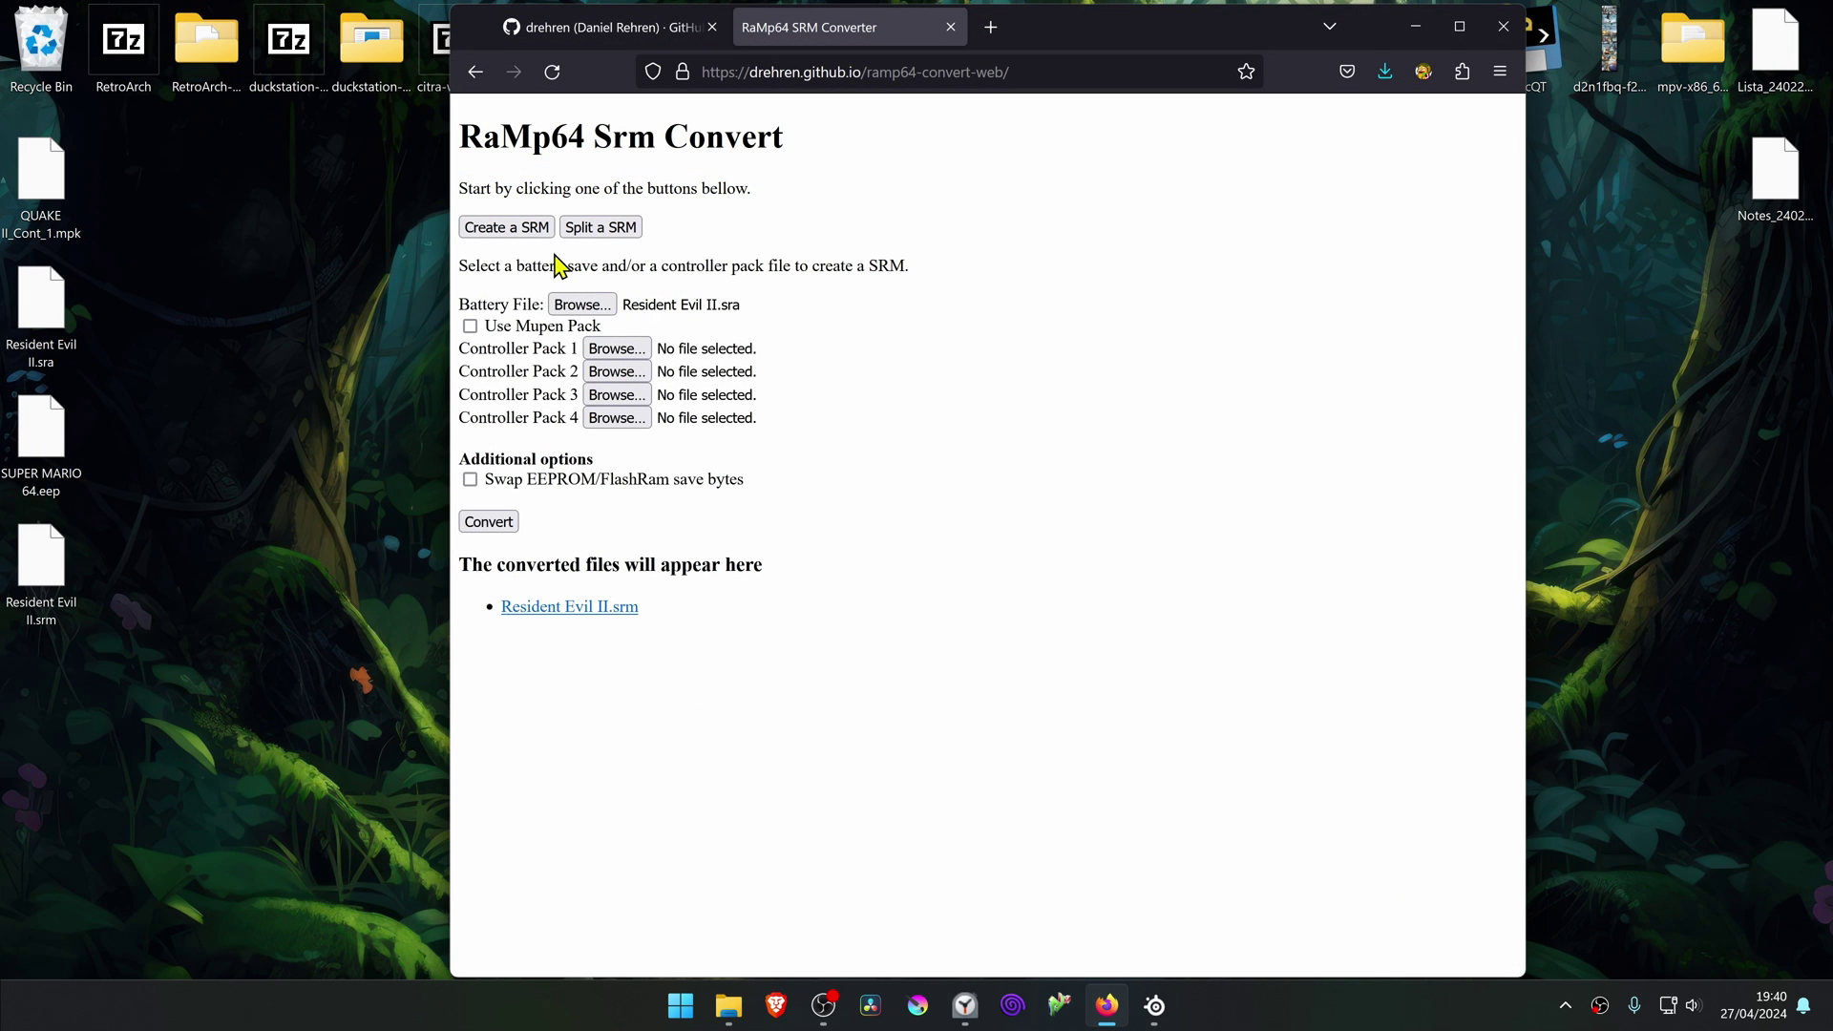
- Convert SUPER MARIO 64.eep as the battery file and save SUPER MARIO 64.srm to the Desktop
{"action": "left_click", "coordinate": [609, 307]}
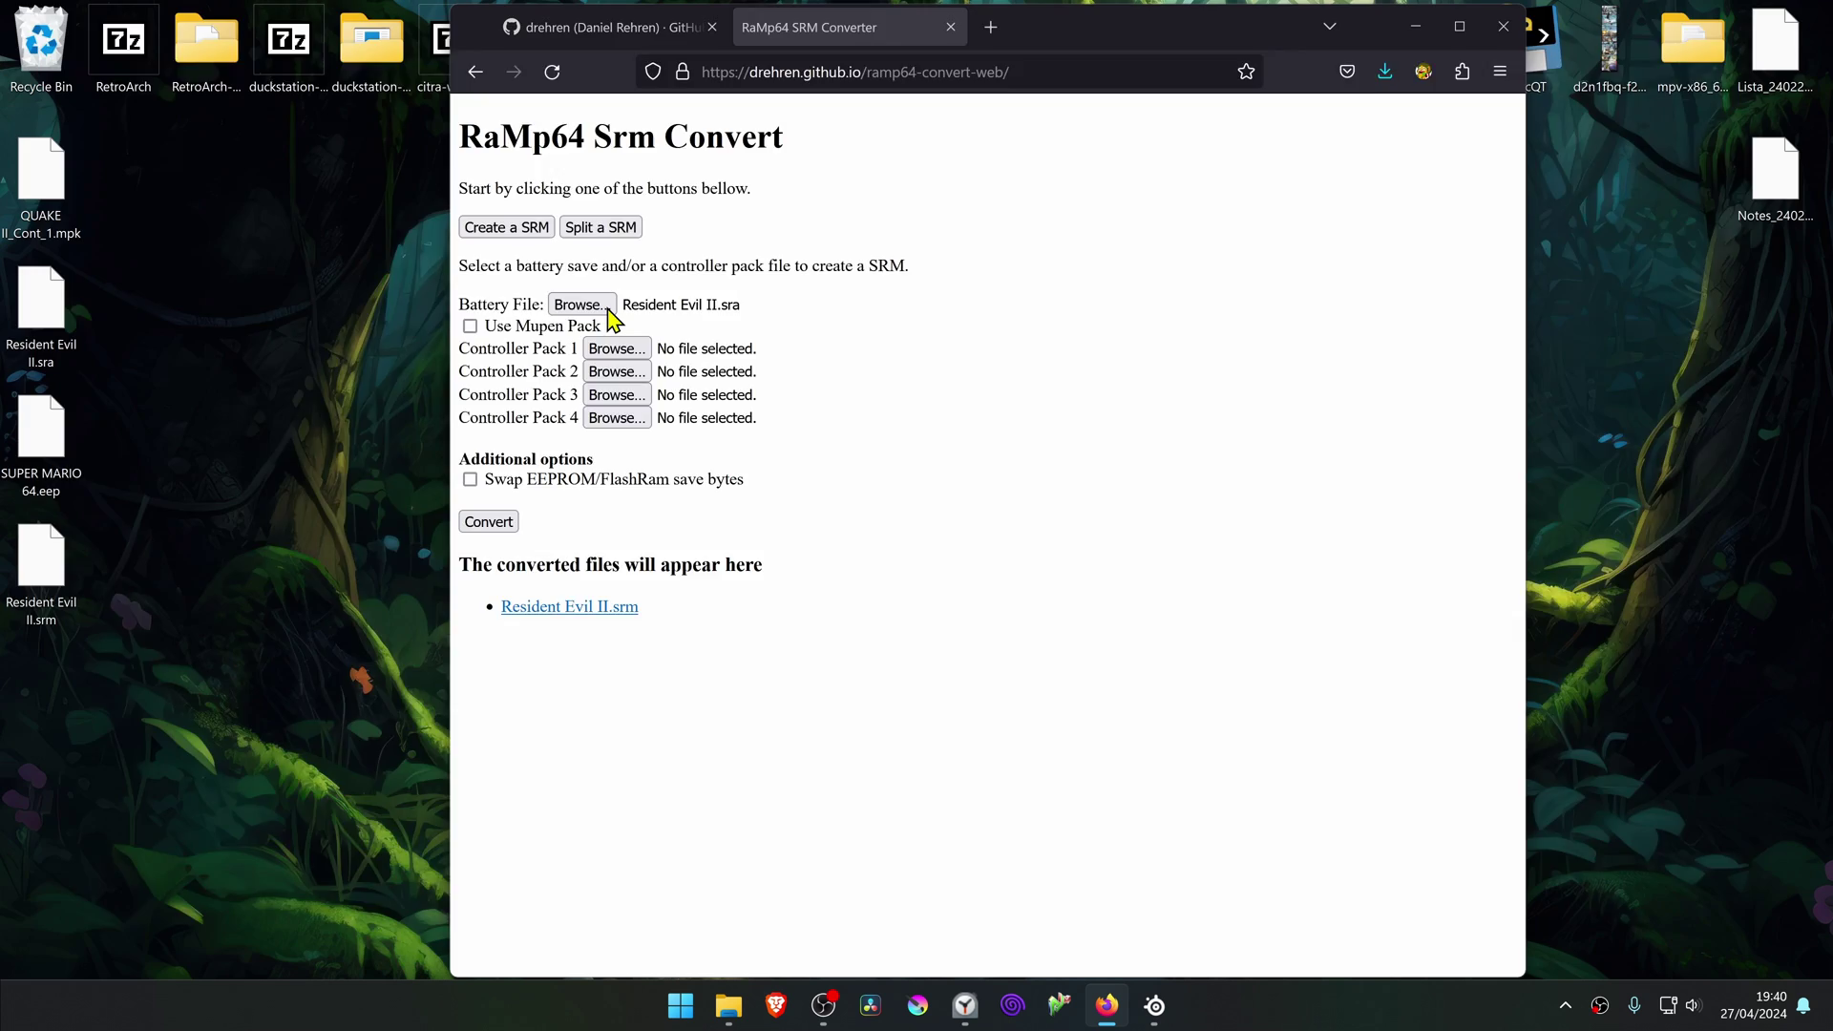
{"action": "double_click", "coordinate": [965, 197]}
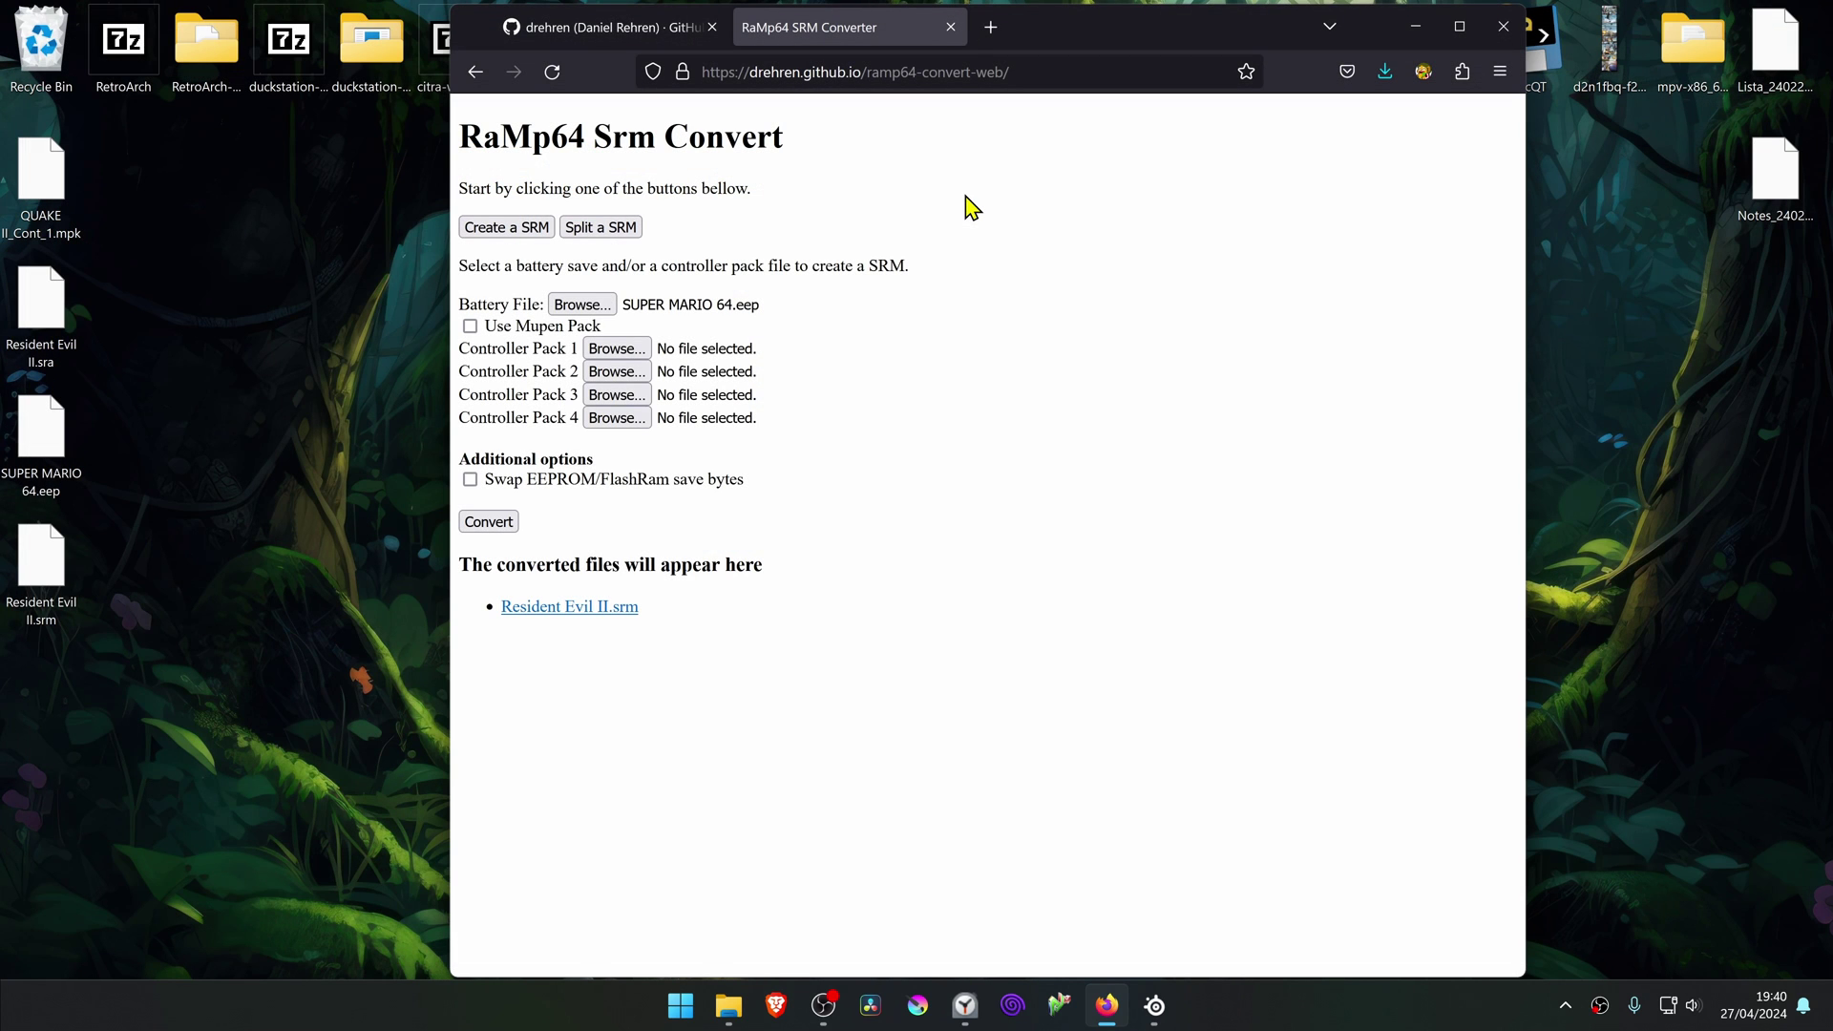
{"action": "left_click", "coordinate": [487, 521]}
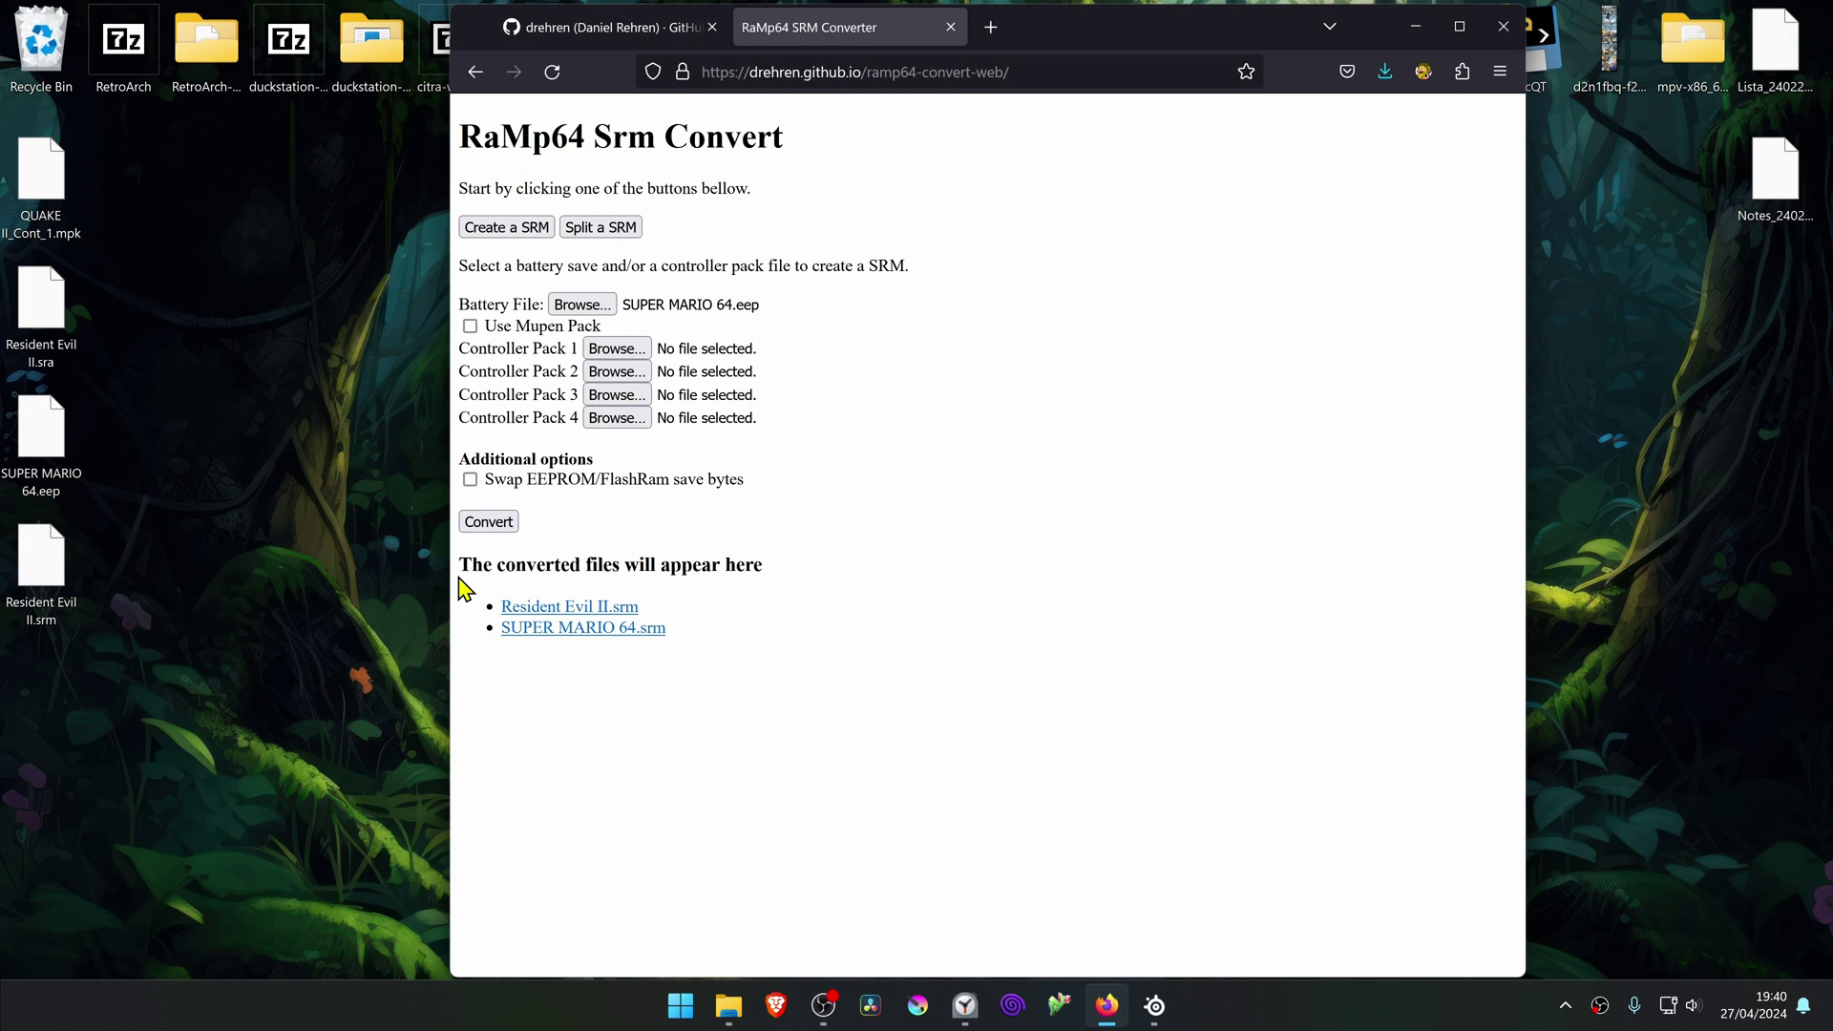
{"action": "left_click", "coordinate": [637, 631]}
{"action": "left_click", "coordinate": [1671, 953]}
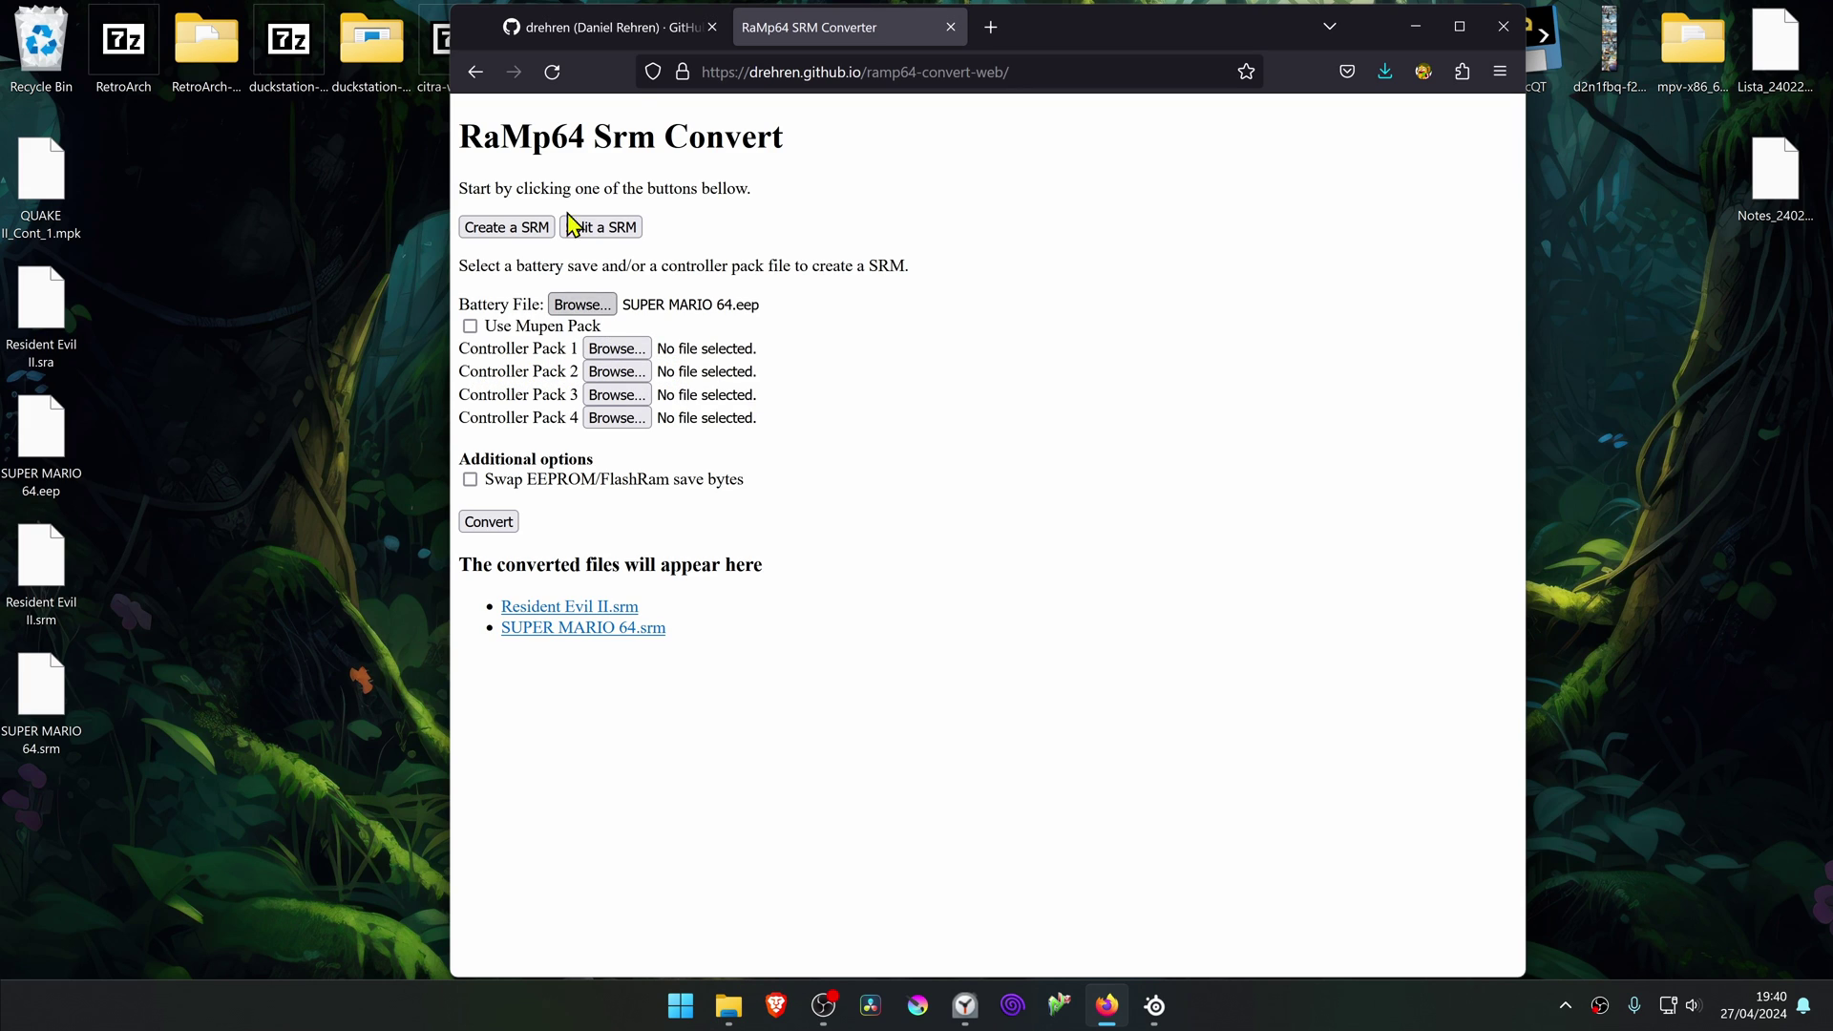
- Reload the converter page to clear the SRM creation form after a cancelled file pick
{"action": "left_click", "coordinate": [560, 82]}
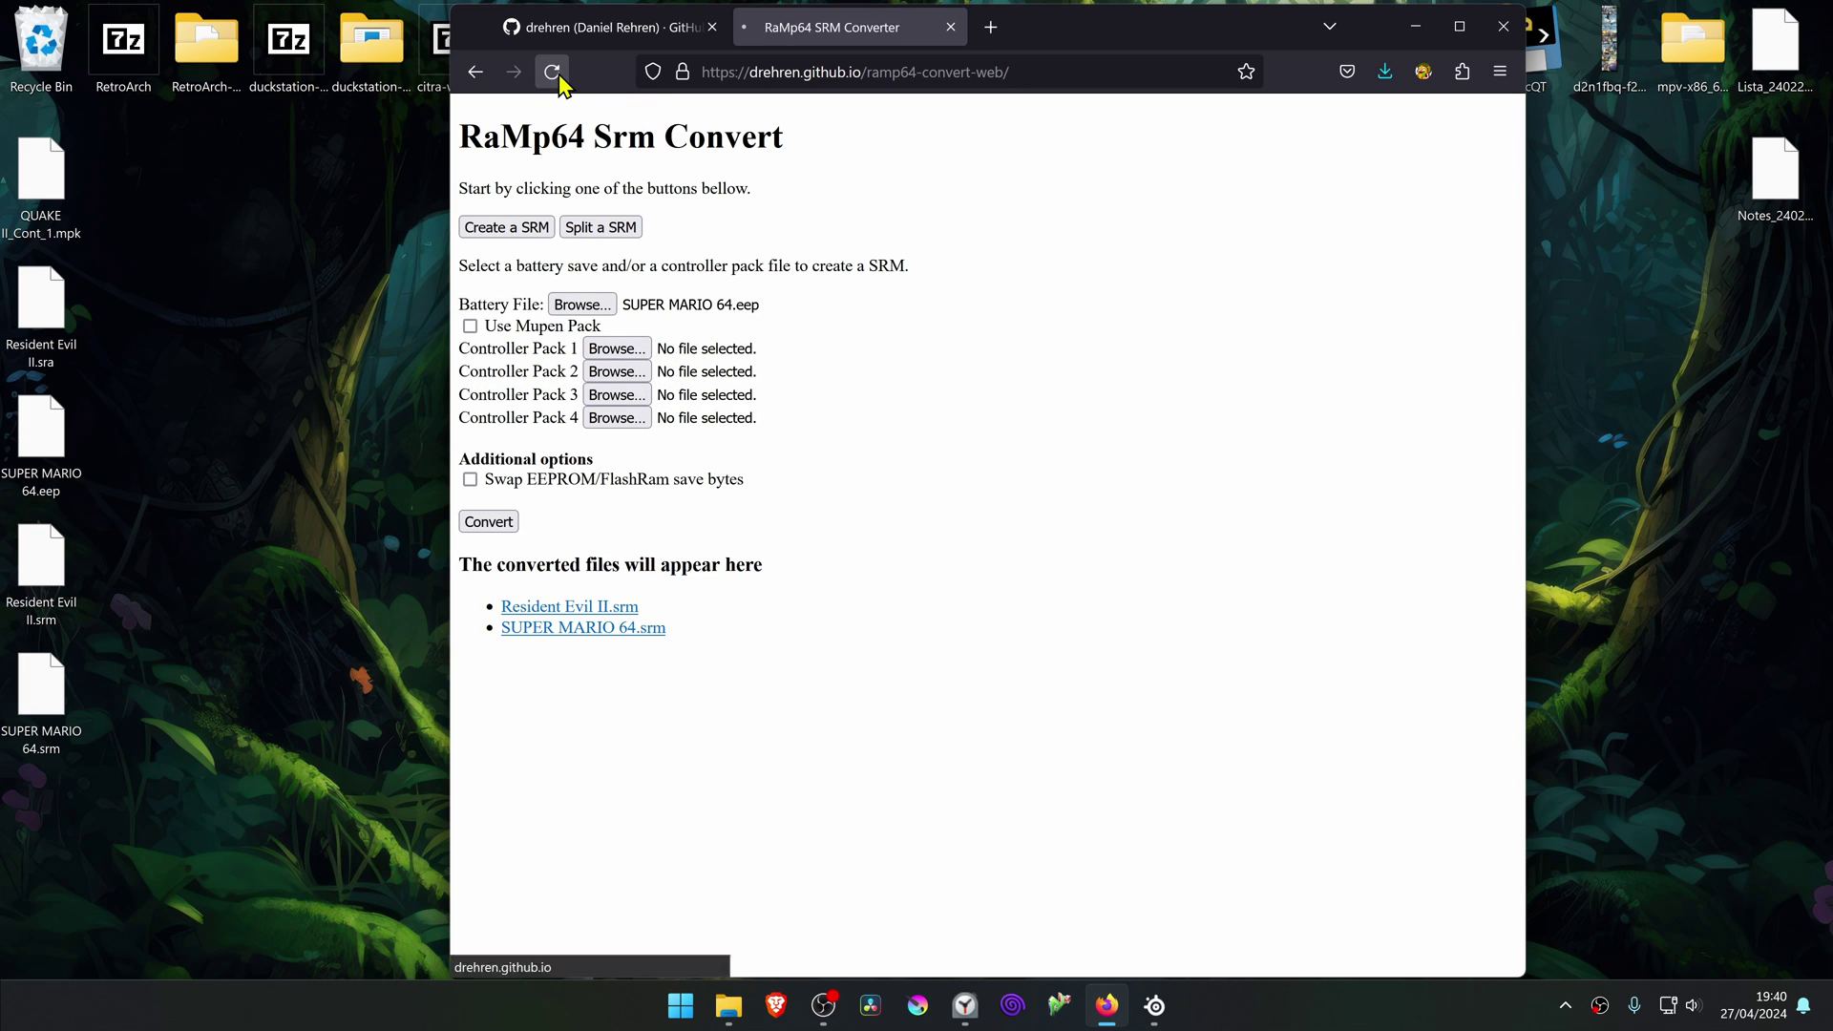
{"action": "left_click", "coordinate": [518, 234]}
{"action": "left_click", "coordinate": [830, 71]}
{"action": "left_click", "coordinate": [493, 136]}
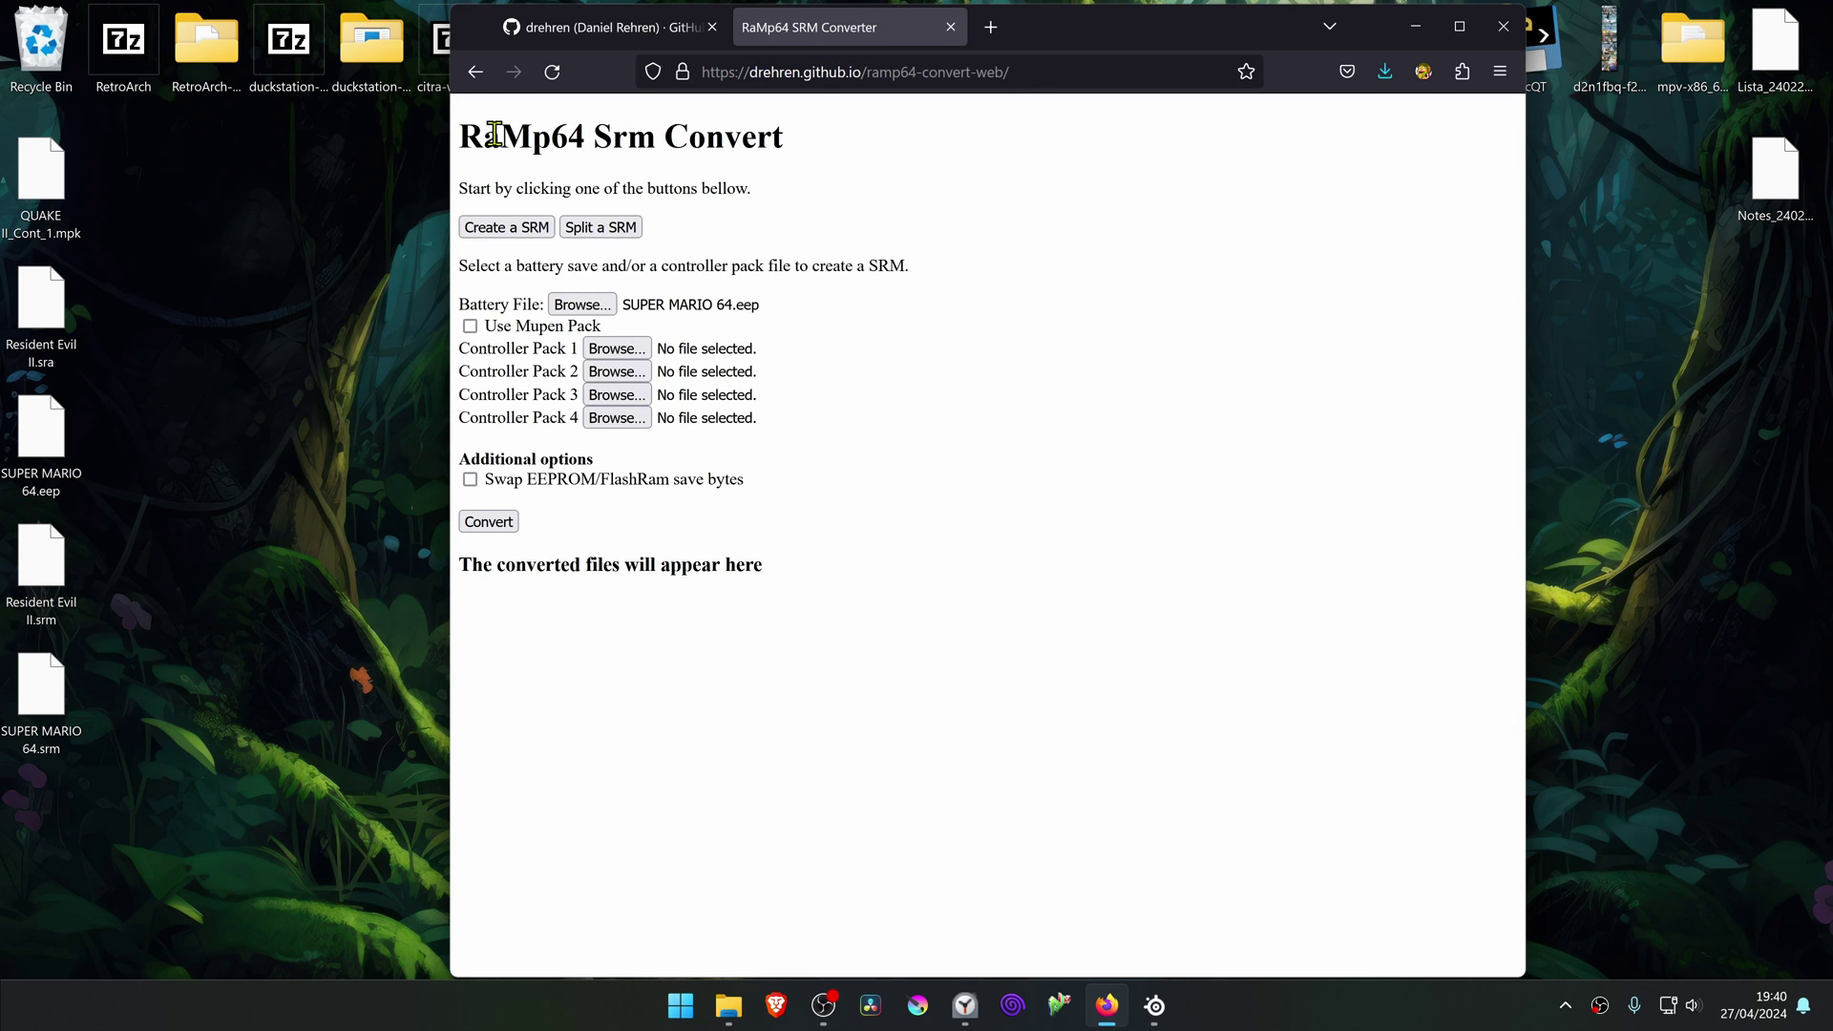
{"action": "left_click", "coordinate": [744, 318]}
{"action": "left_click", "coordinate": [1761, 946]}
{"action": "left_click", "coordinate": [1023, 72]}
{"action": "key", "text": "Return"}
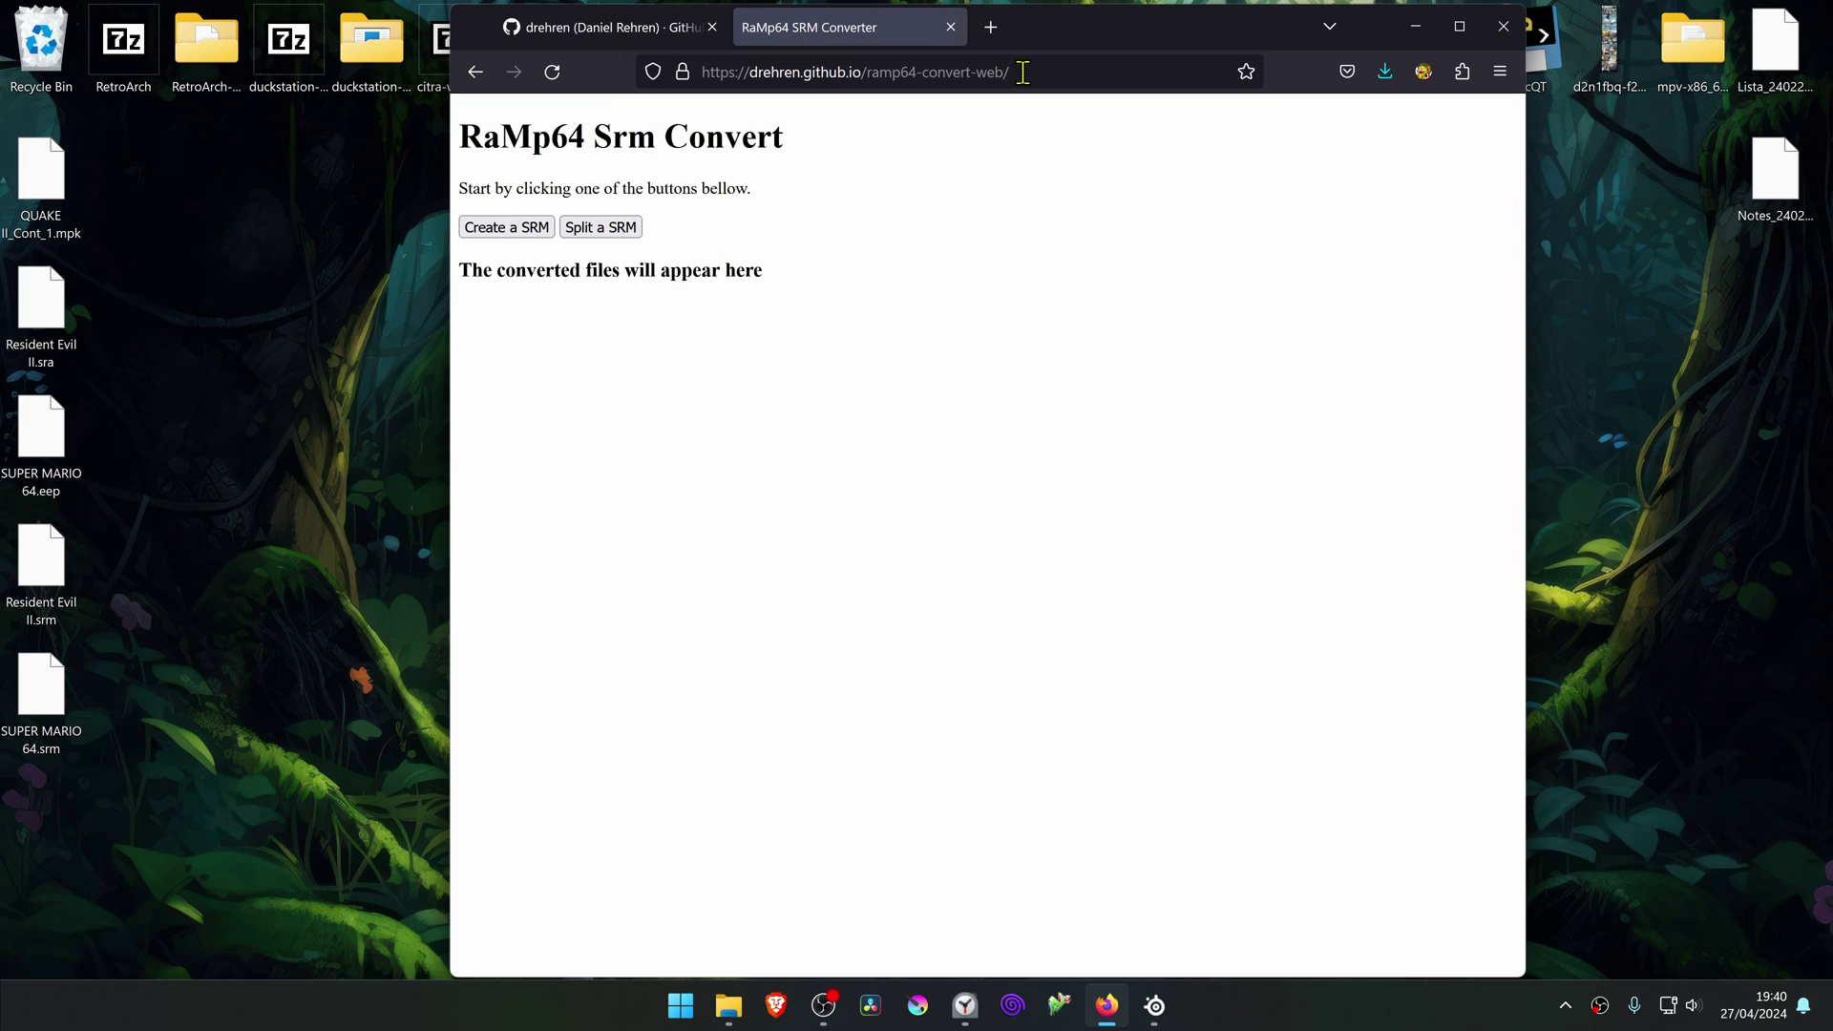
- Convert QUAKE II_Cont_1.mpk as Controller Pack 1 and save QUAKE II_Cont_1.srm to the Desktop
{"action": "left_click", "coordinate": [509, 232]}
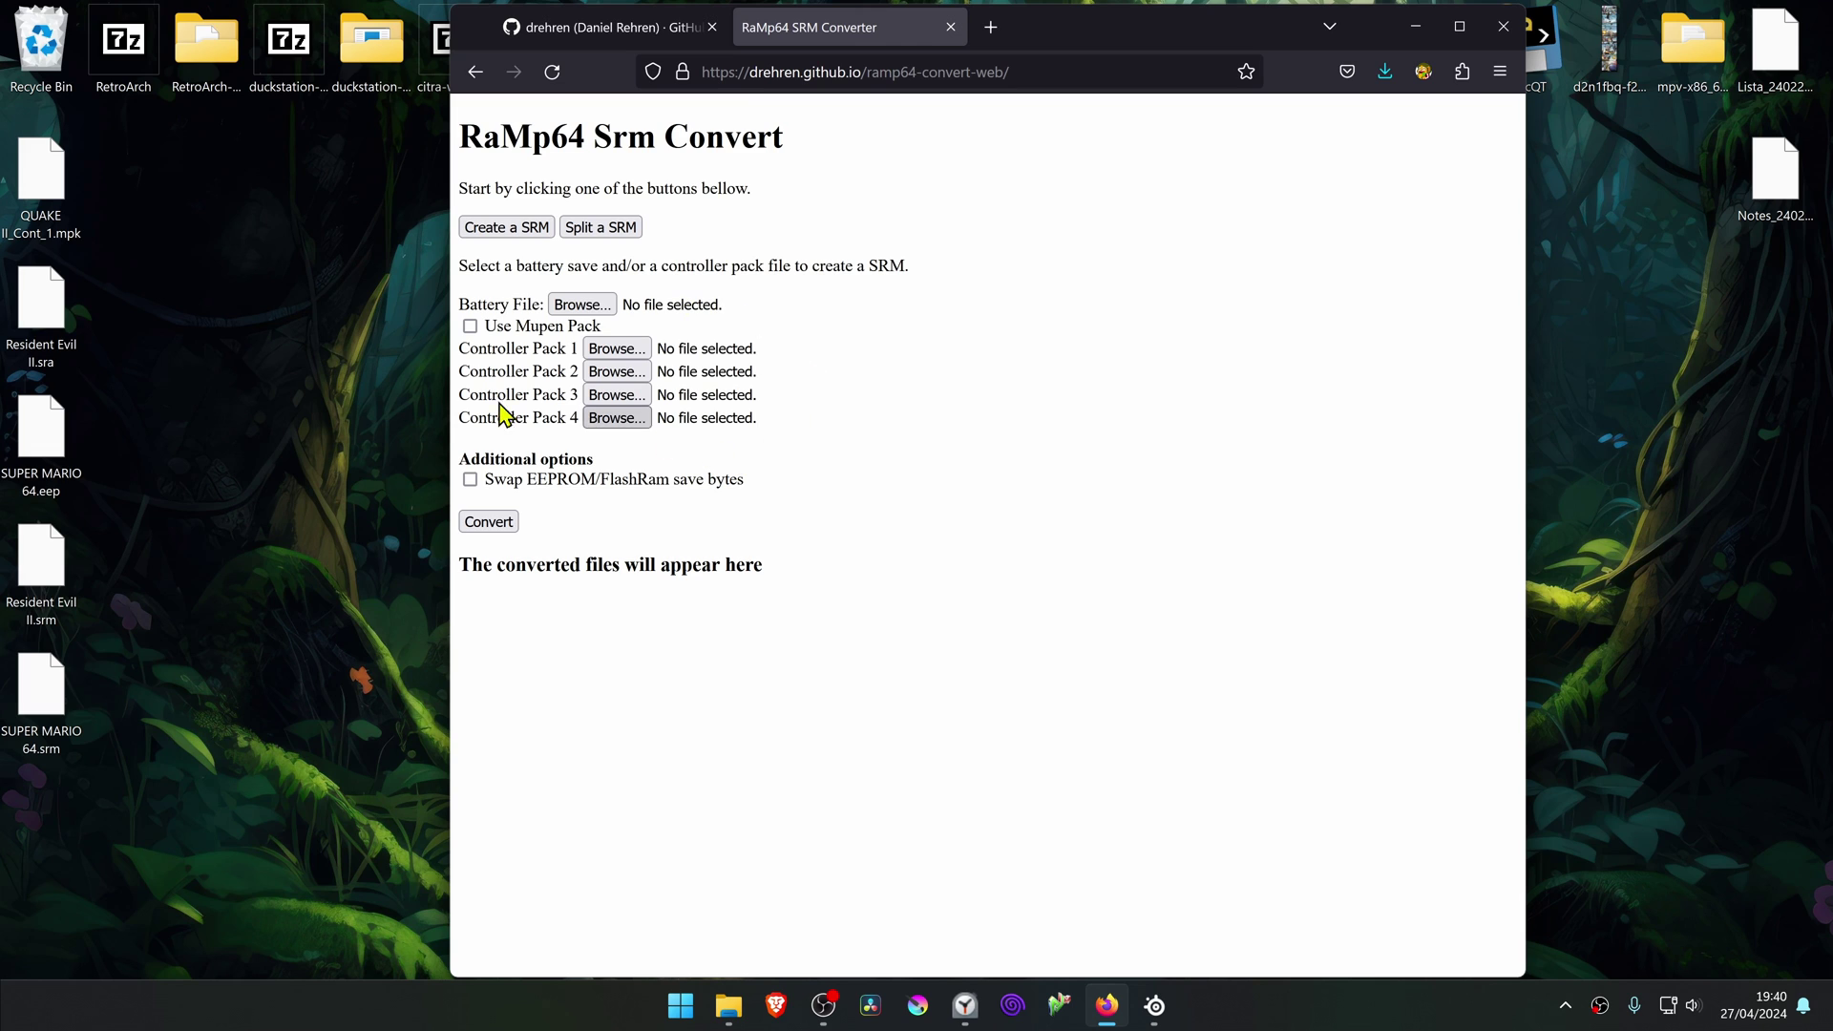
{"action": "left_click", "coordinate": [637, 355]}
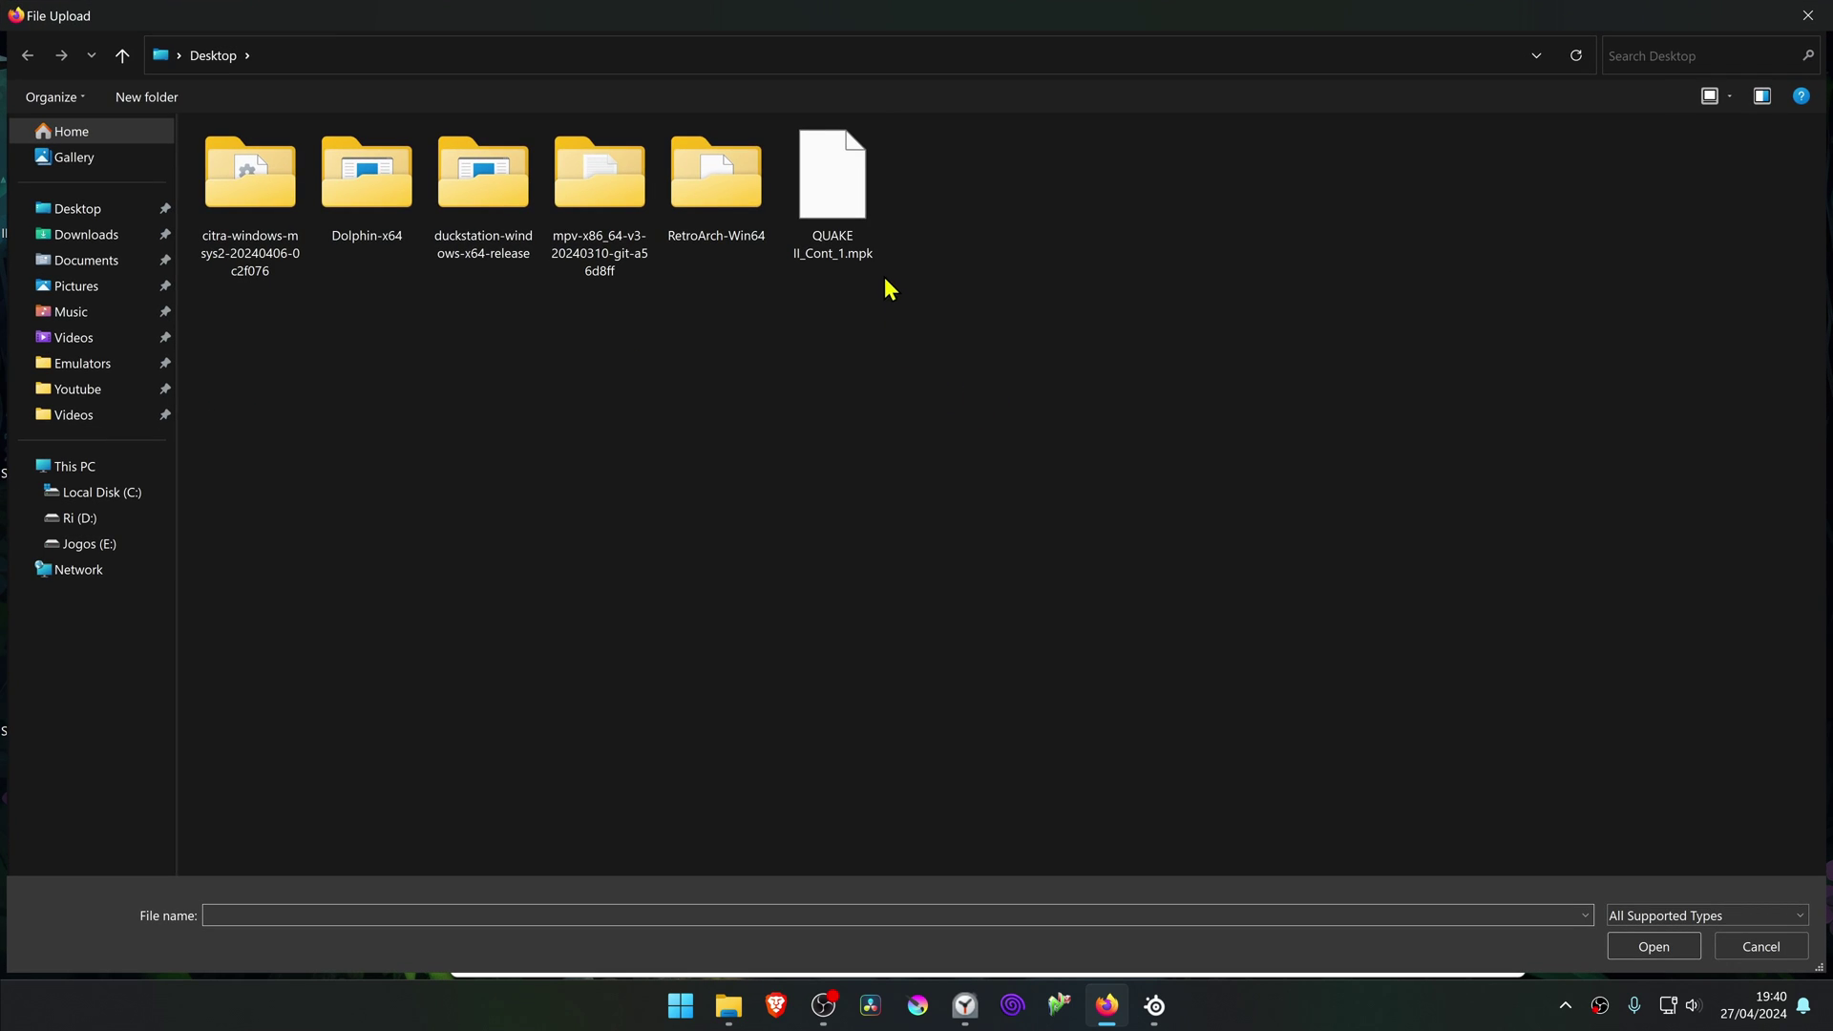
{"action": "double_click", "coordinate": [843, 212]}
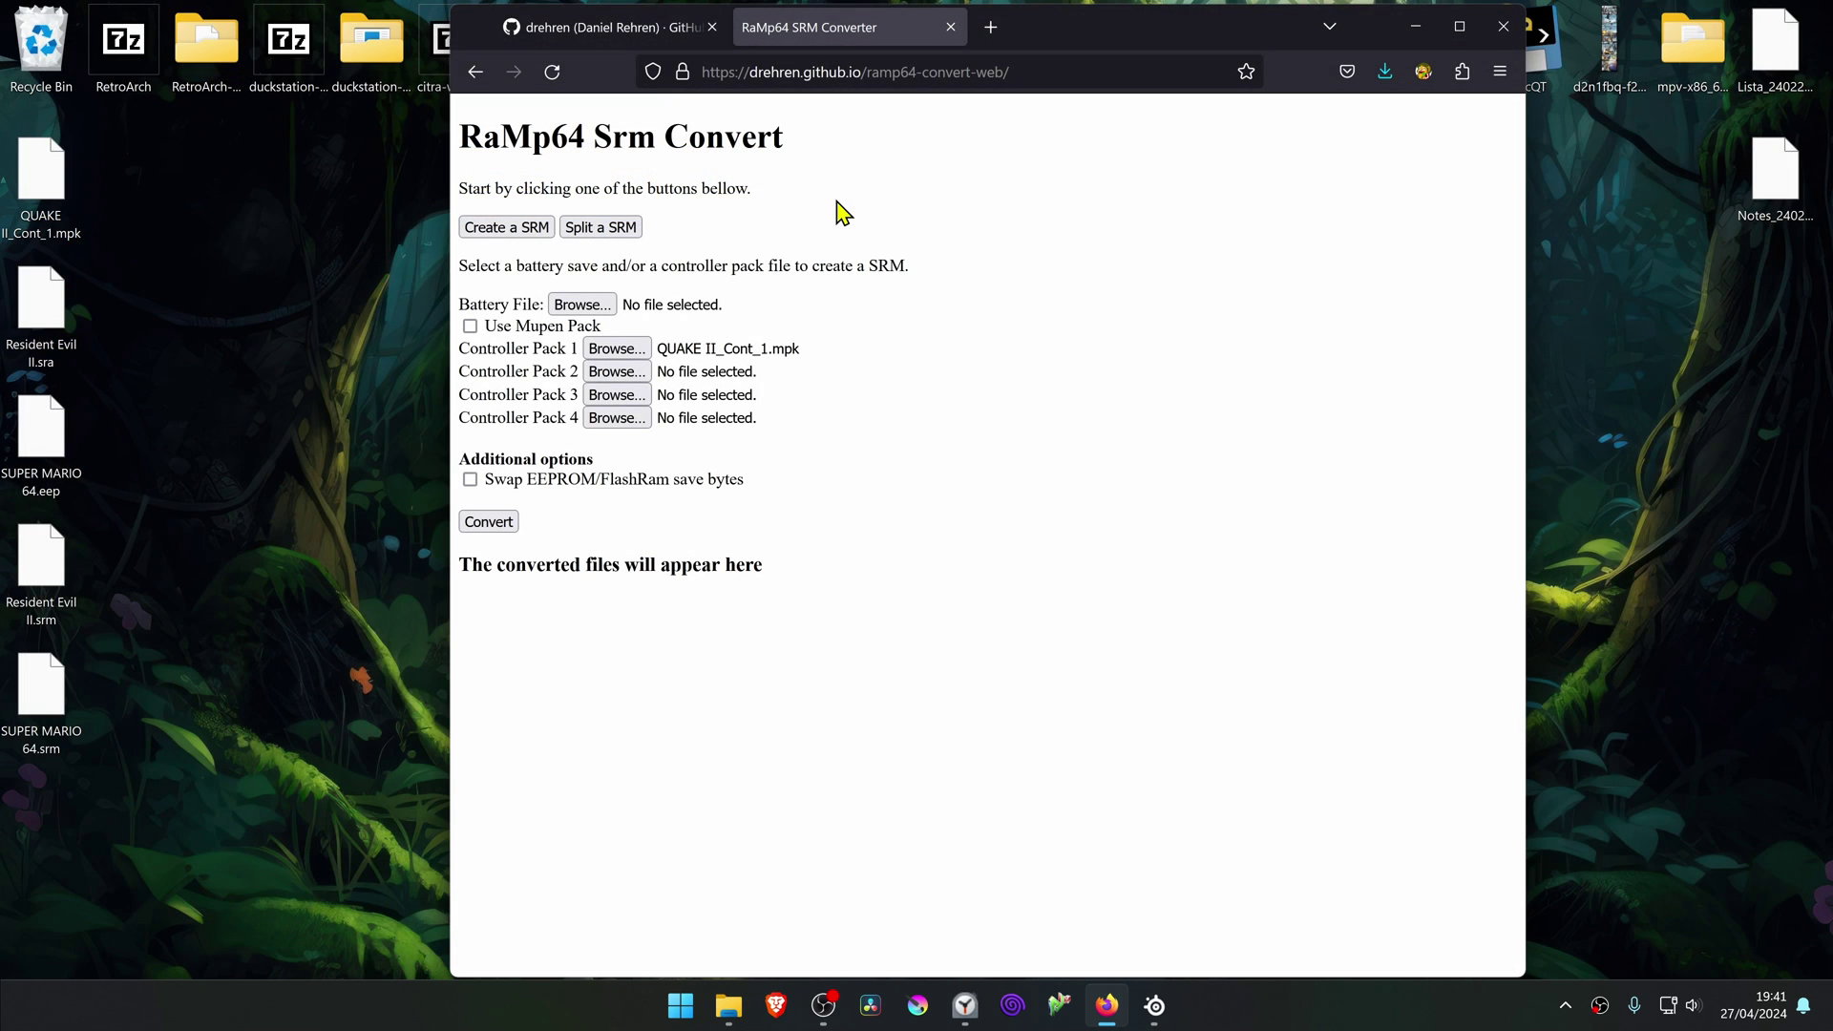
{"action": "left_click", "coordinate": [489, 525]}
{"action": "left_click", "coordinate": [639, 613]}
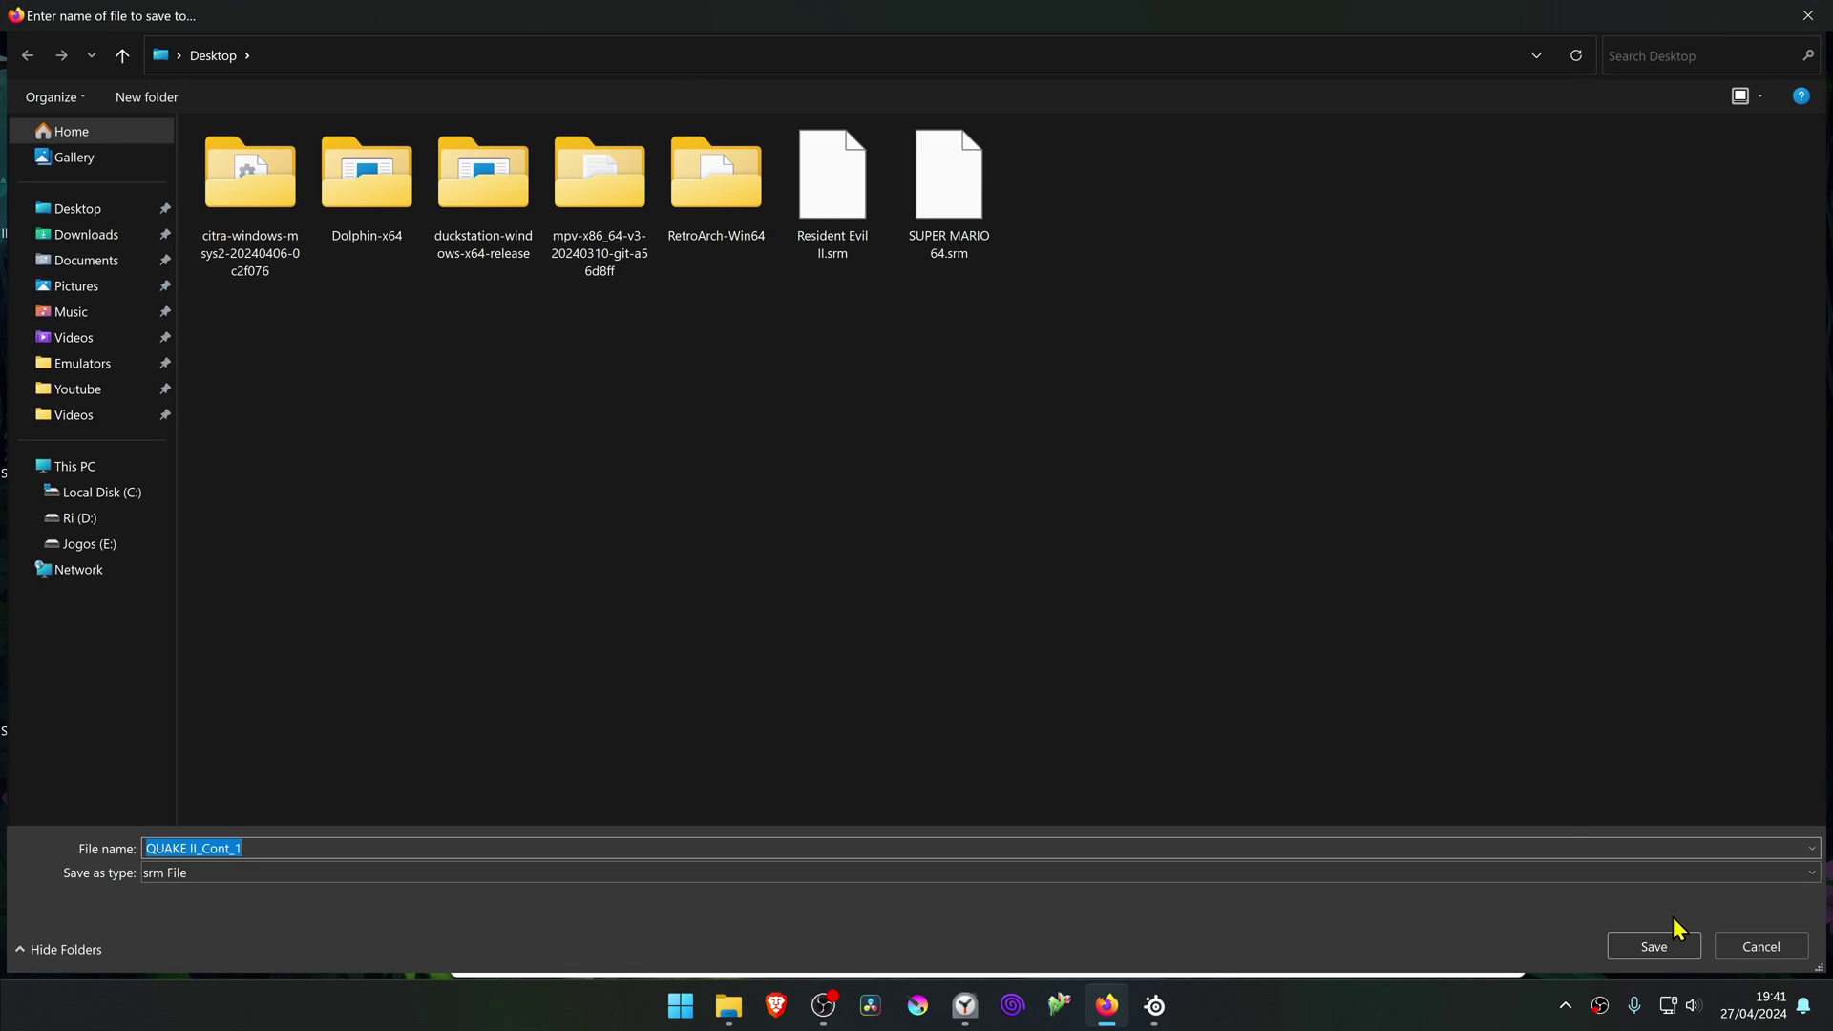
{"action": "left_click", "coordinate": [1655, 947]}
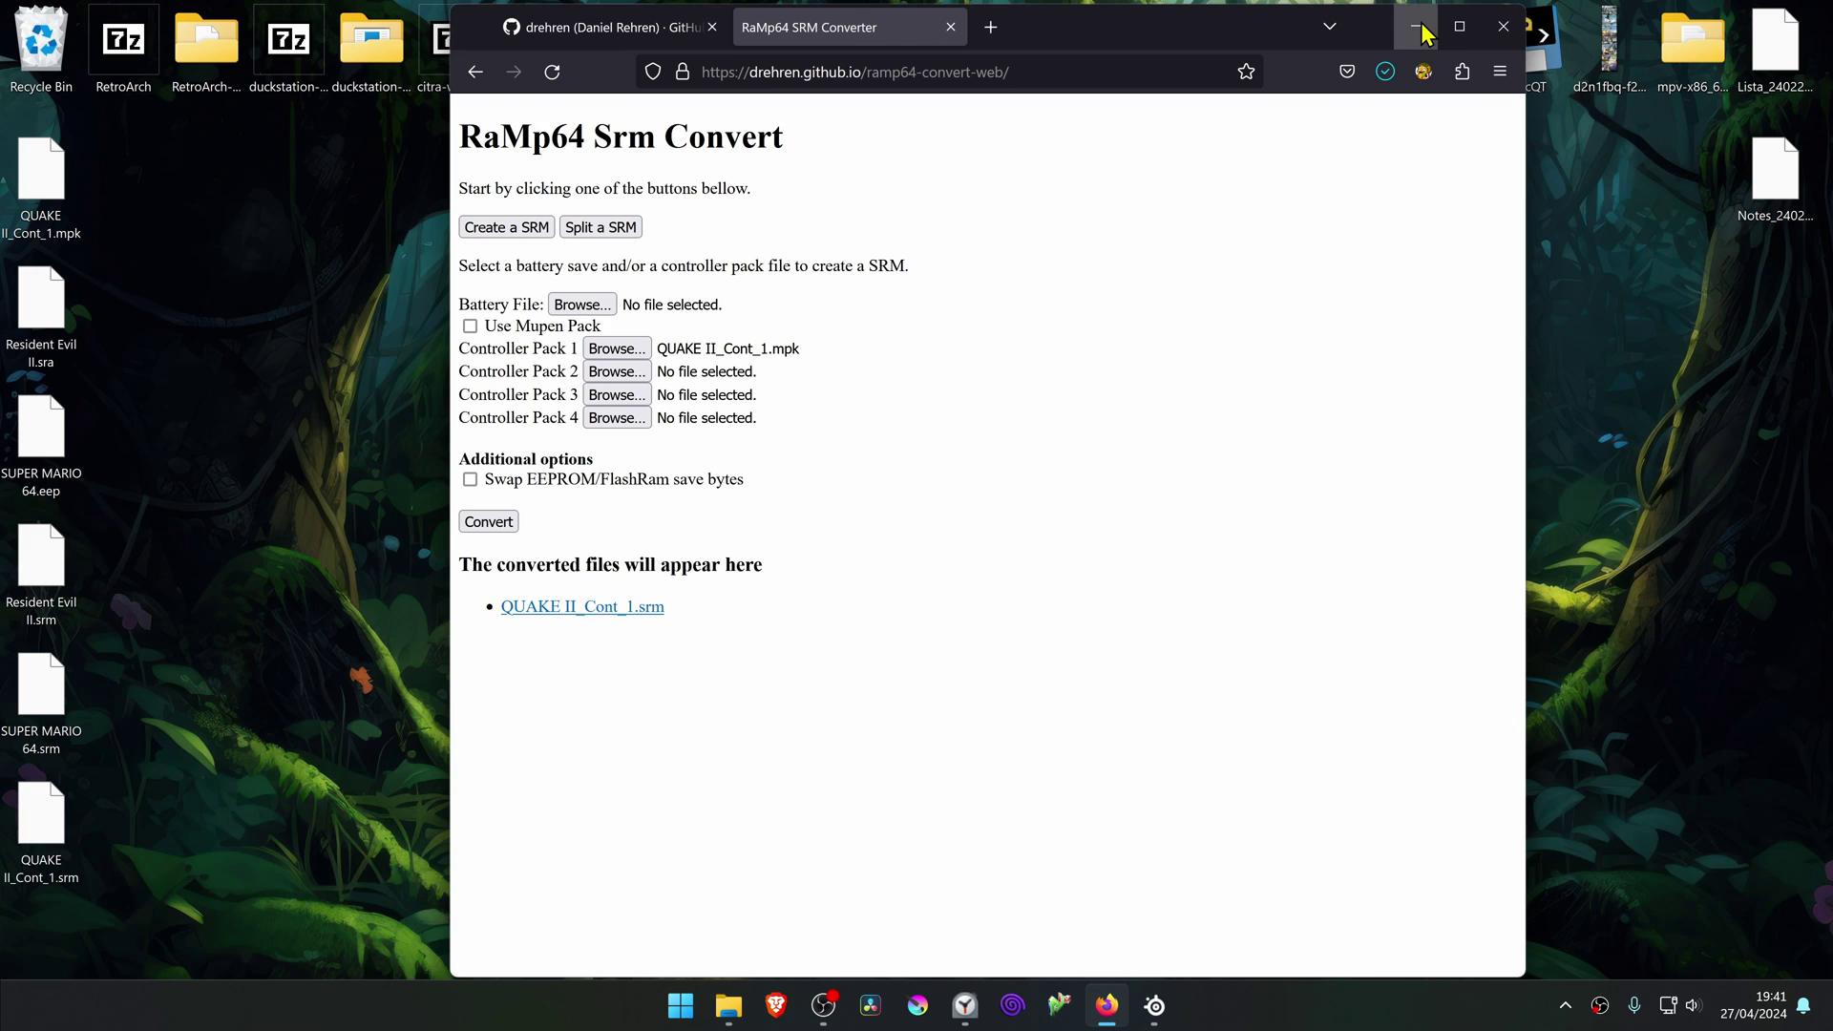
- Cut the three converted .srm files from the desktop
{"action": "left_click", "coordinate": [1374, 129]}
{"action": "left_click_drag", "start_coordinate": [215, 903], "coordinate": [28, 560]}
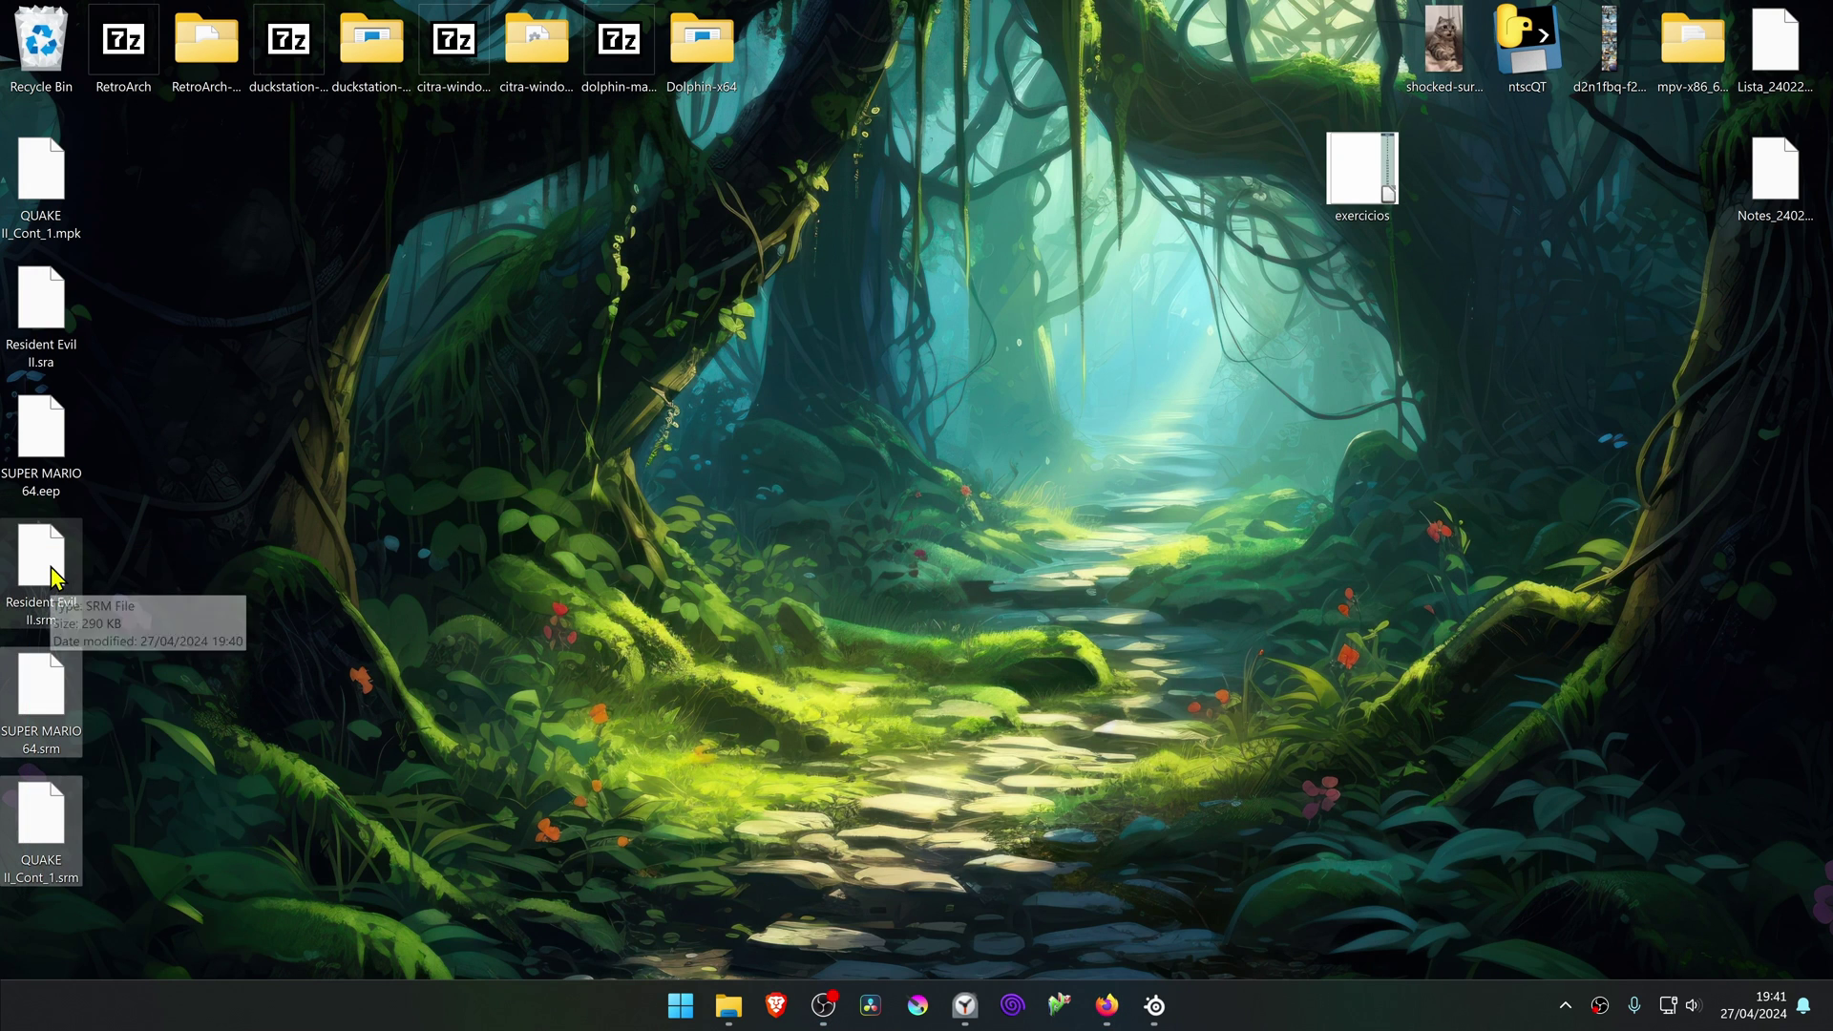
{"action": "right_click", "coordinate": [51, 568]}
{"action": "left_click", "coordinate": [77, 591]}
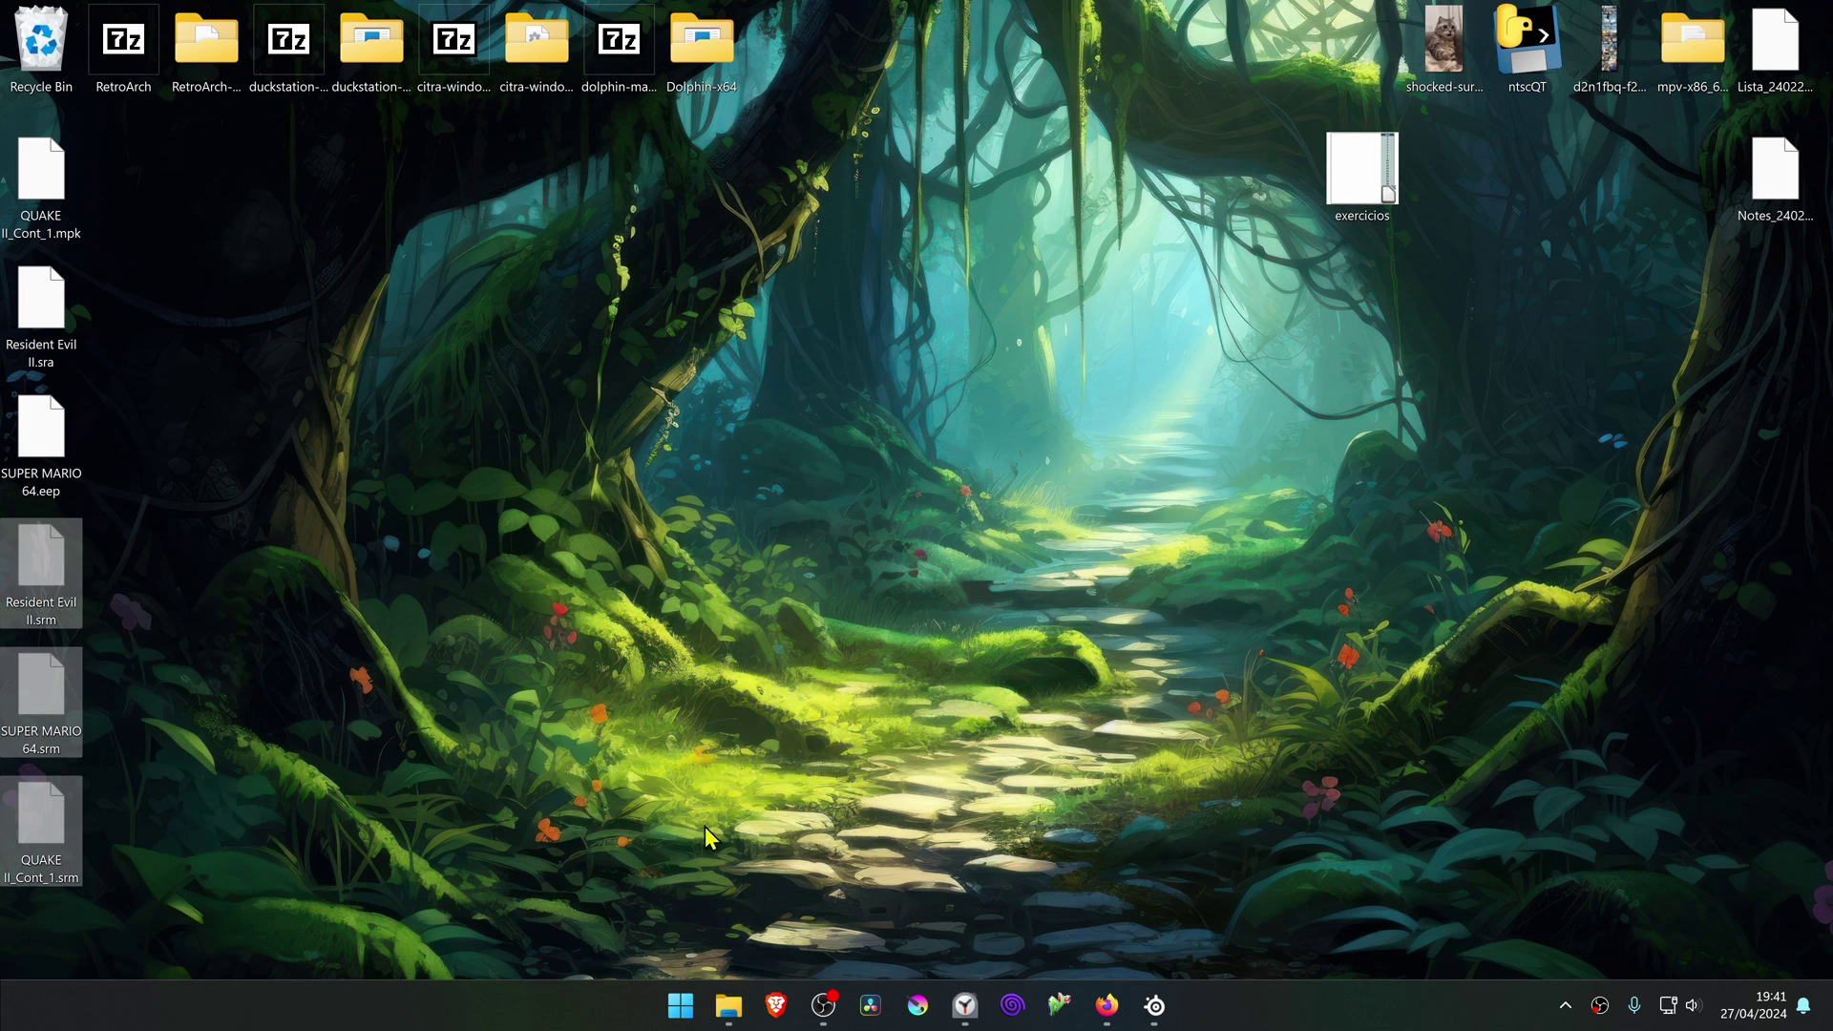
- Paste the .srm files into Emulators > RetroArch > saves > Mupen64Plus-Next
{"action": "left_click", "coordinate": [729, 1005]}
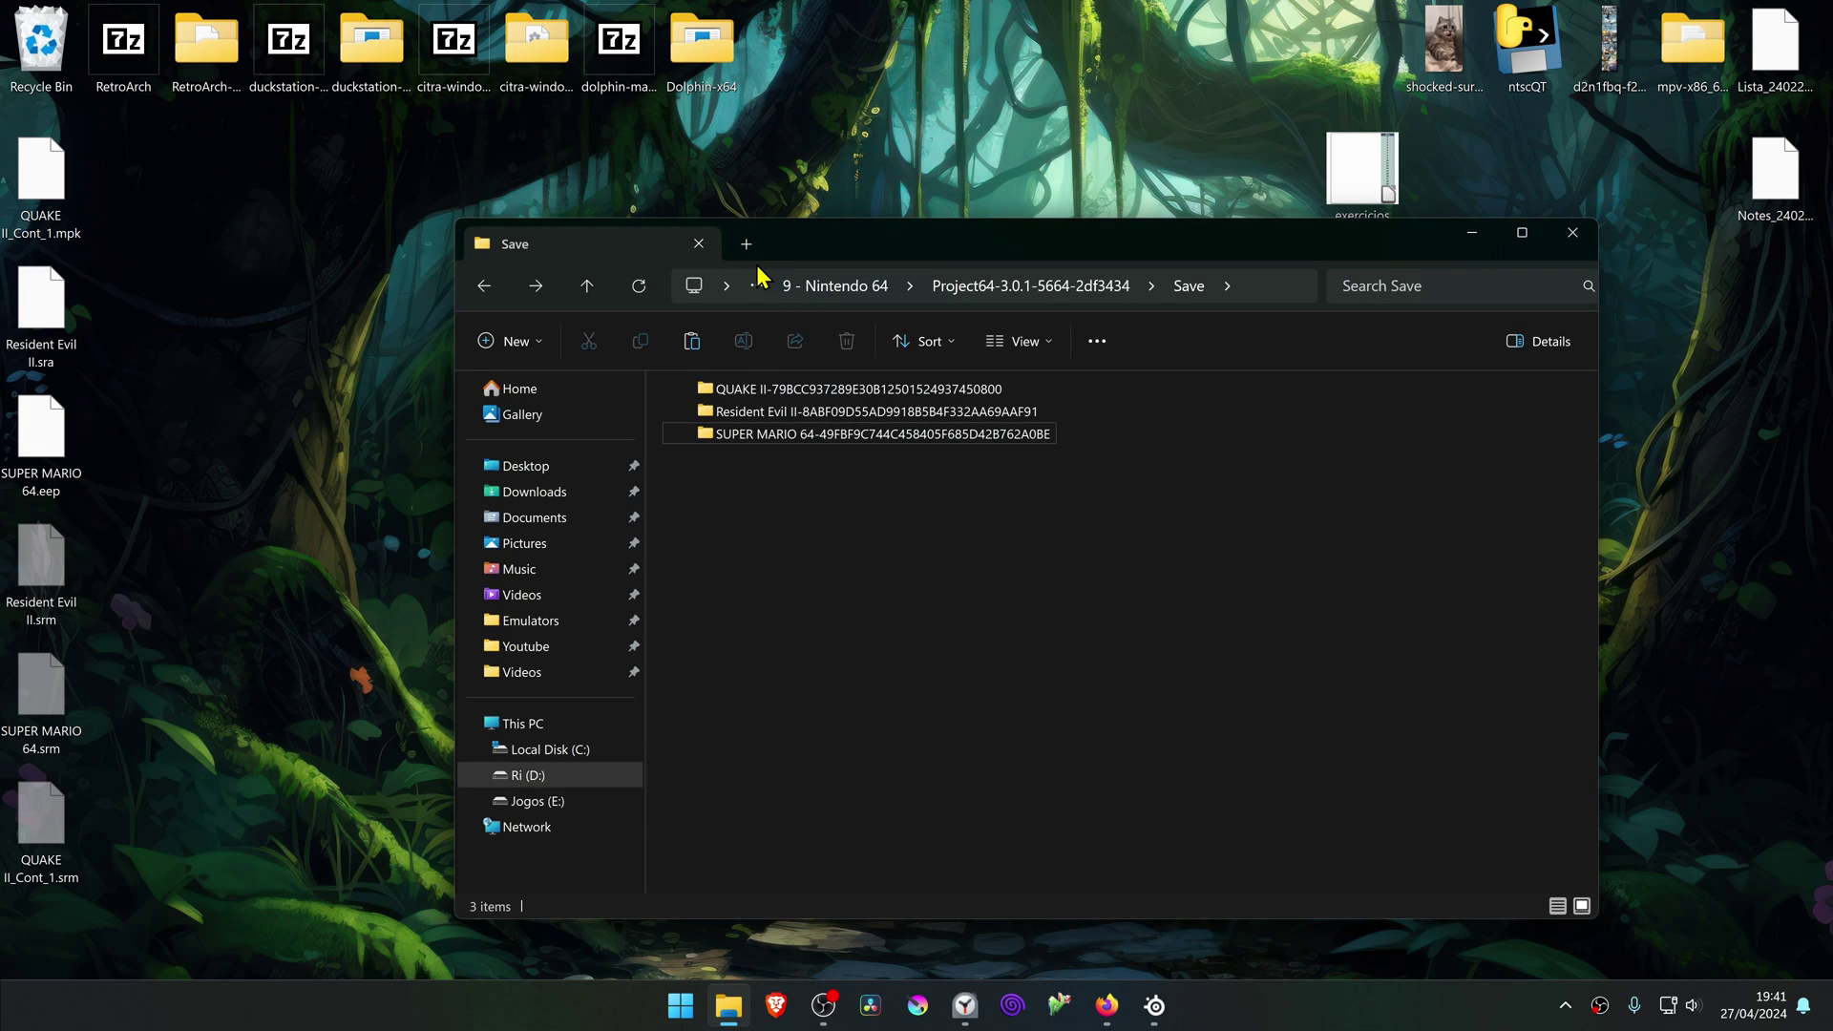
{"action": "left_click", "coordinate": [746, 244]}
{"action": "left_click", "coordinate": [534, 625]}
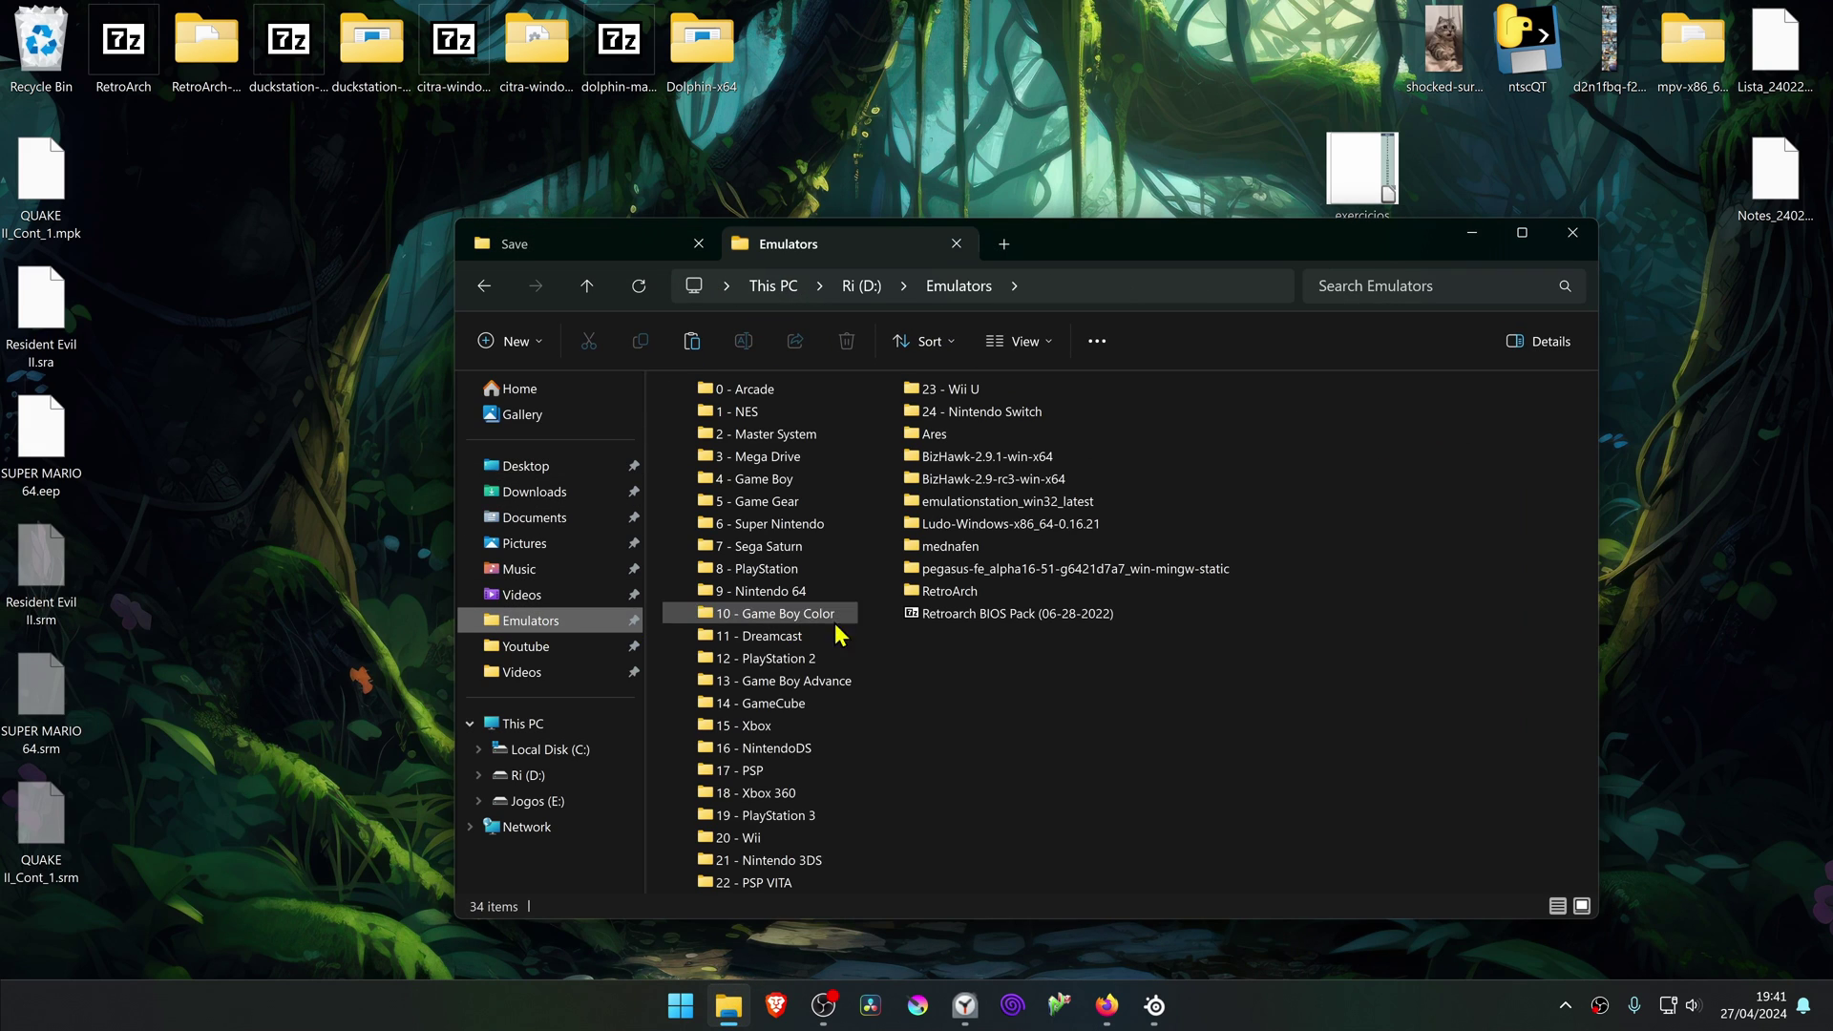
{"action": "double_click", "coordinate": [941, 590]}
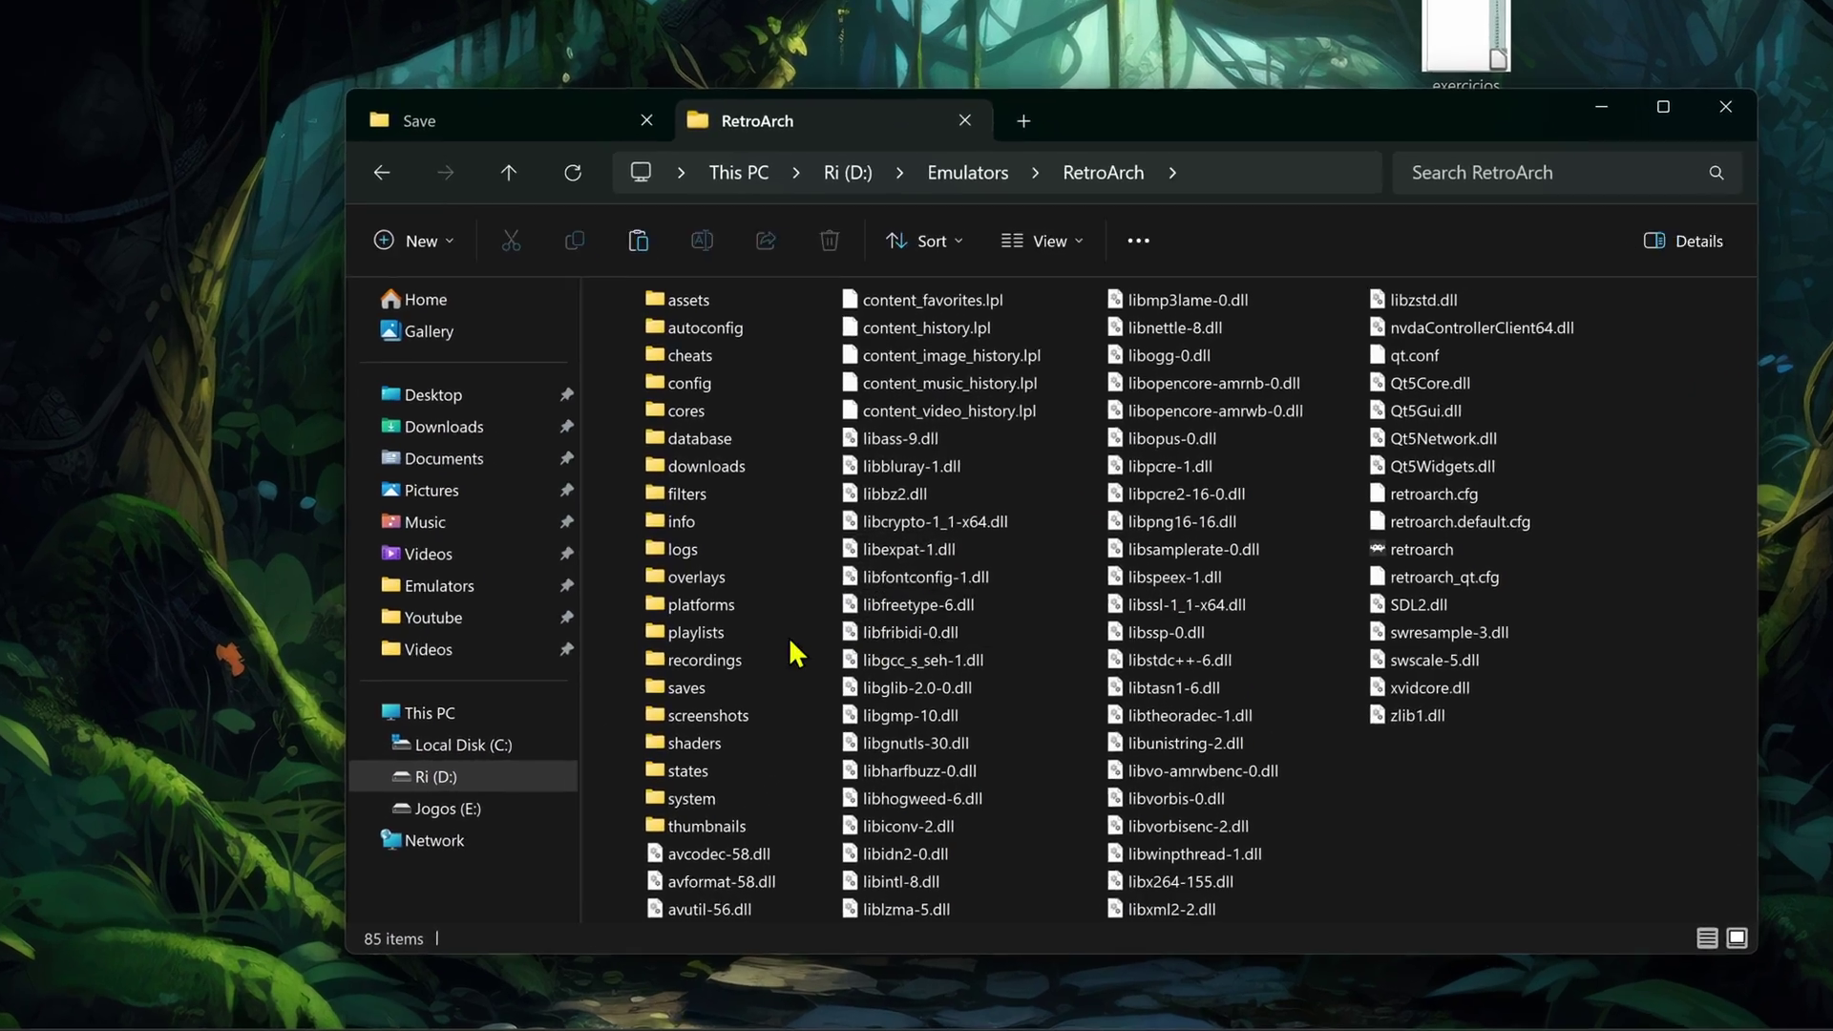
{"action": "double_click", "coordinate": [577, 637]}
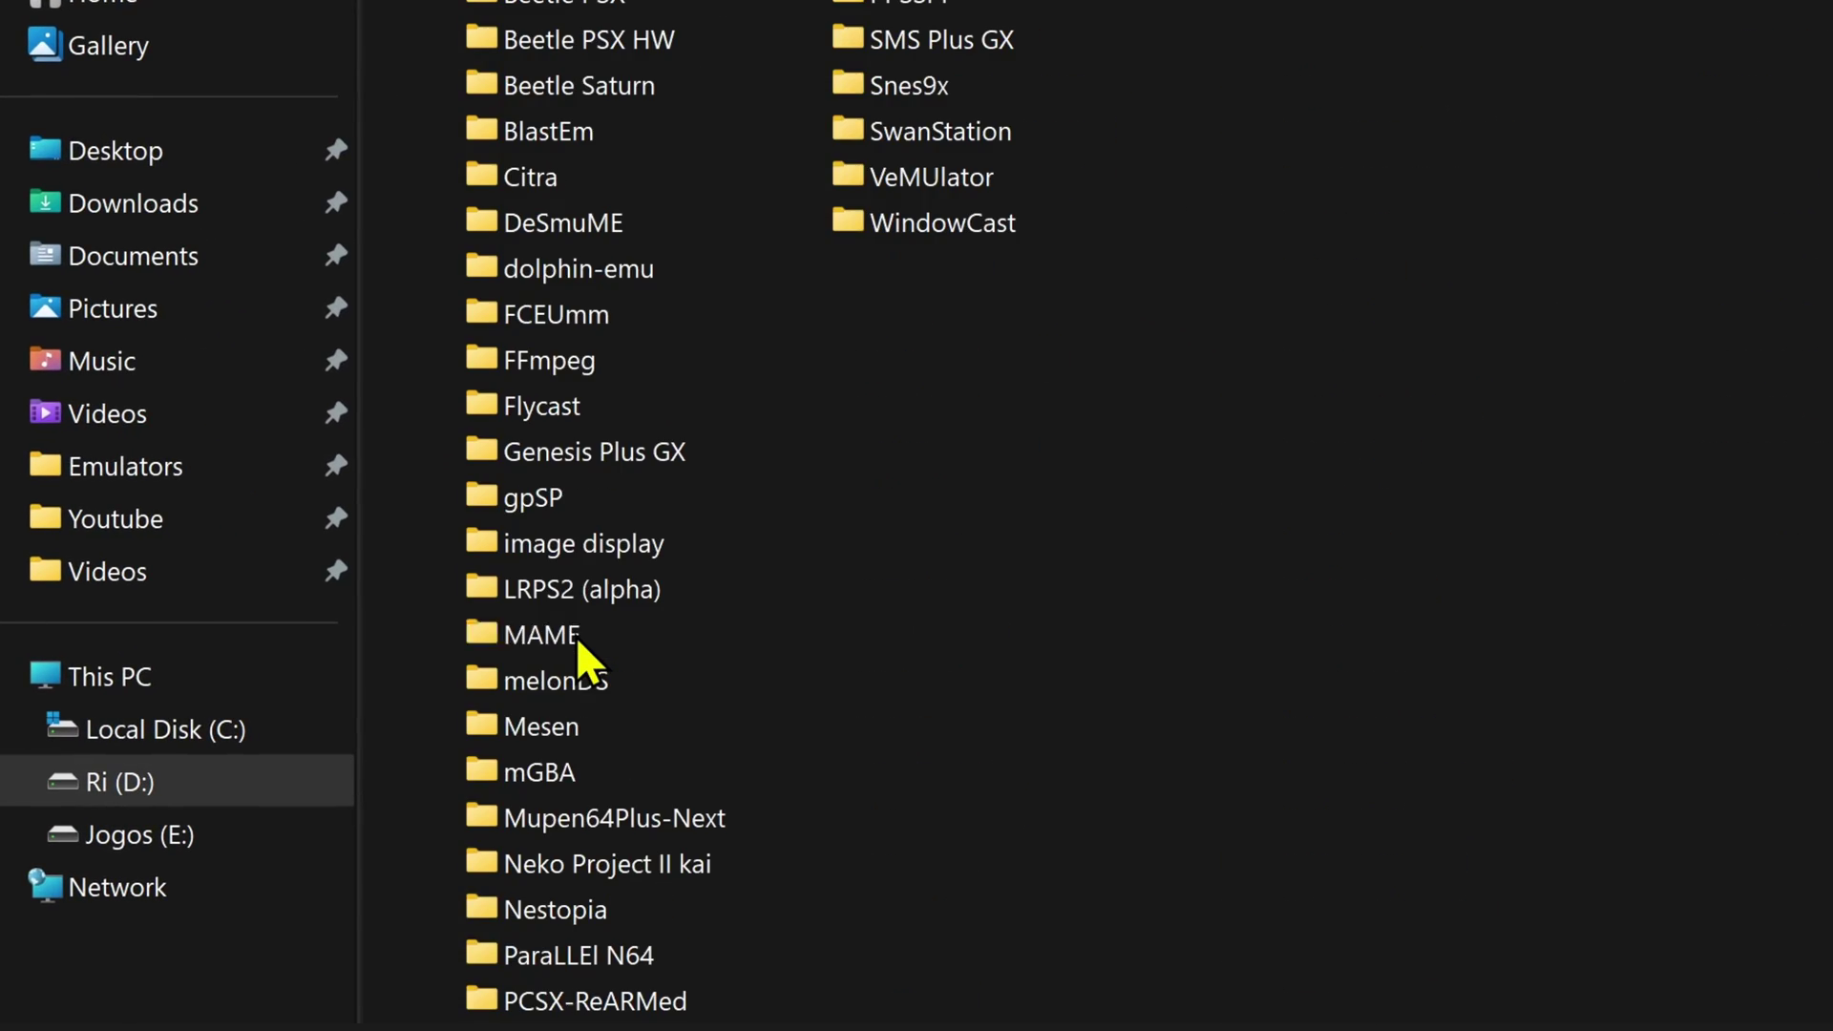
{"action": "left_click", "coordinate": [724, 829]}
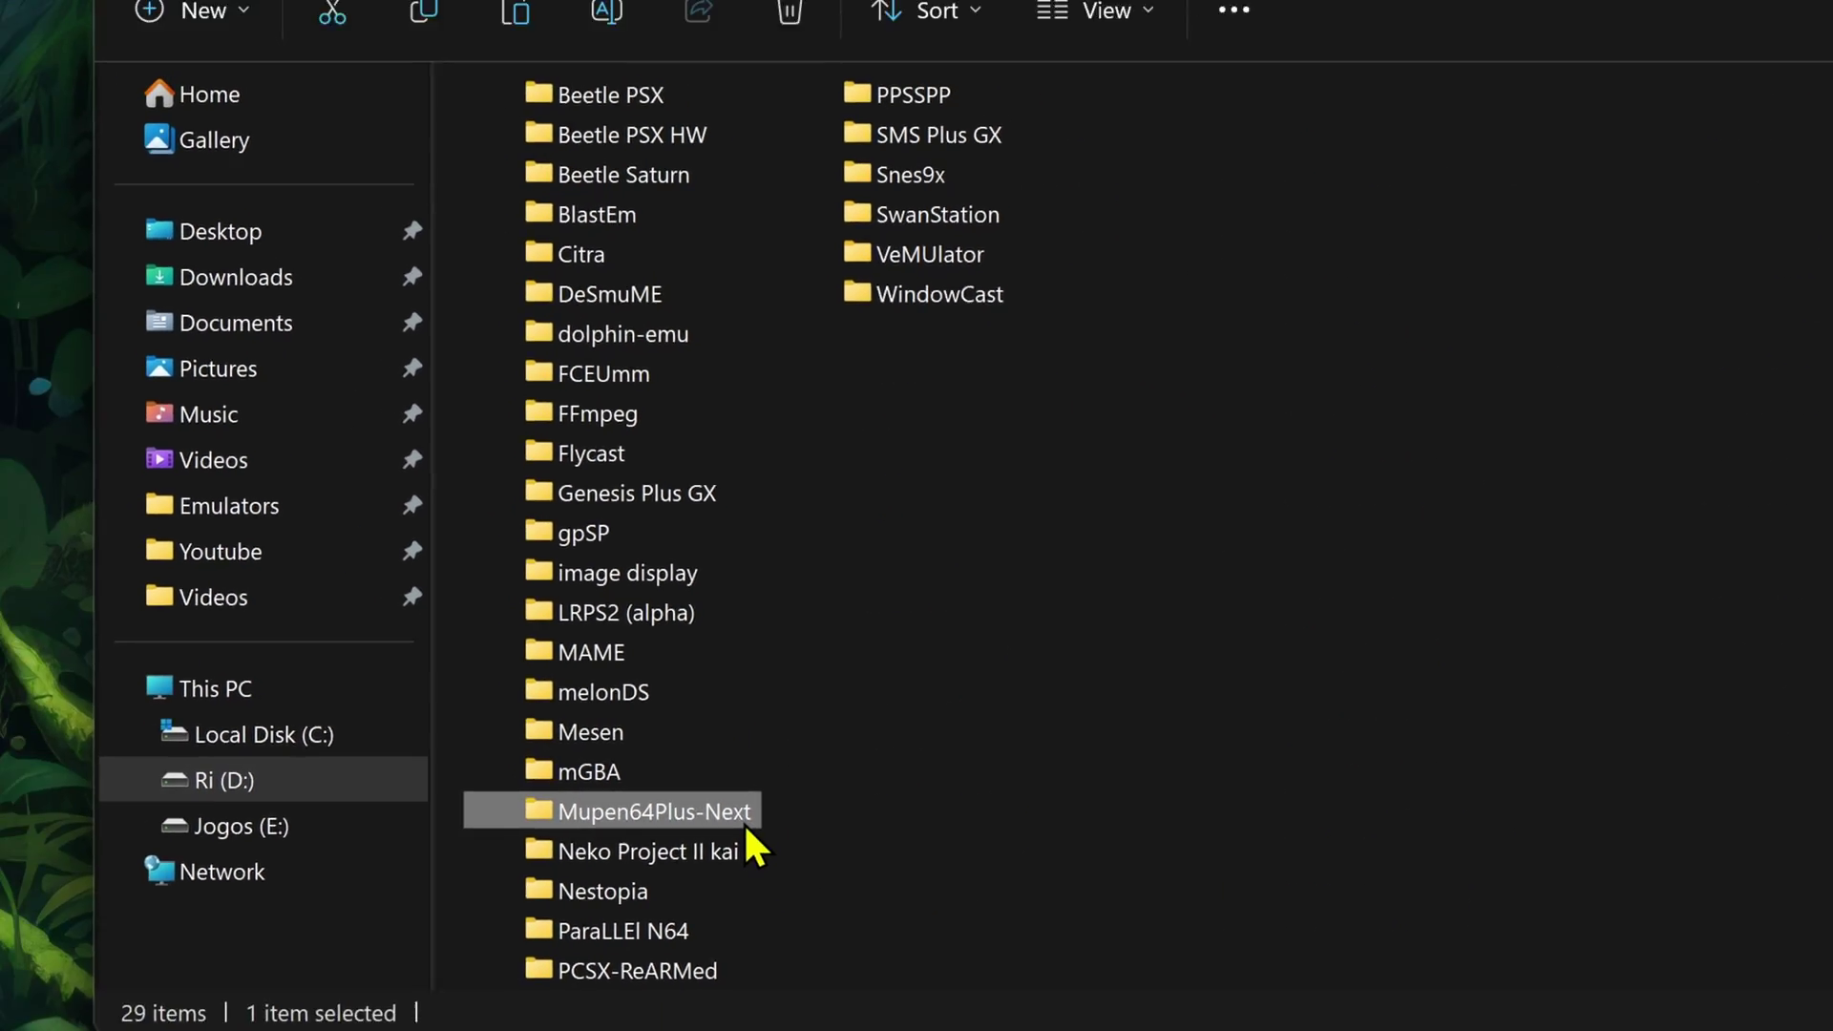
{"action": "double_click", "coordinate": [722, 828]}
{"action": "right_click", "coordinate": [839, 589]}
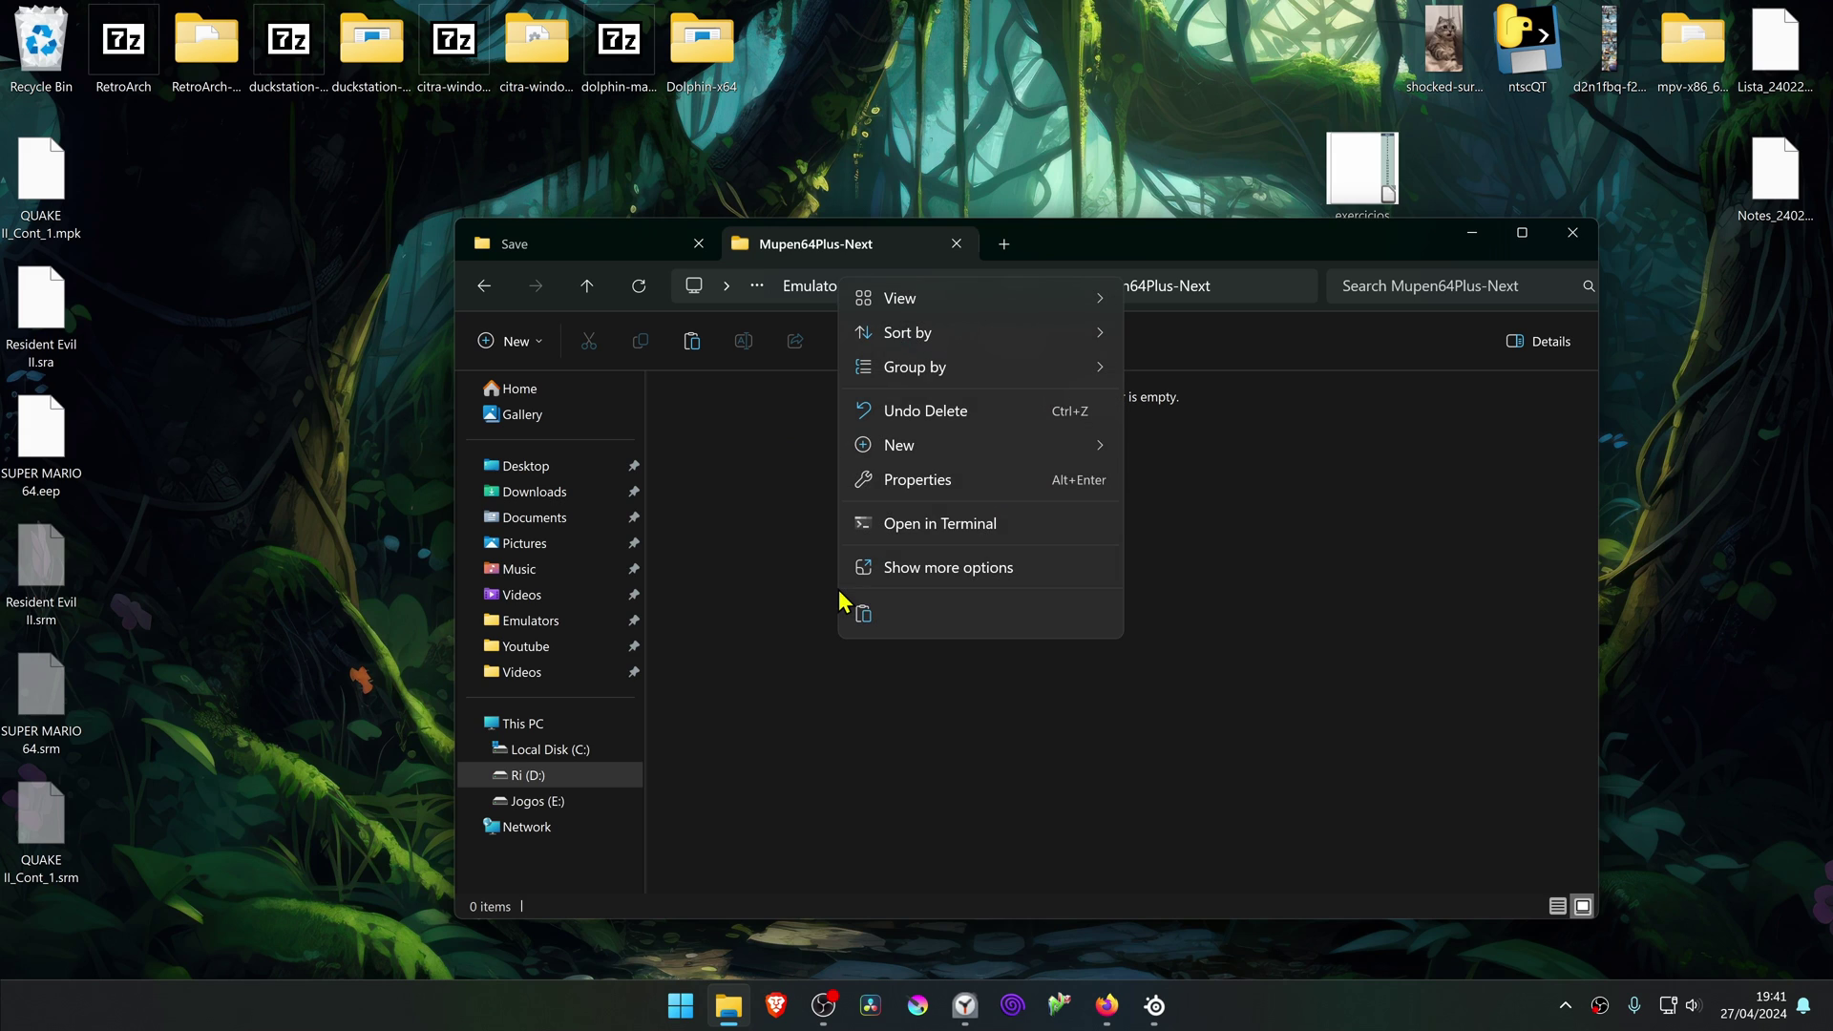
{"action": "left_click", "coordinate": [862, 616]}
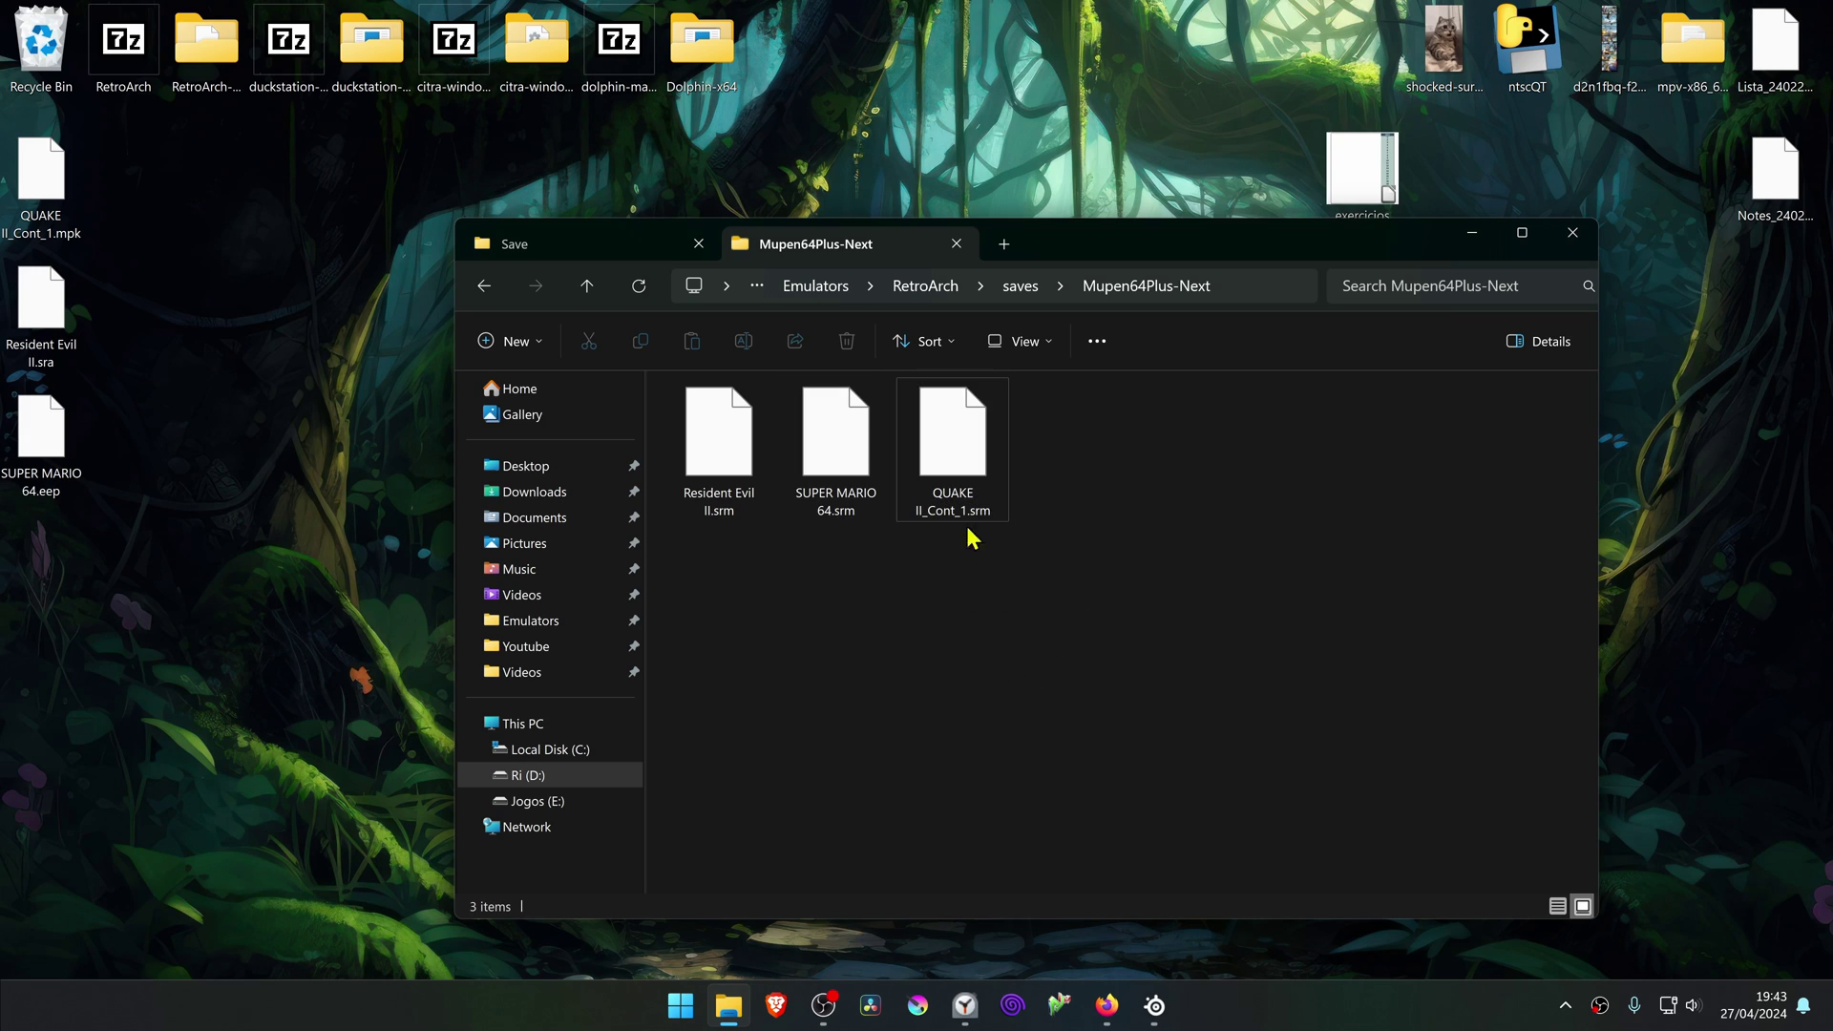
- Open Jogos (E:) > Nintendo 64 and rename the Resident Evil II save to Resident Evil 2 (USA) (Rev 1)
{"action": "left_click", "coordinate": [1006, 247]}
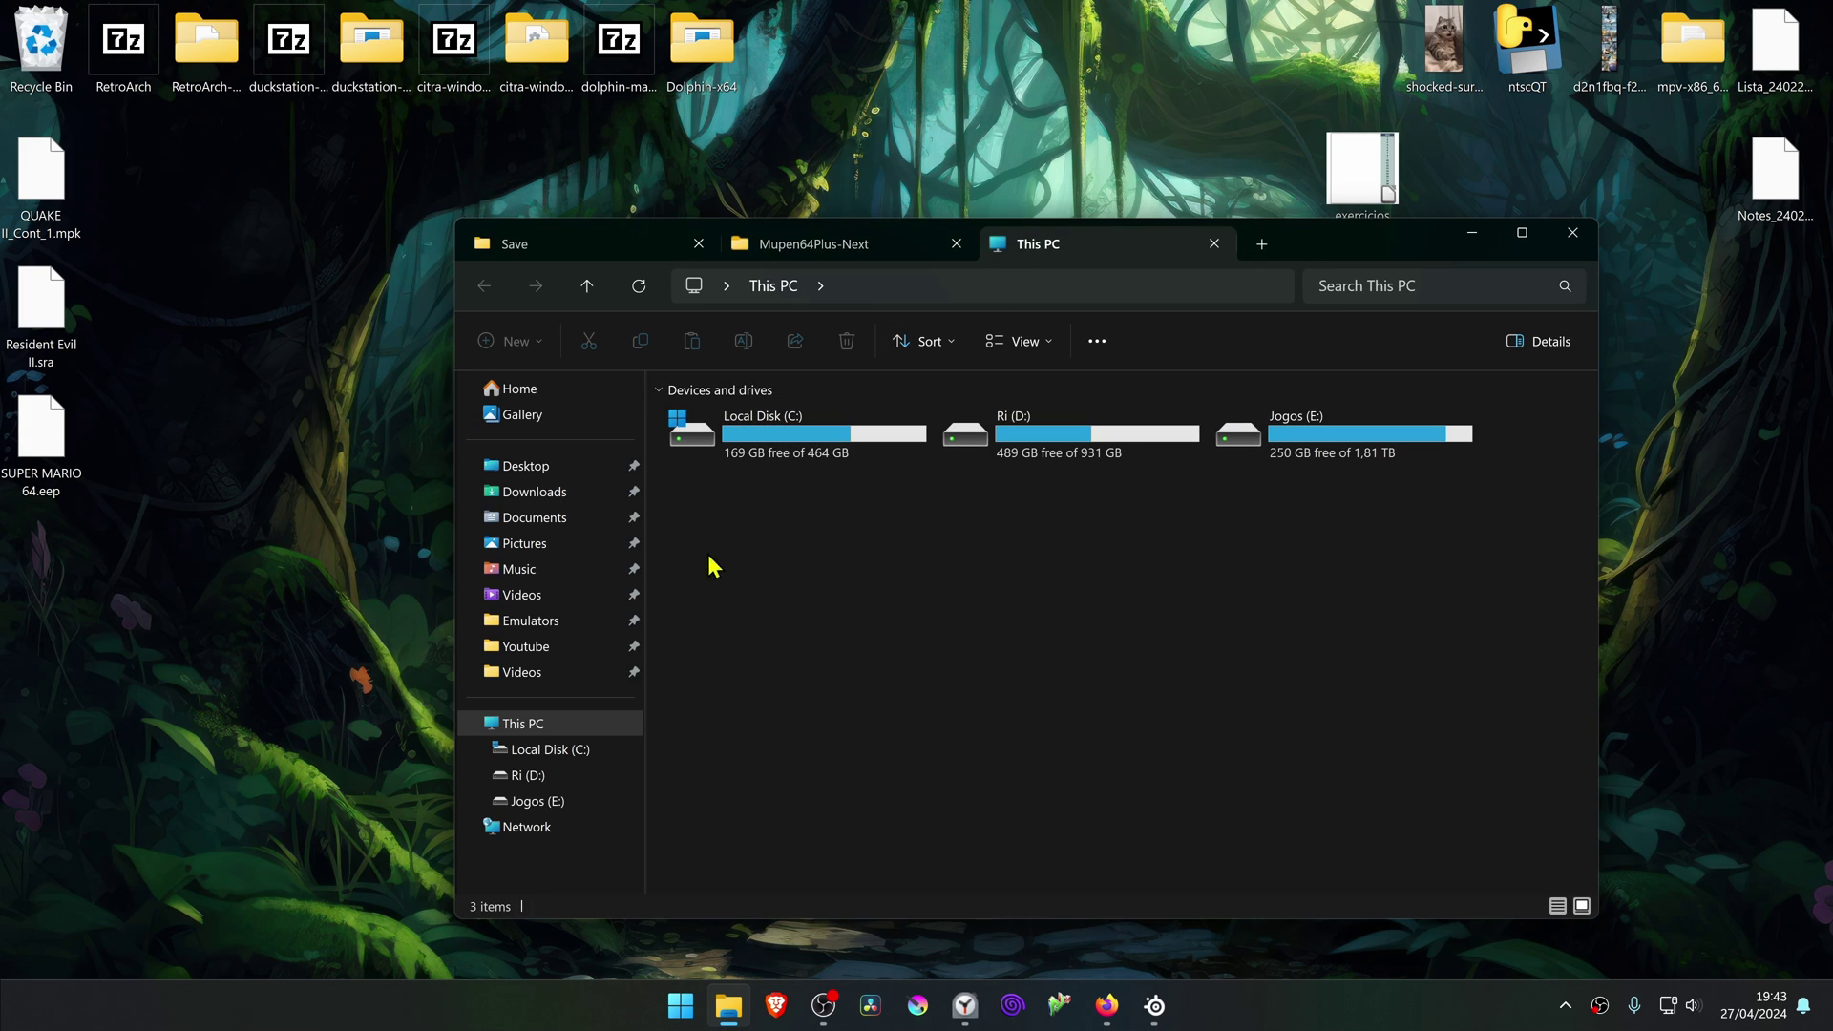
{"action": "left_click", "coordinate": [536, 806]}
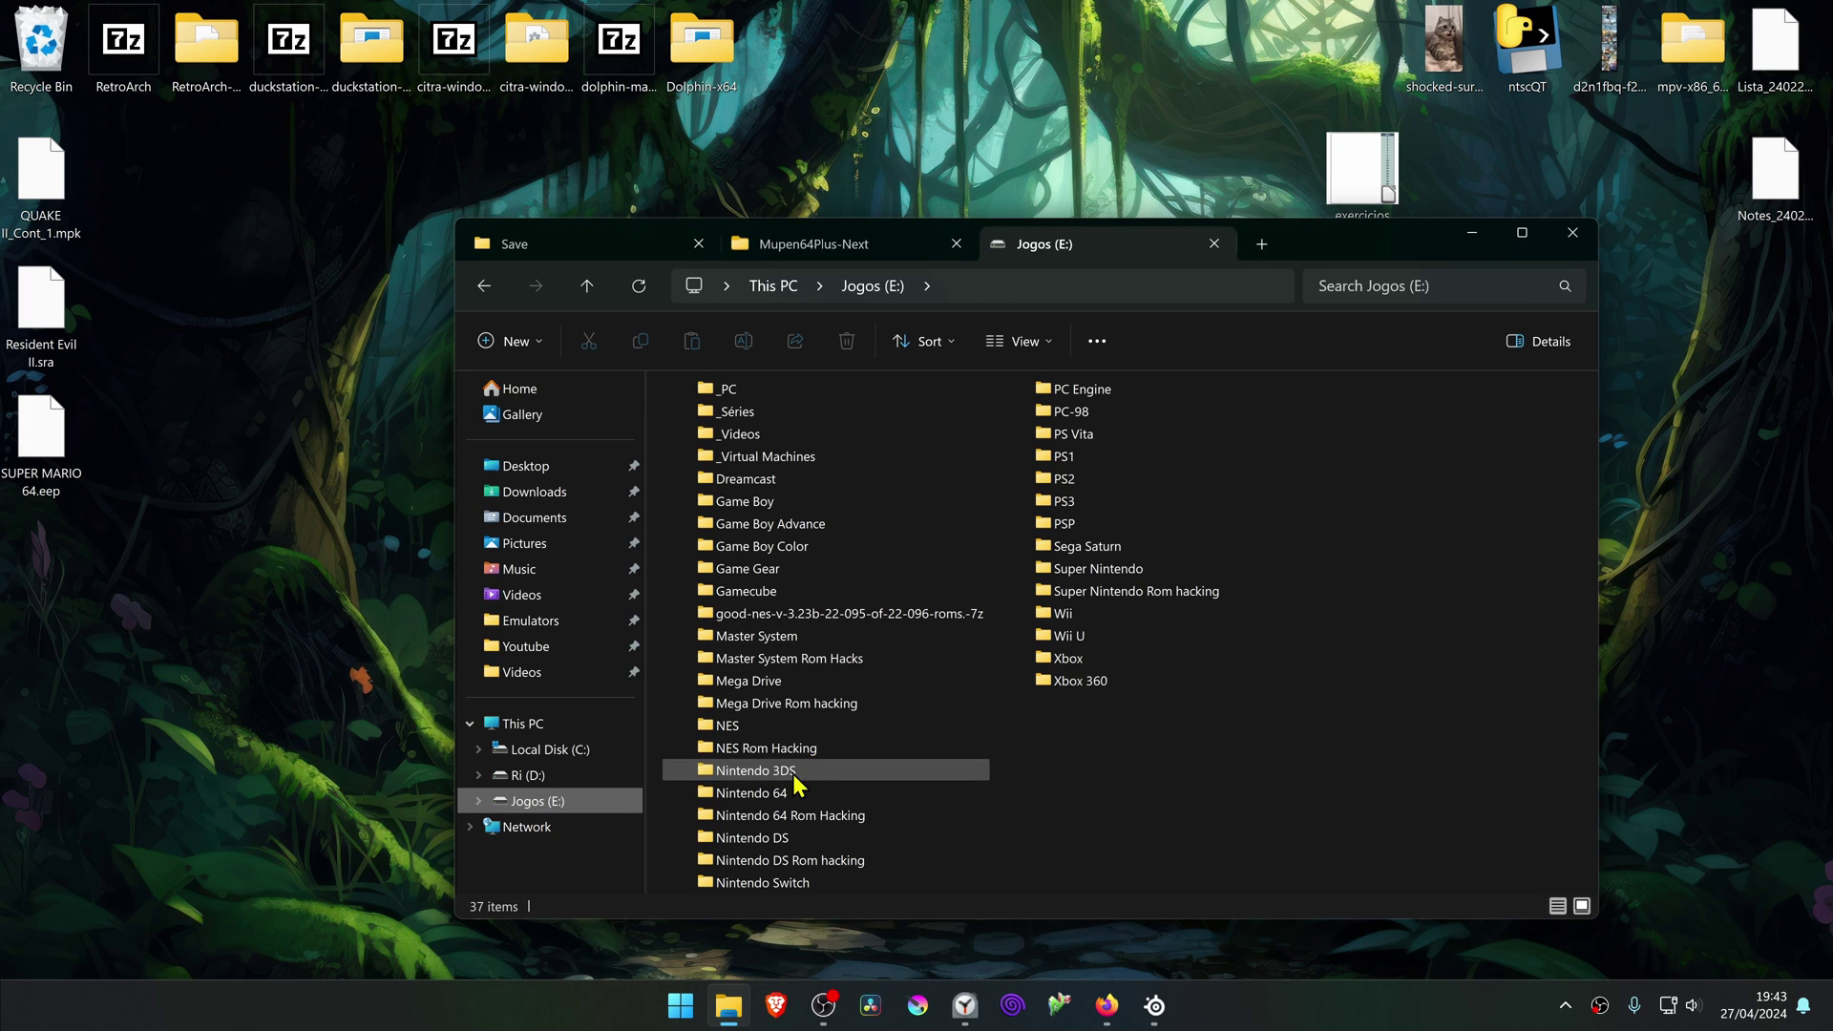
{"action": "double_click", "coordinate": [785, 795]}
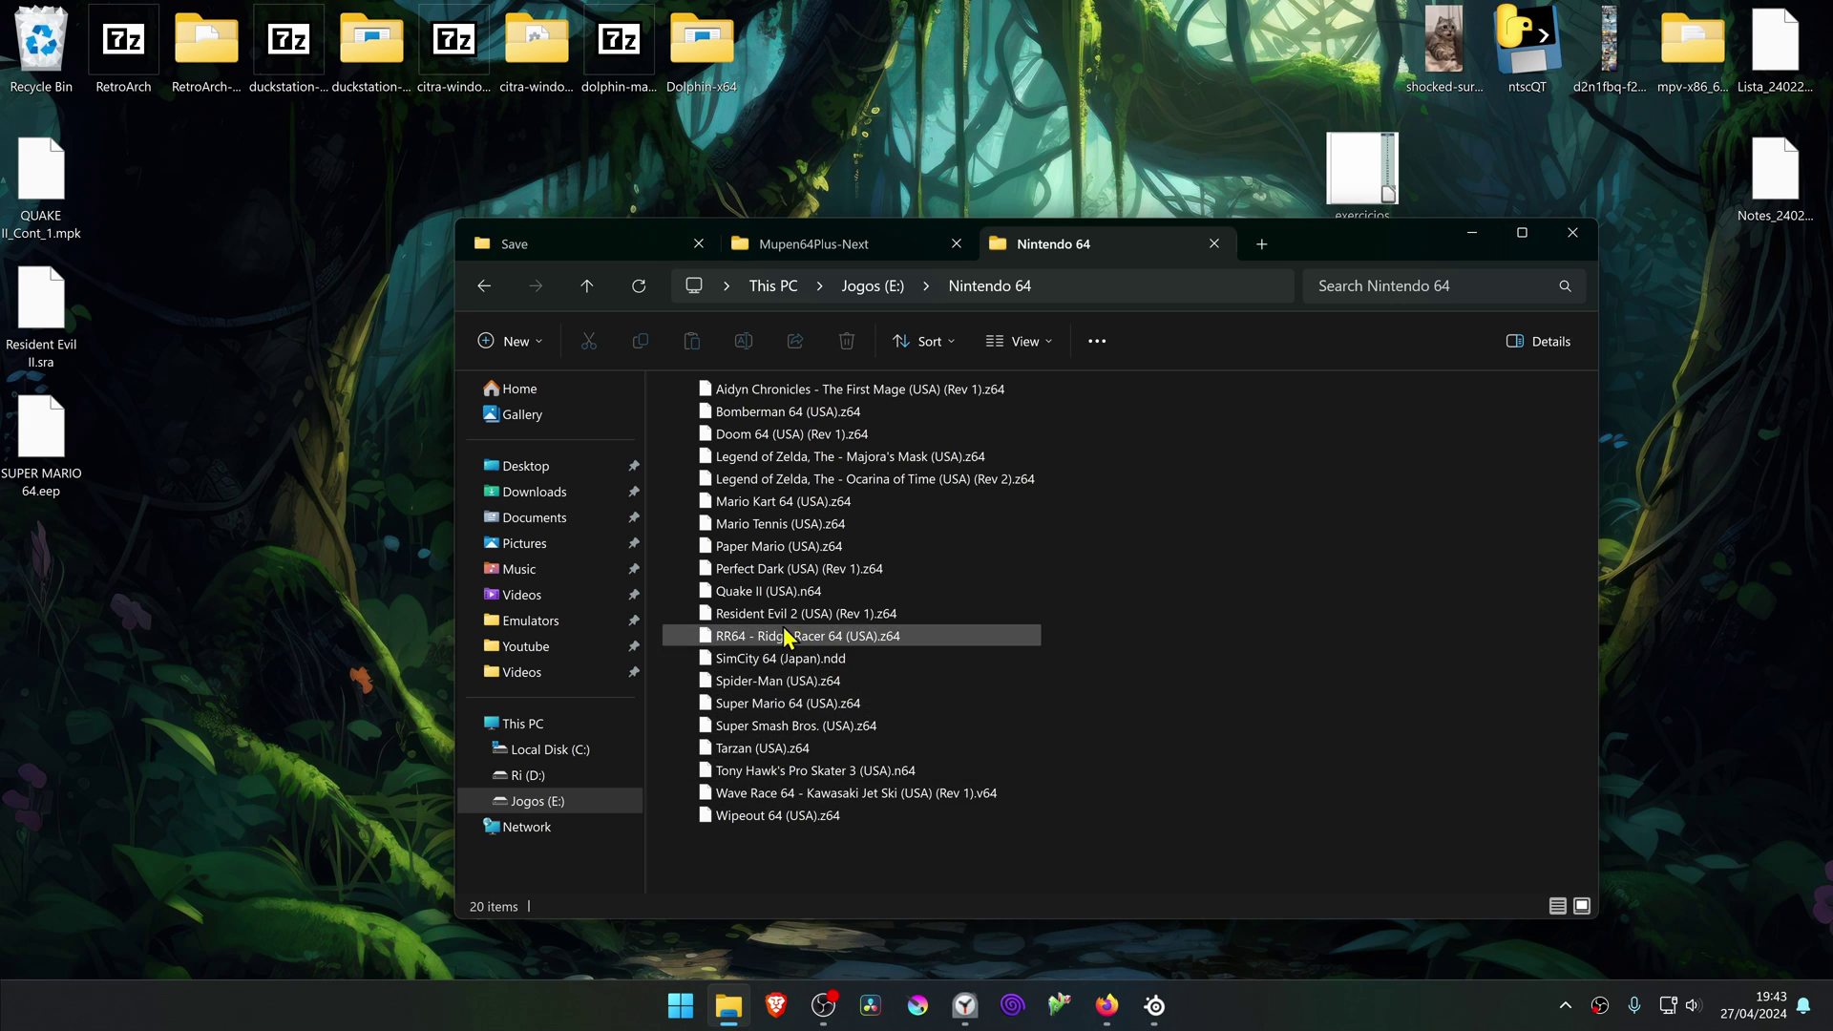
{"action": "left_click", "coordinate": [825, 619]}
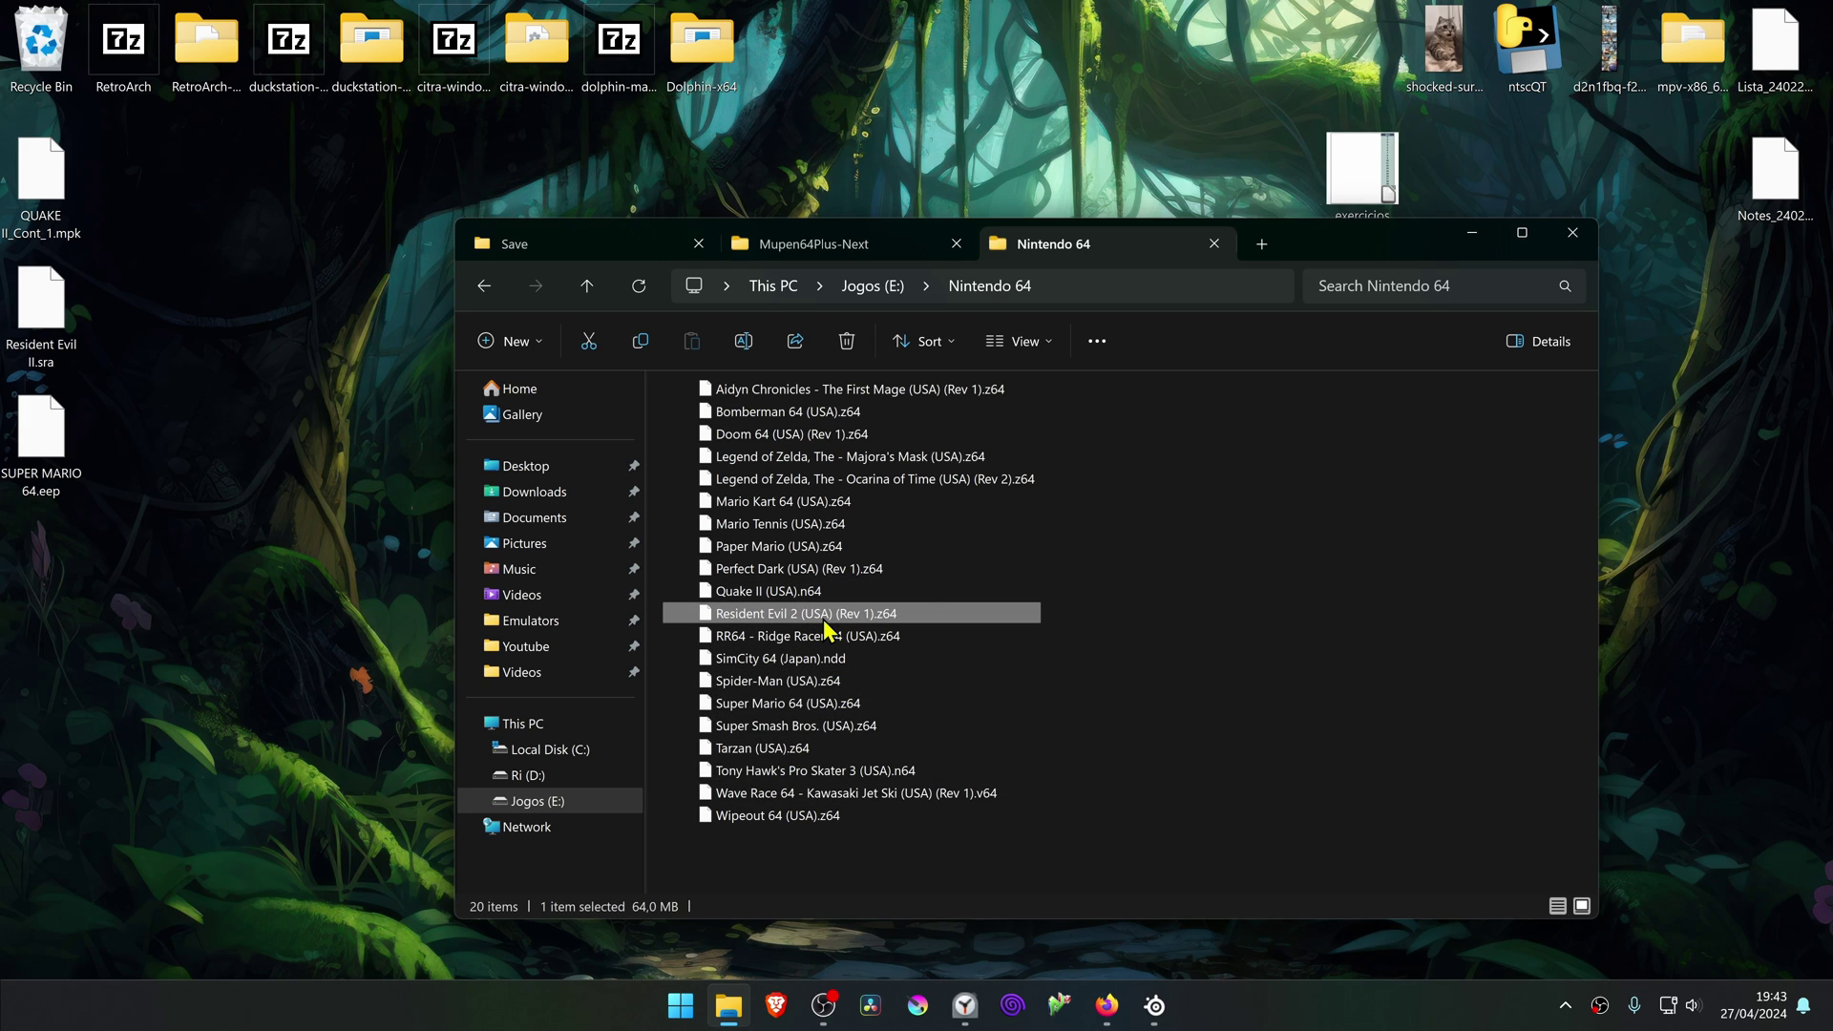
{"action": "key", "text": "F2"}
{"action": "left_click", "coordinate": [859, 249]}
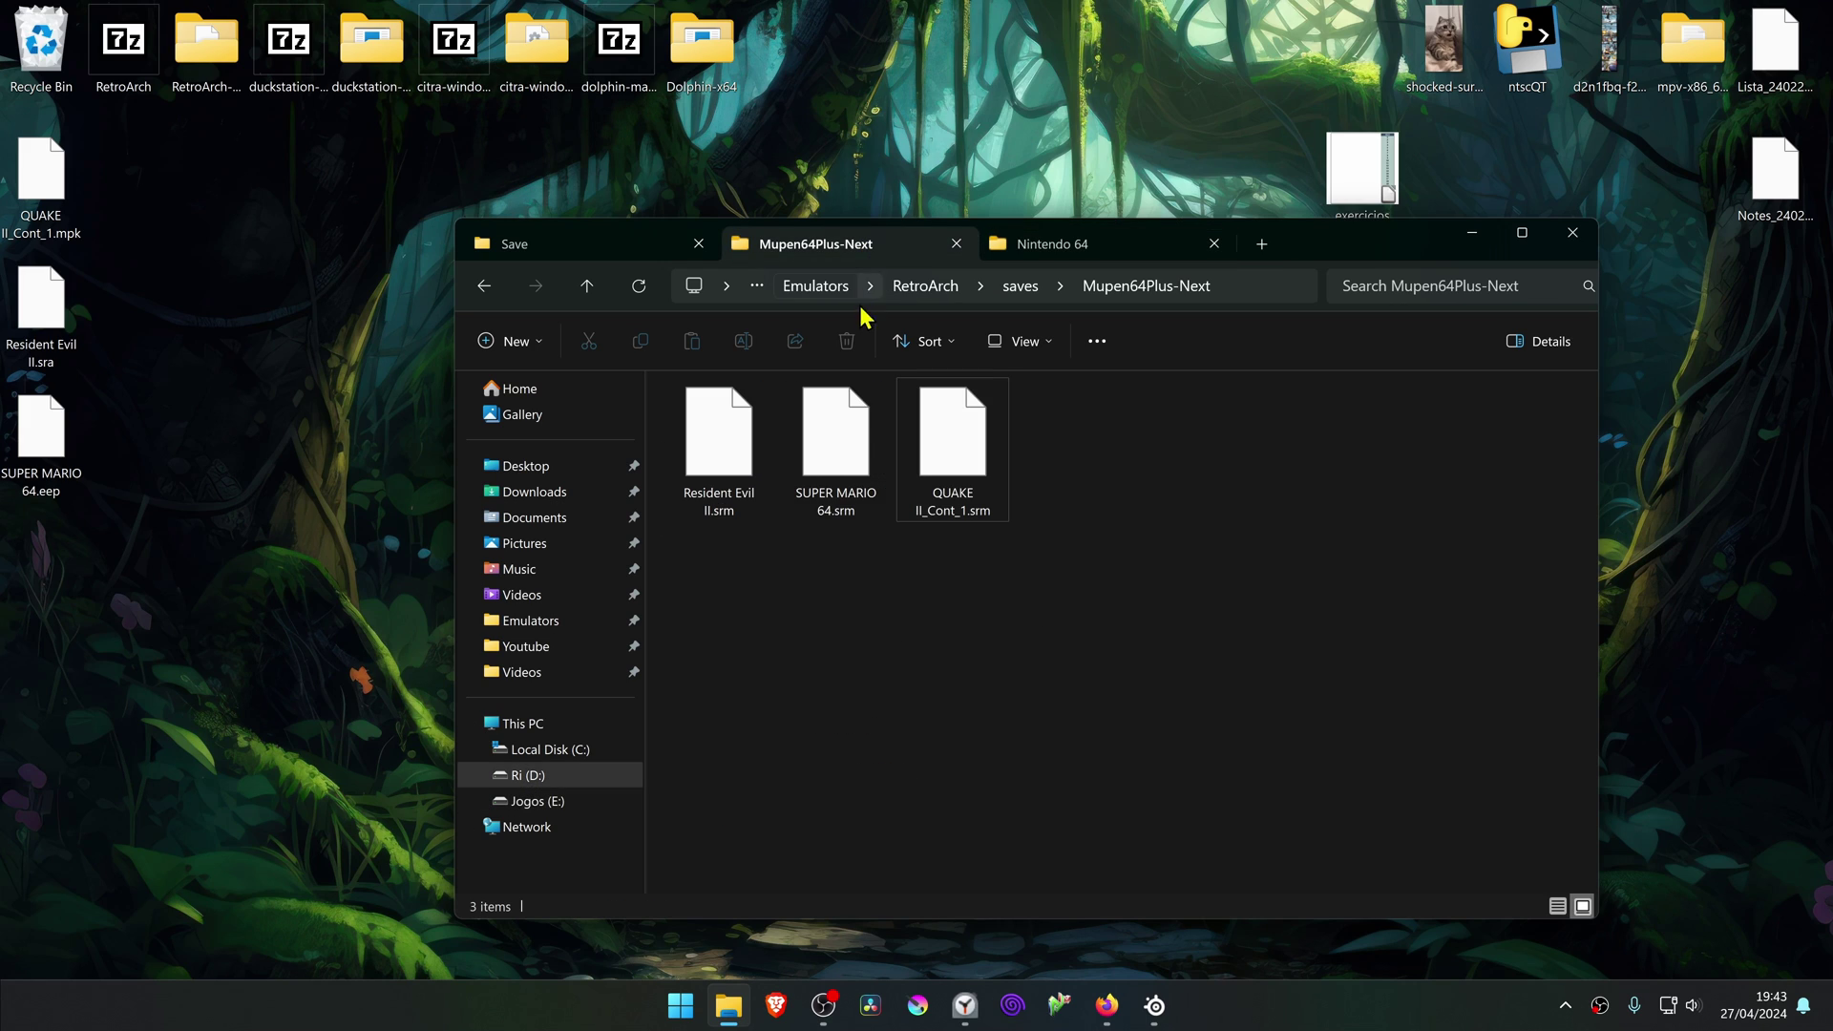
{"action": "left_click", "coordinate": [732, 507]}
{"action": "key", "text": "F2"}
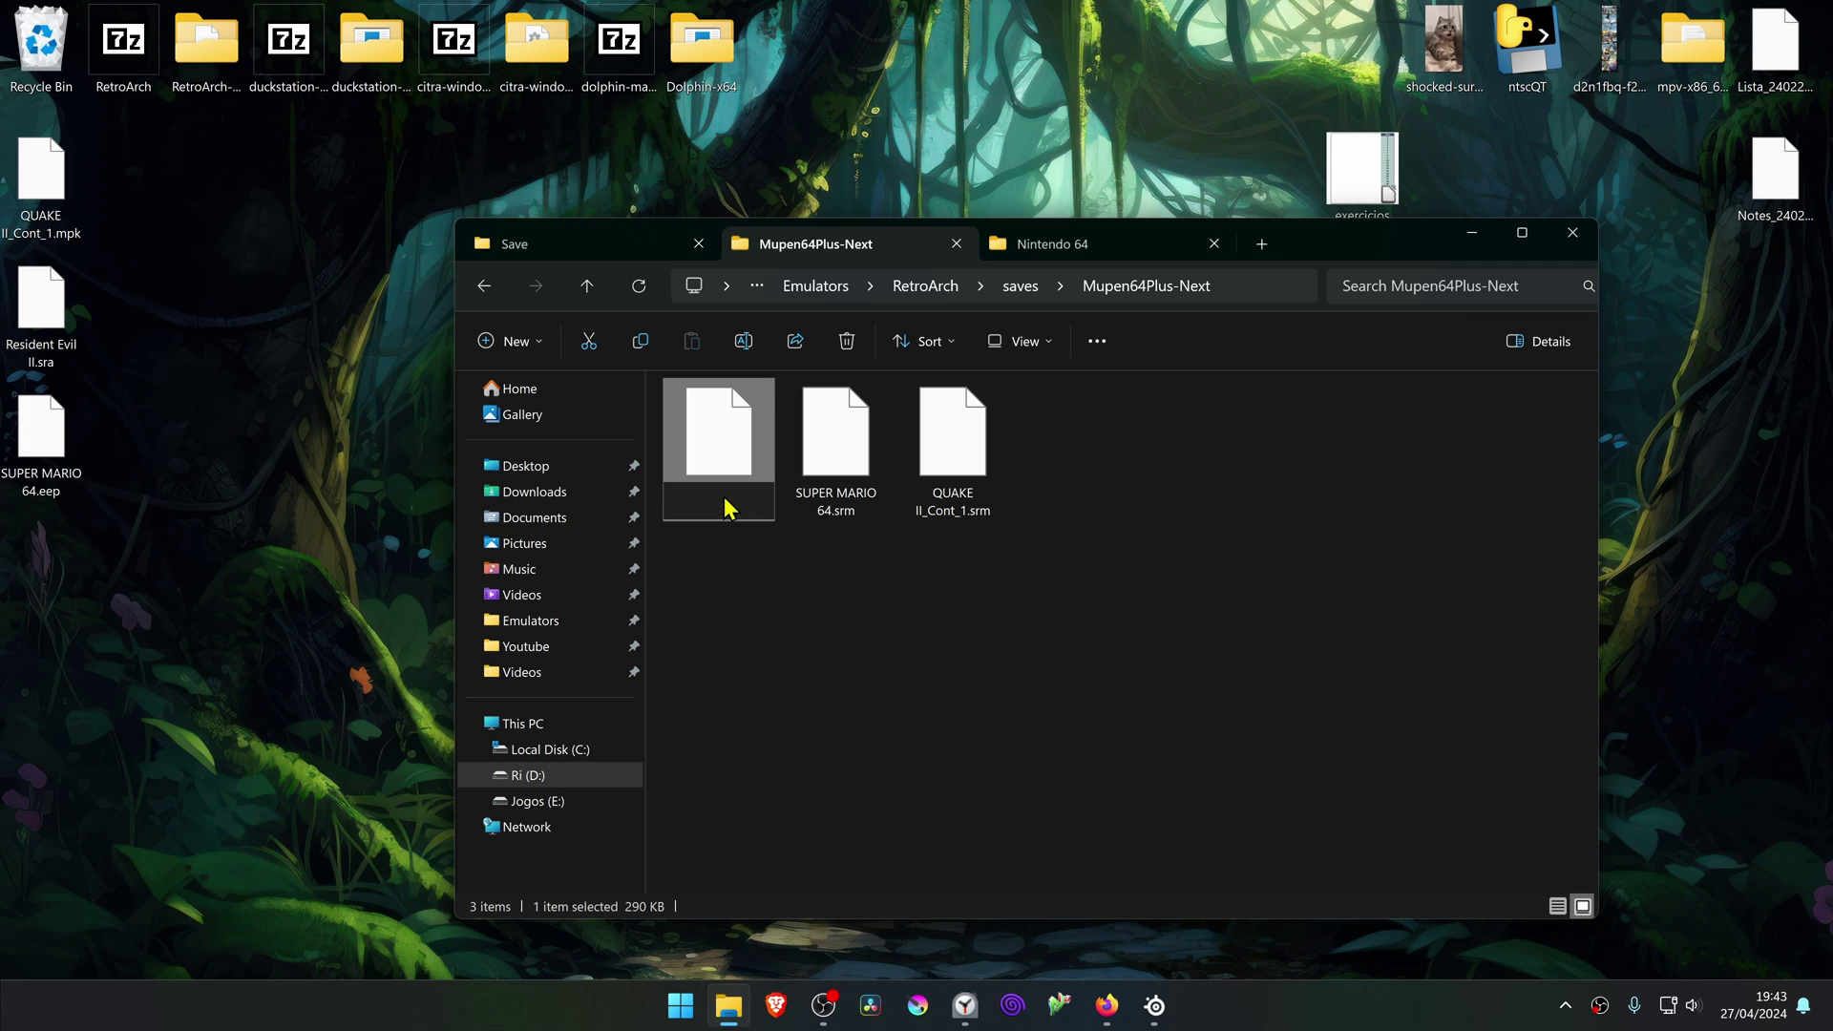
{"action": "type", "text": "Resident Evil 2 (USA) (Rev 1)"}
{"action": "left_click", "coordinate": [920, 625]}
- Rename the SUPER MARIO 64 save to Super Mario 64 (USA) using the ROM's name
{"action": "left_click", "coordinate": [1110, 245]}
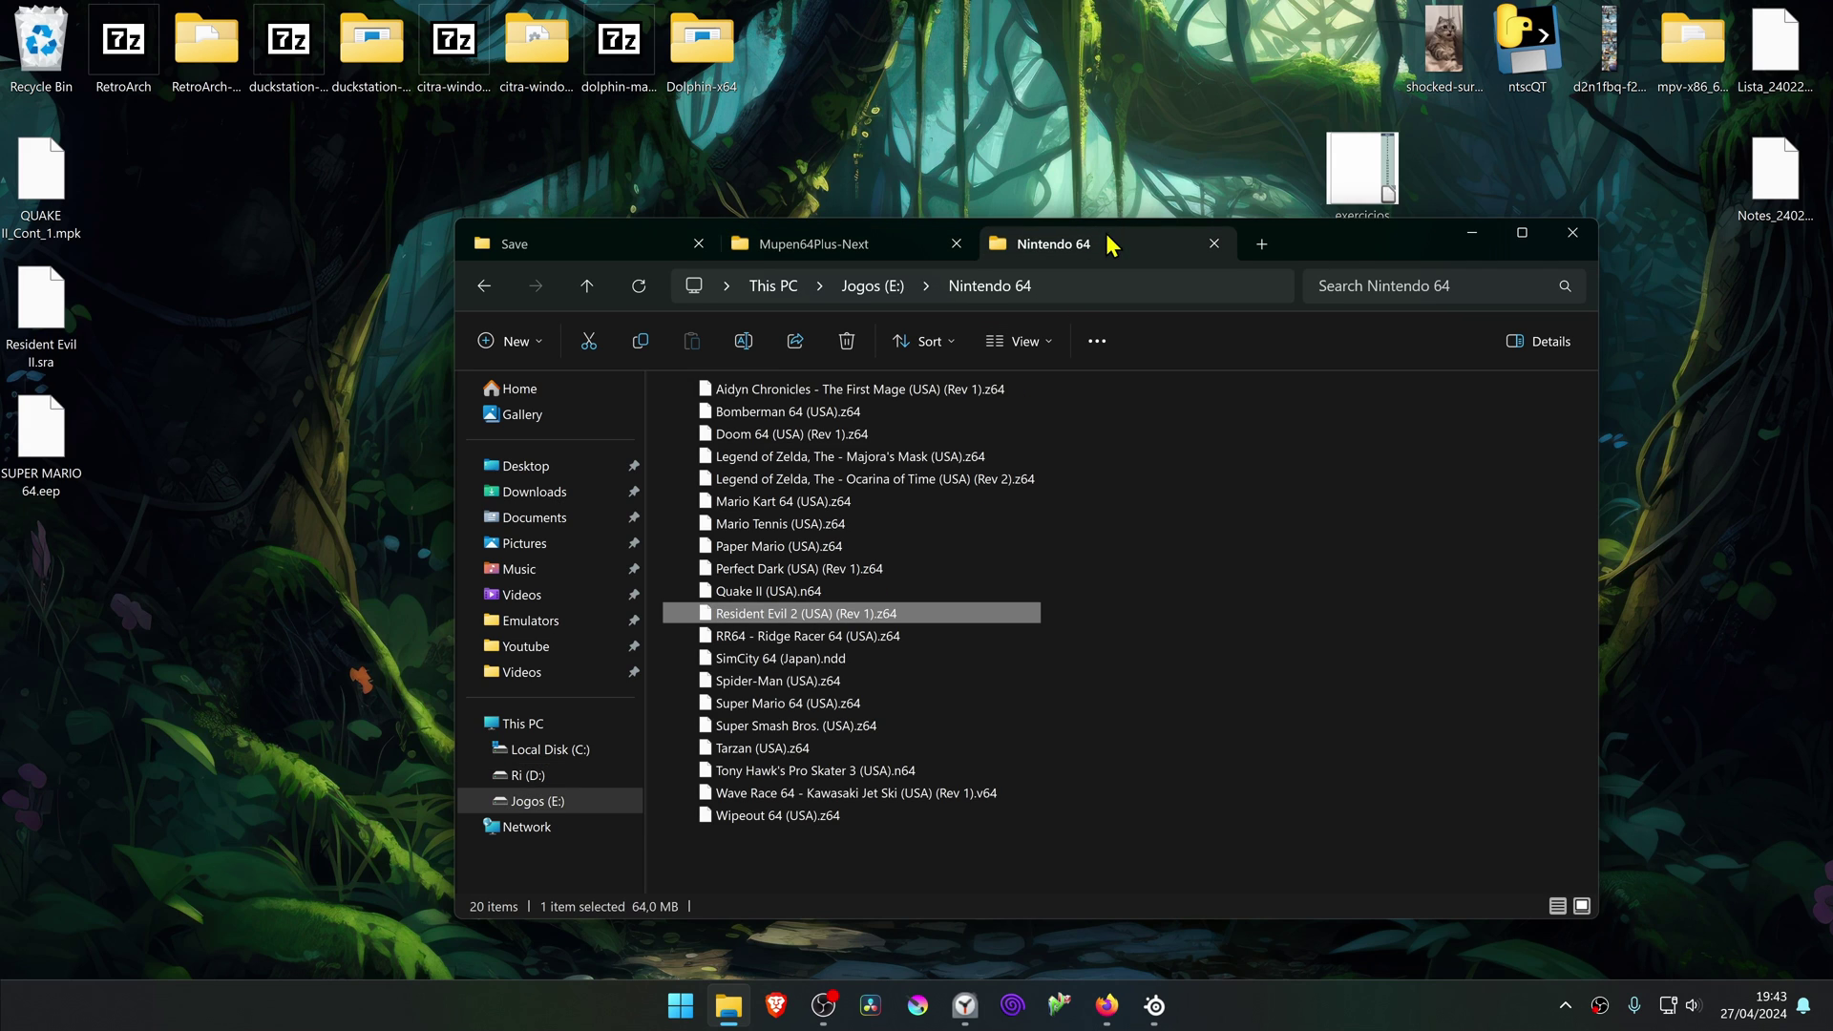
{"action": "left_click", "coordinate": [792, 705]}
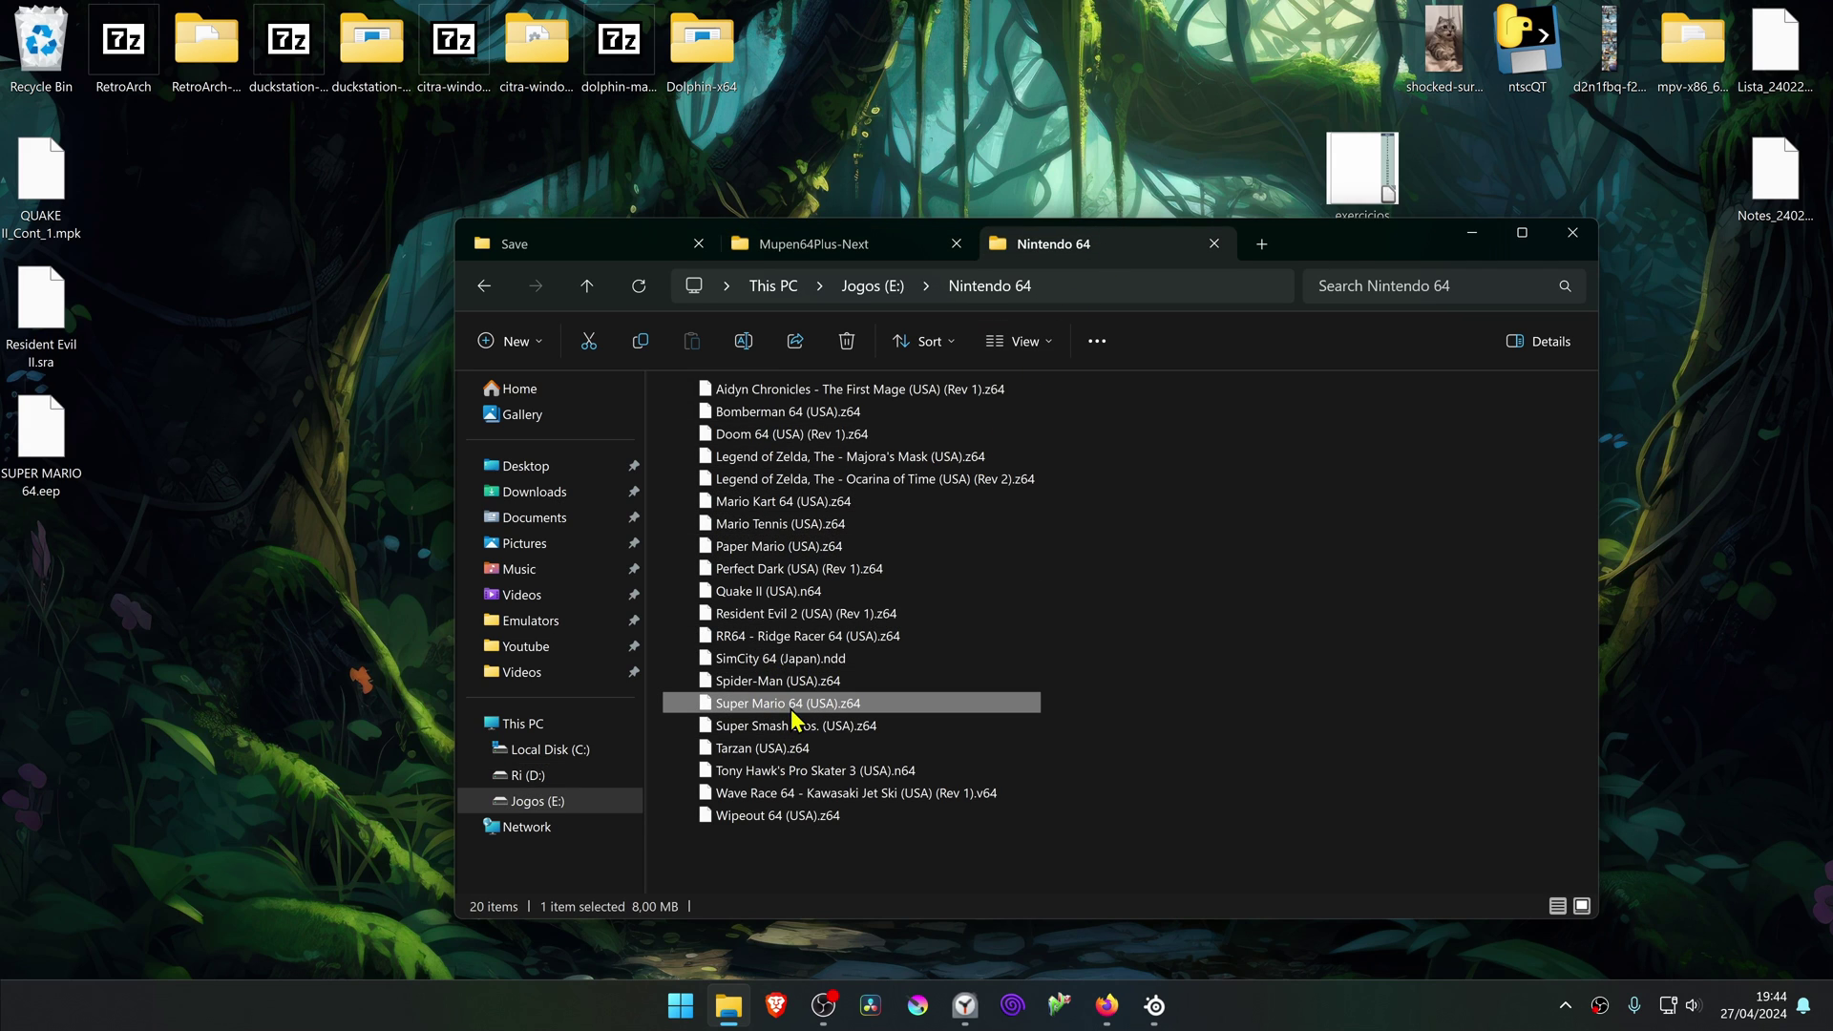
{"action": "left_click", "coordinate": [871, 245]}
{"action": "left_click", "coordinate": [829, 510]}
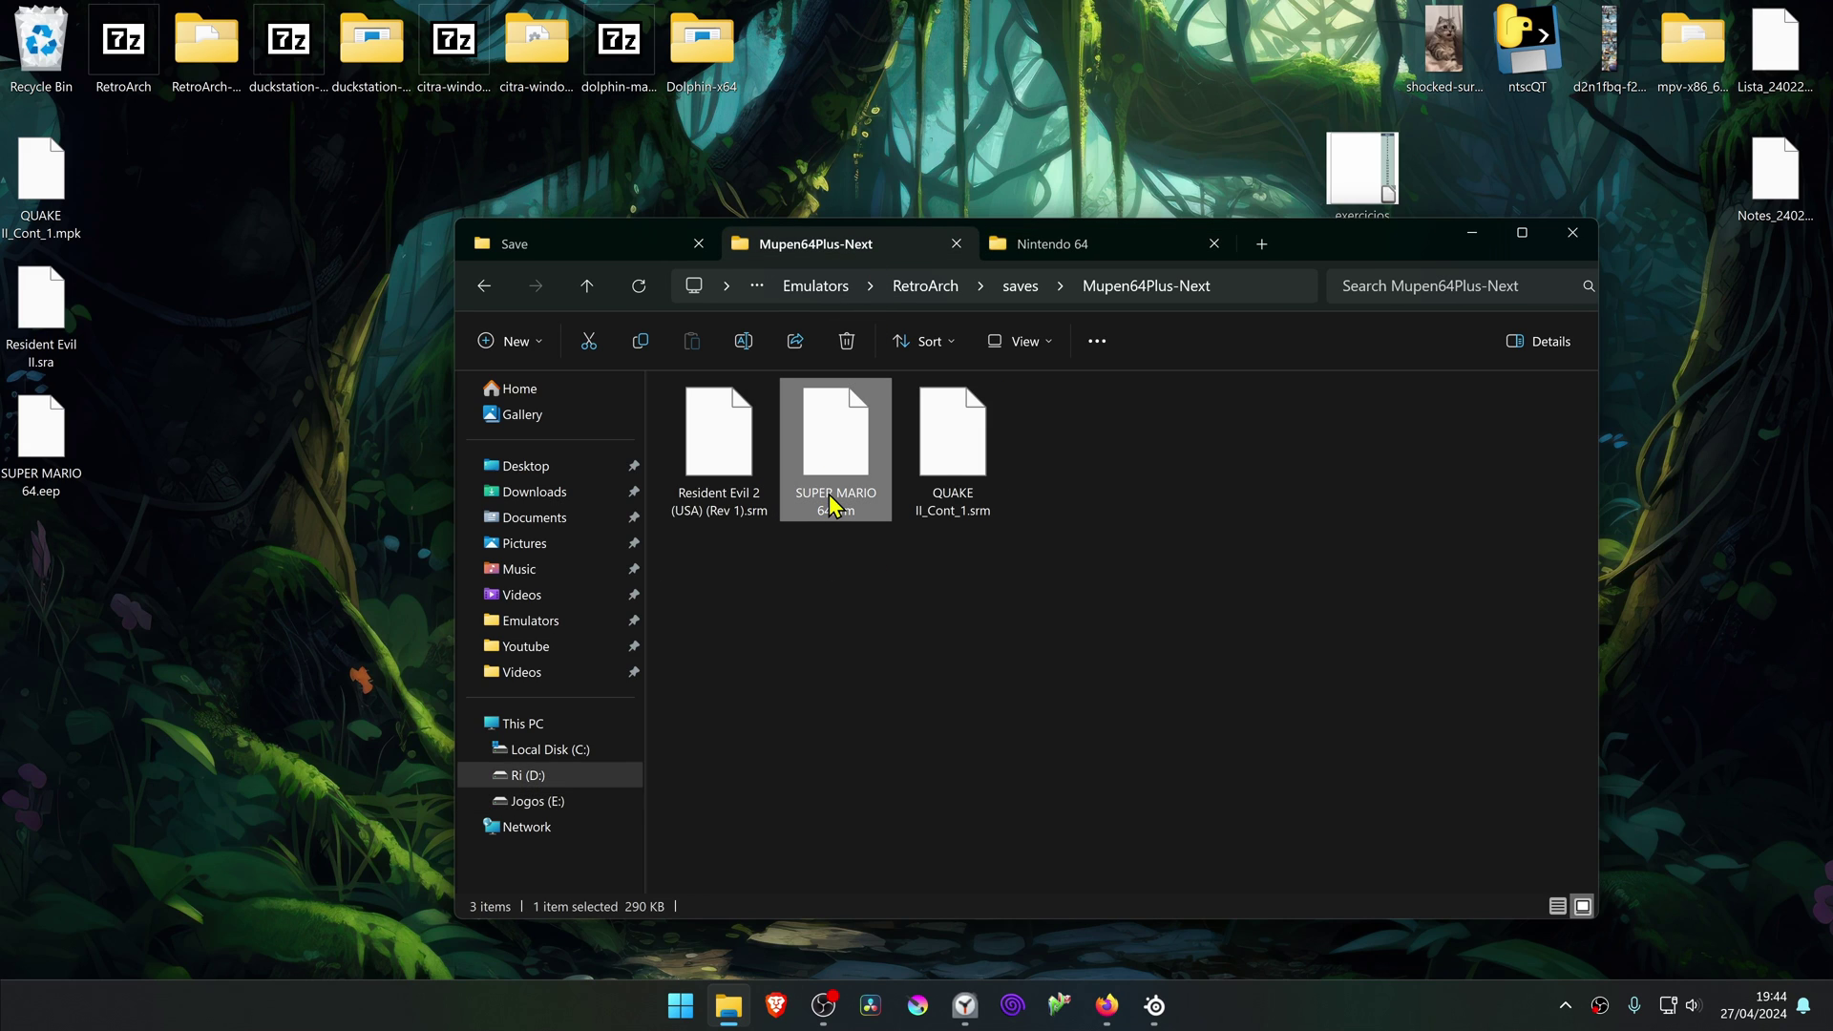
{"action": "key", "text": "F2"}
{"action": "type", "text": "Super Mario 64 (USA)"}
{"action": "left_click", "coordinate": [917, 645]}
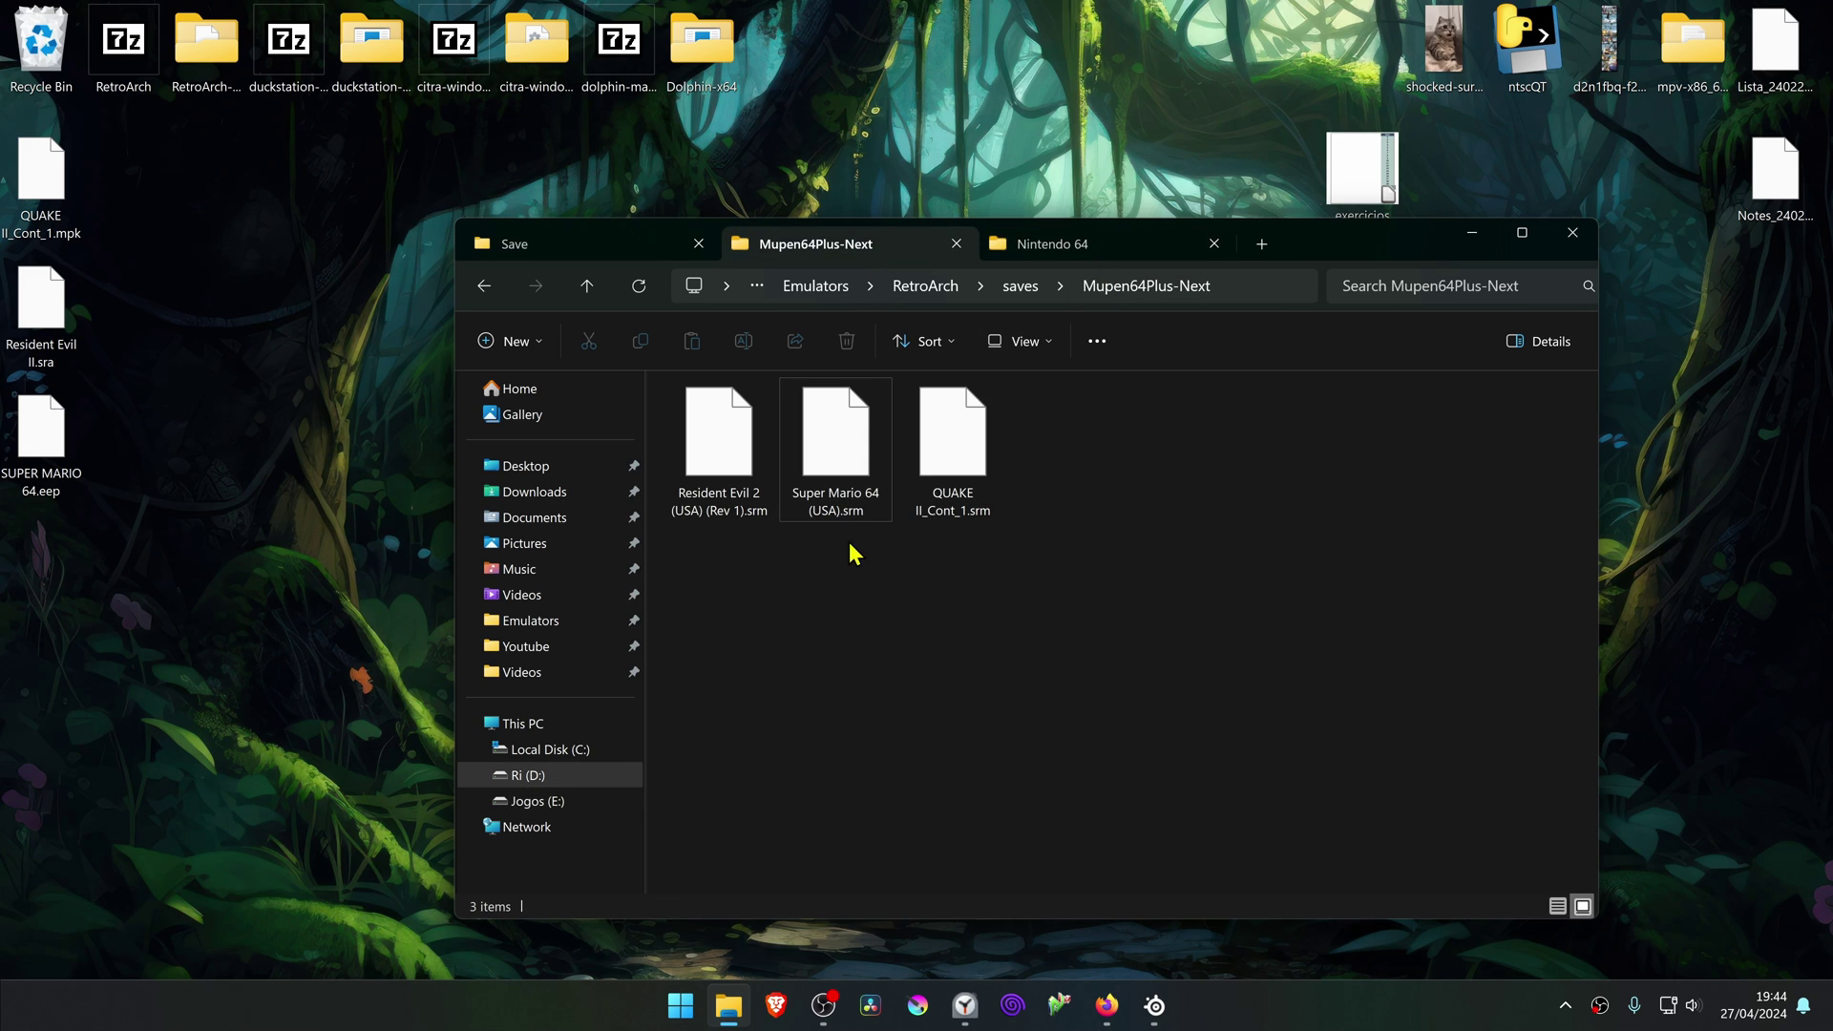
- Rename the QUAKE II_Cont_1 save to Quake II (USA) using the ROM's name
{"action": "left_click", "coordinate": [1127, 246]}
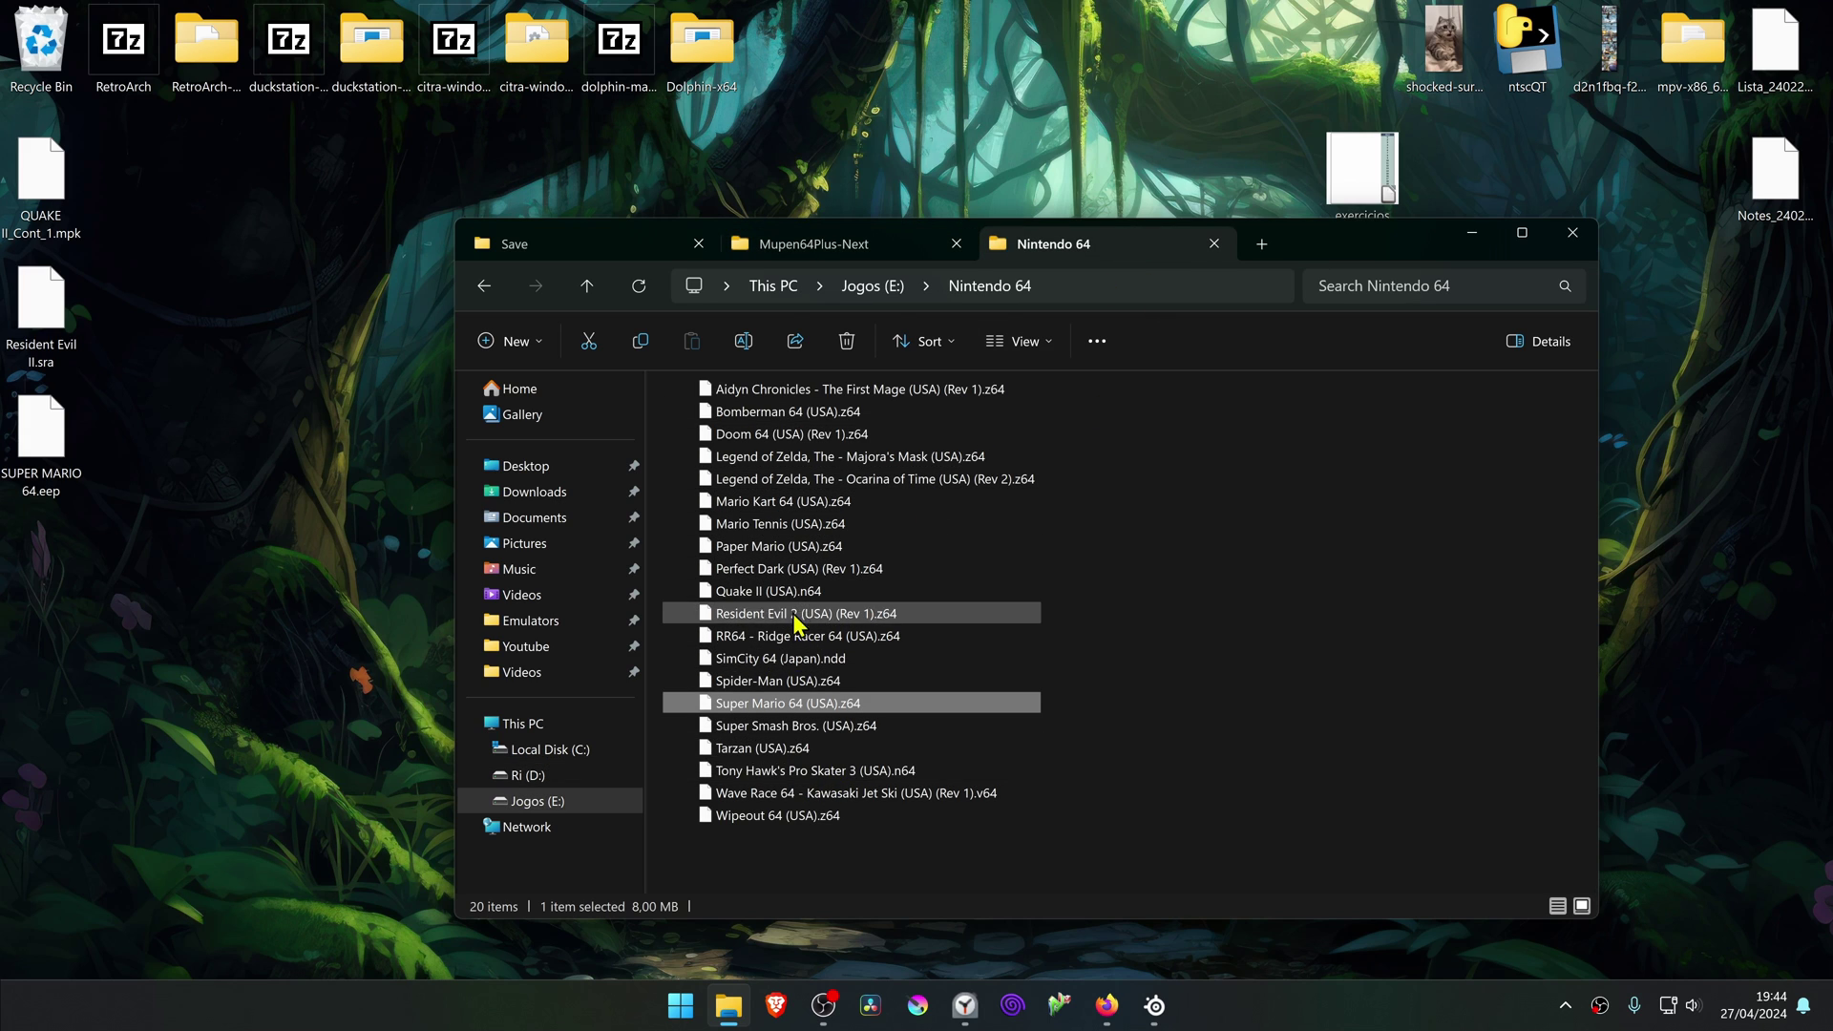
{"action": "left_click", "coordinate": [797, 593]}
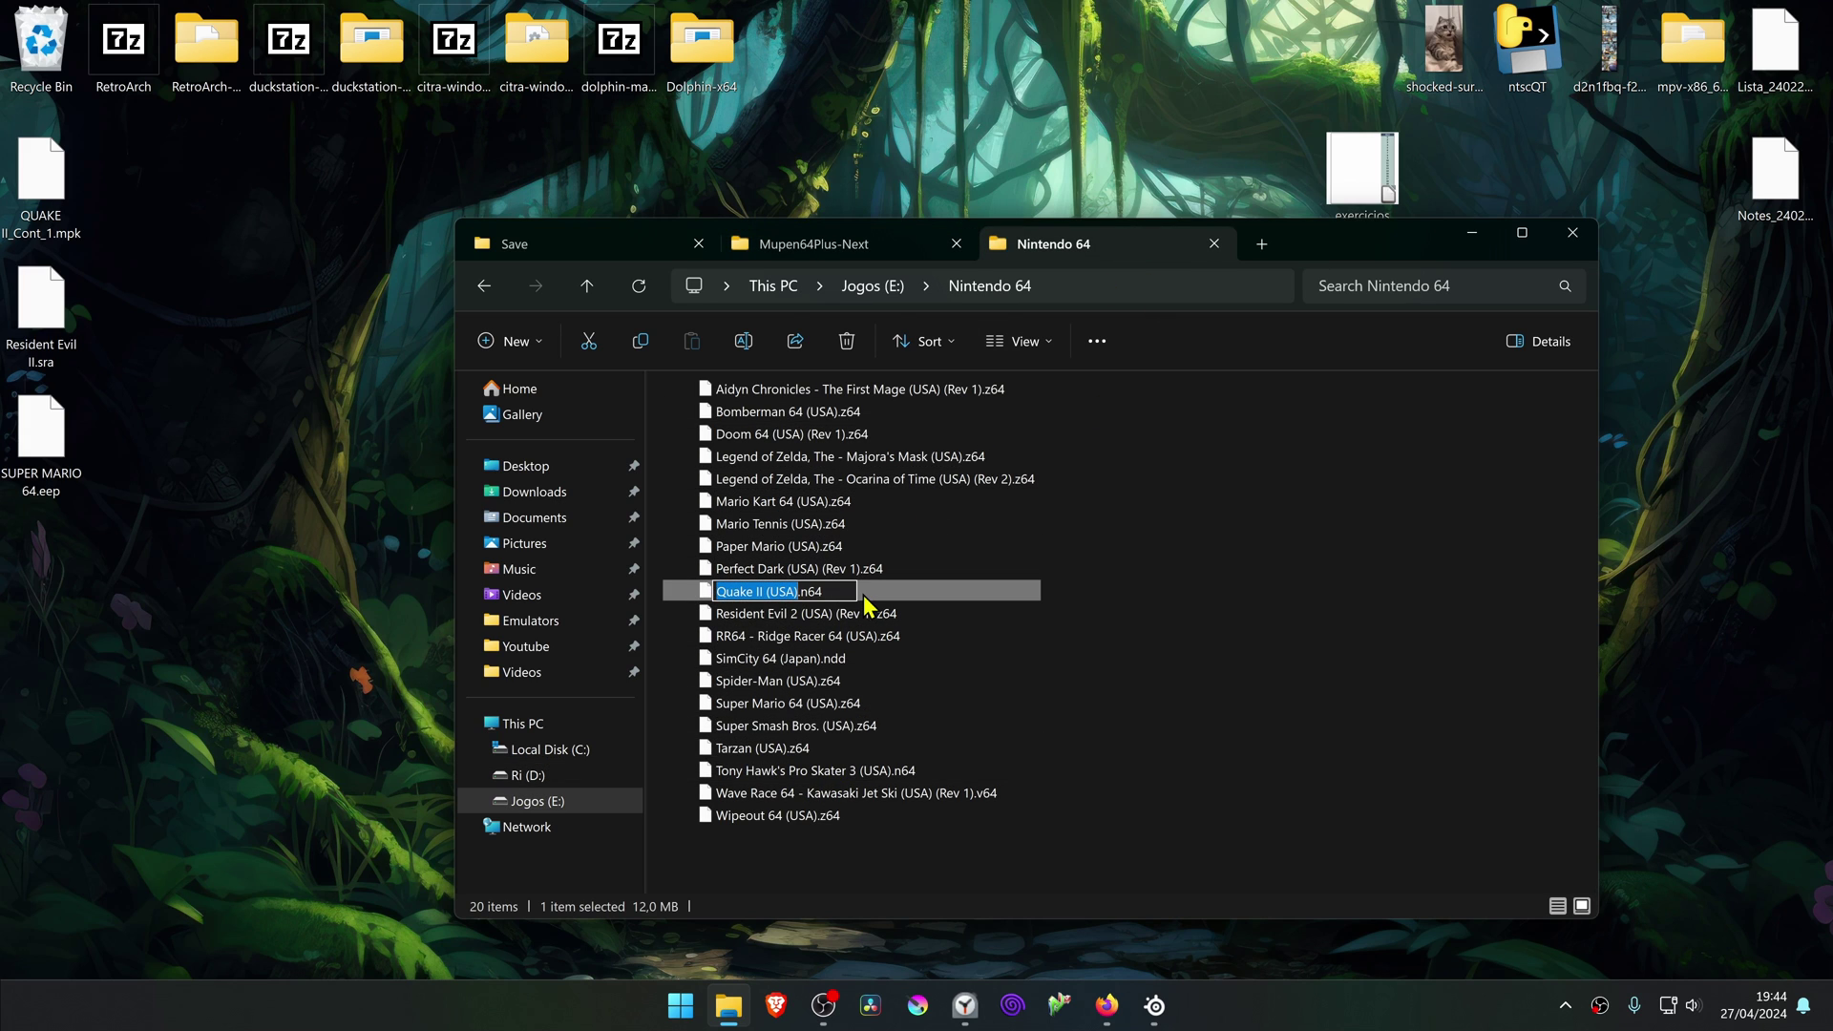
{"action": "key", "text": "F2"}
{"action": "left_click", "coordinate": [891, 247]}
{"action": "left_click", "coordinate": [945, 498]}
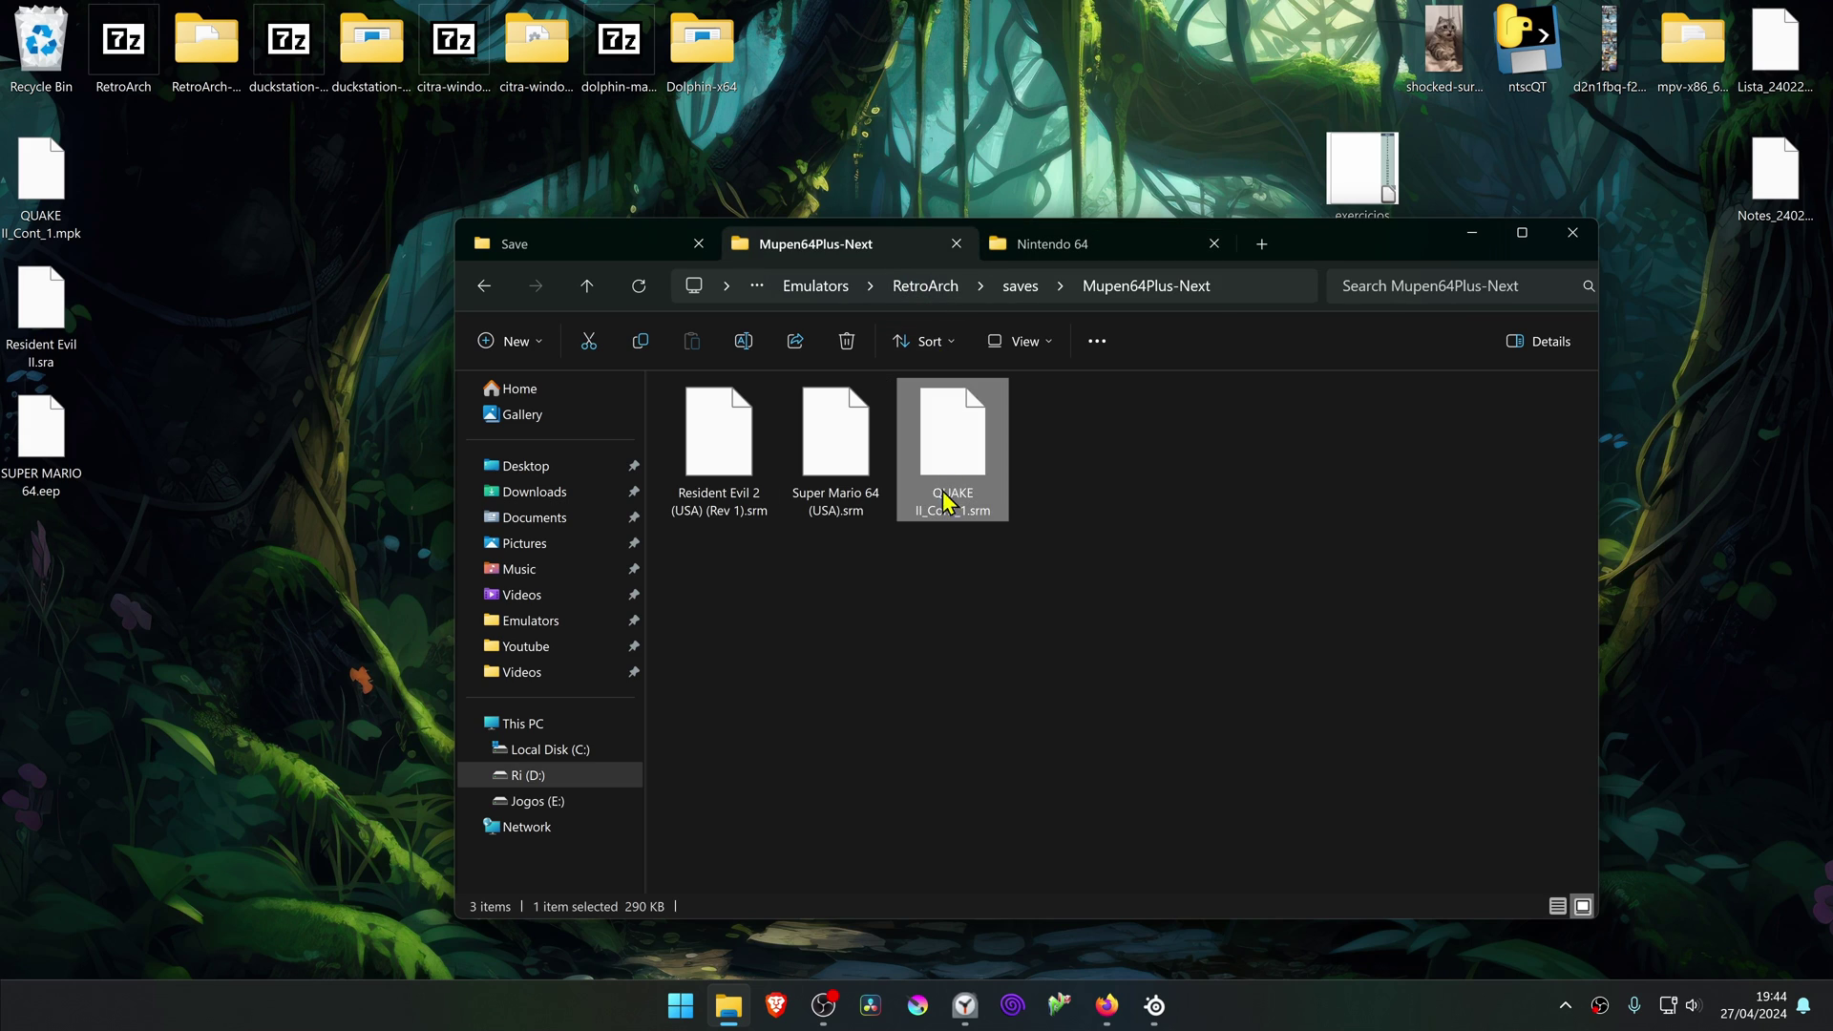
{"action": "key", "text": "F2"}
{"action": "type", "text": "Quake II (USA)"}
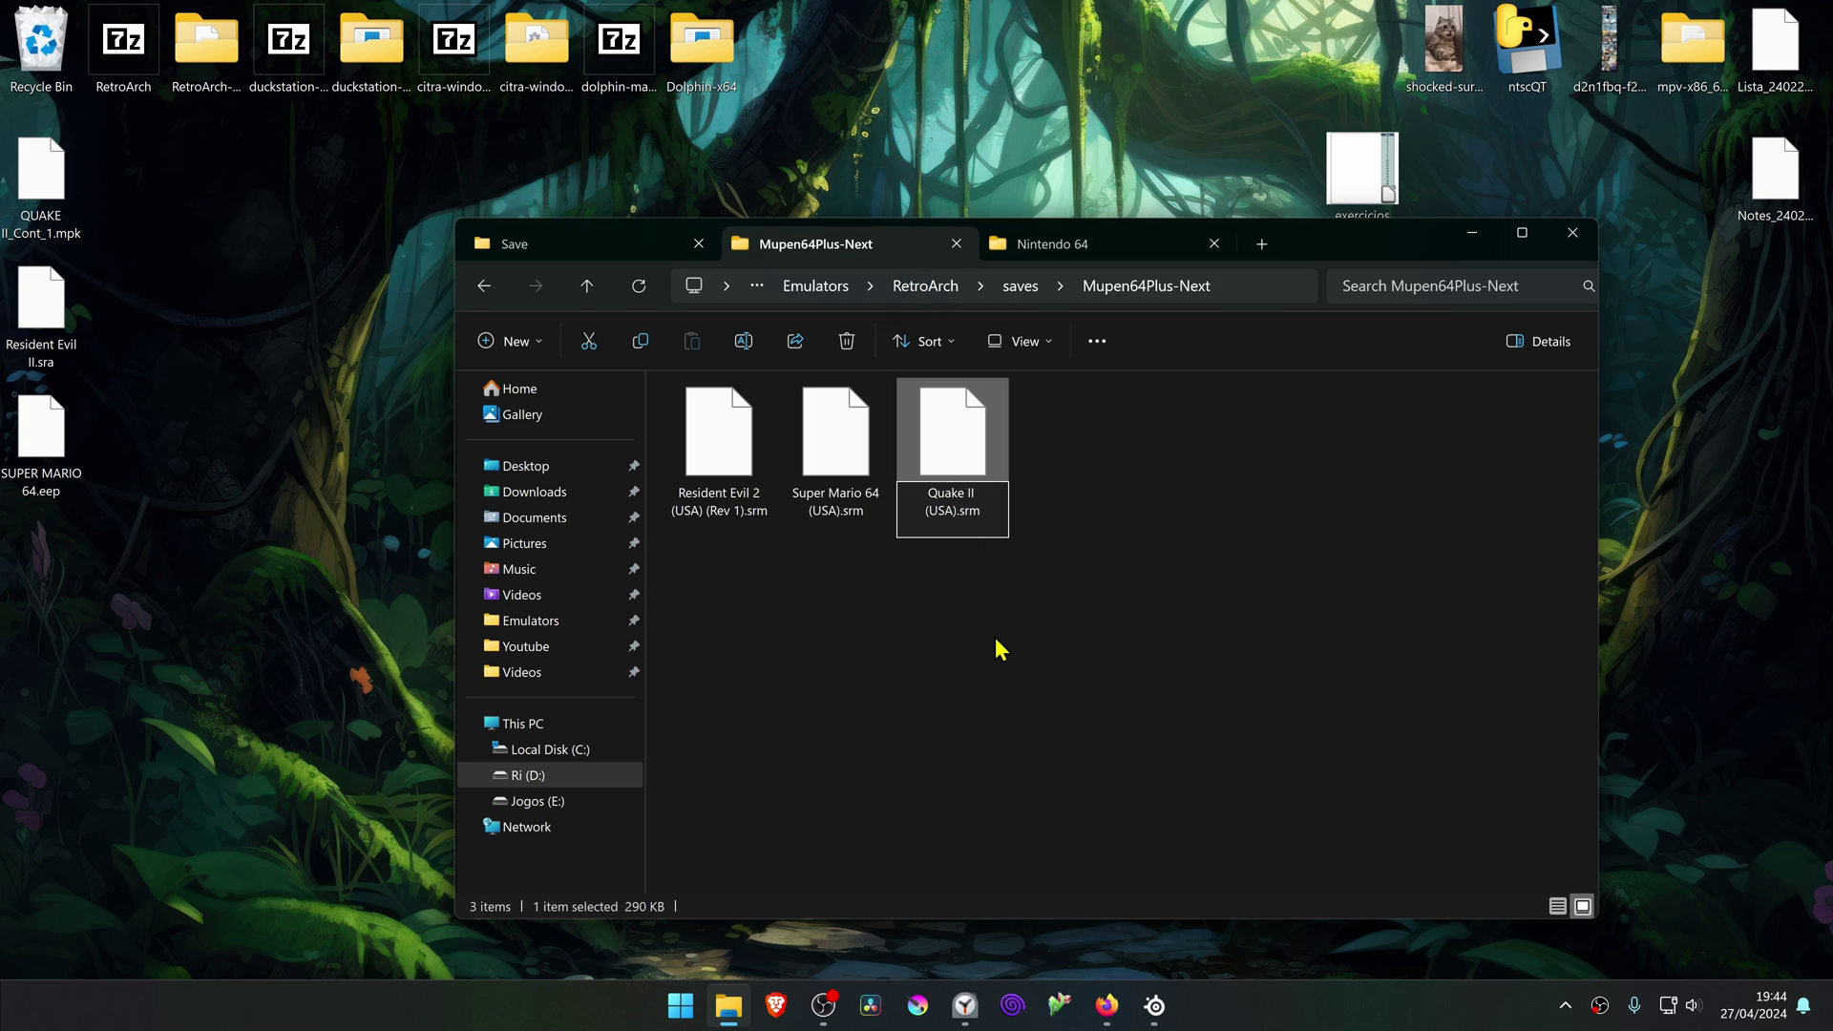
{"action": "left_click", "coordinate": [998, 648]}
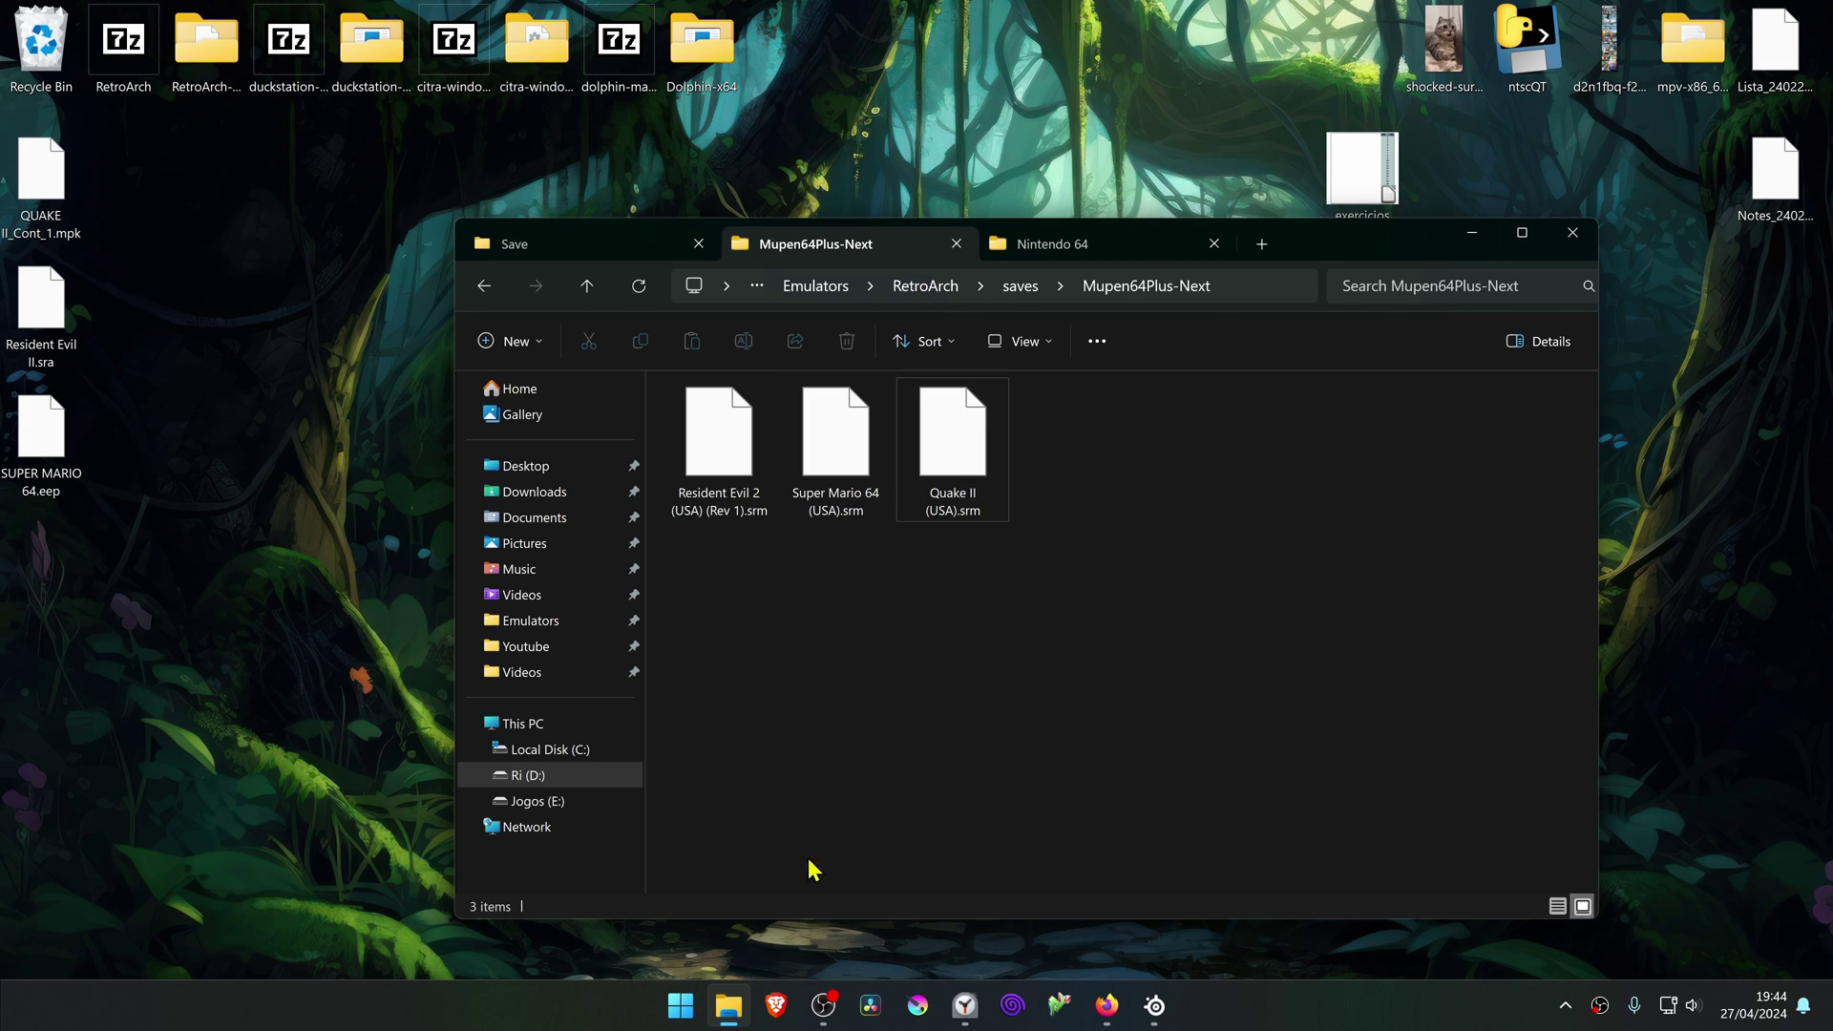
- Open the Windows Start menu from the taskbar
{"action": "left_click", "coordinate": [684, 1007]}
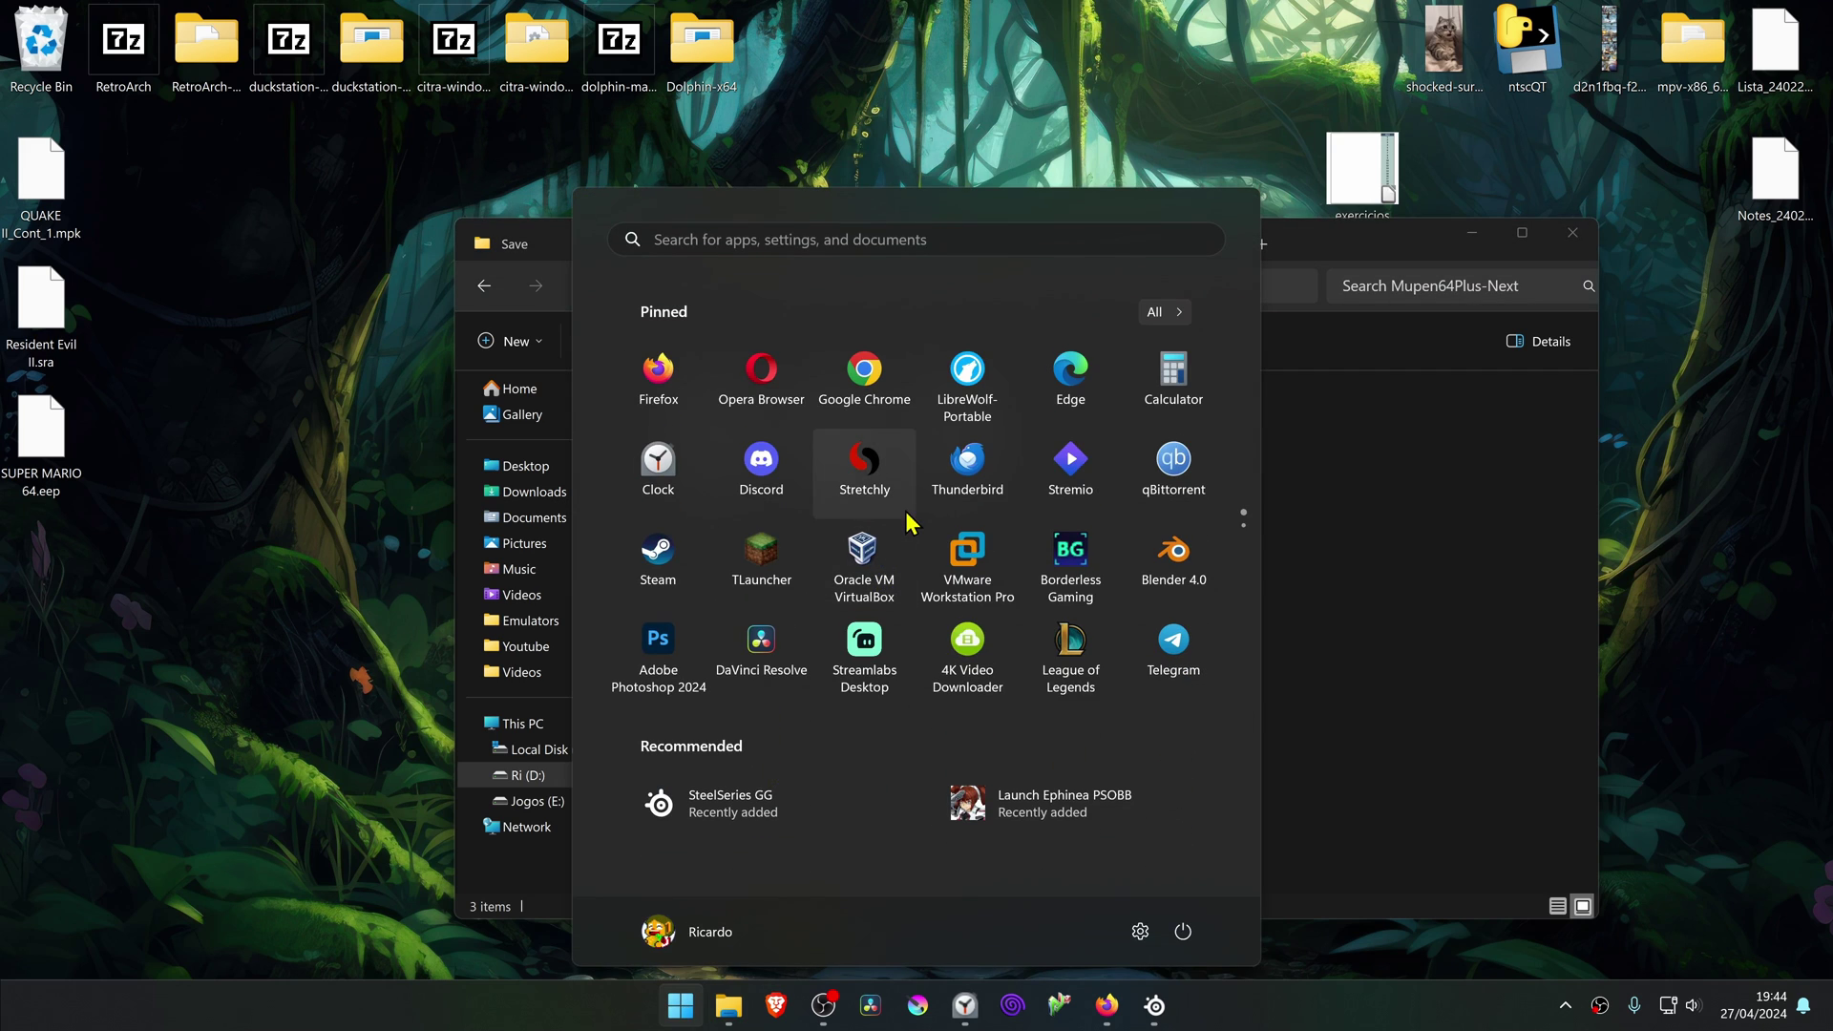